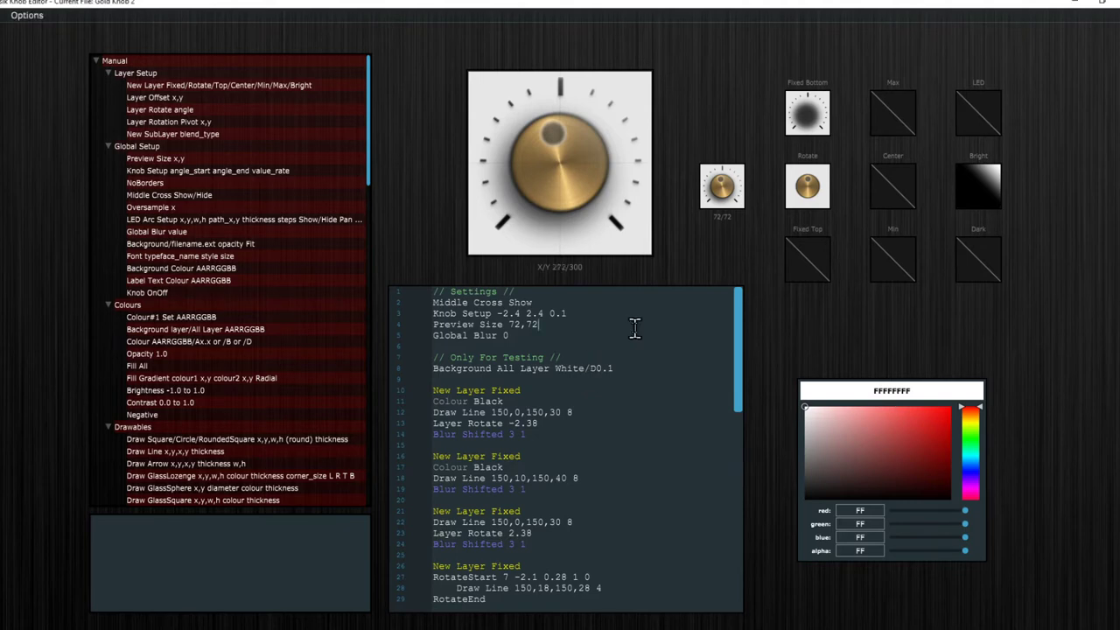
Select part of the script text, then dismiss its right-click editing menu.
{"action": "mouse_move", "coordinate": [743, 324]}
{"action": "left_mouse_down"}
{"action": "mouse_move", "coordinate": [730, 535]}
{"action": "mouse_move", "coordinate": [747, 407]}
{"action": "mouse_move", "coordinate": [733, 312]}
{"action": "left_mouse_up"}
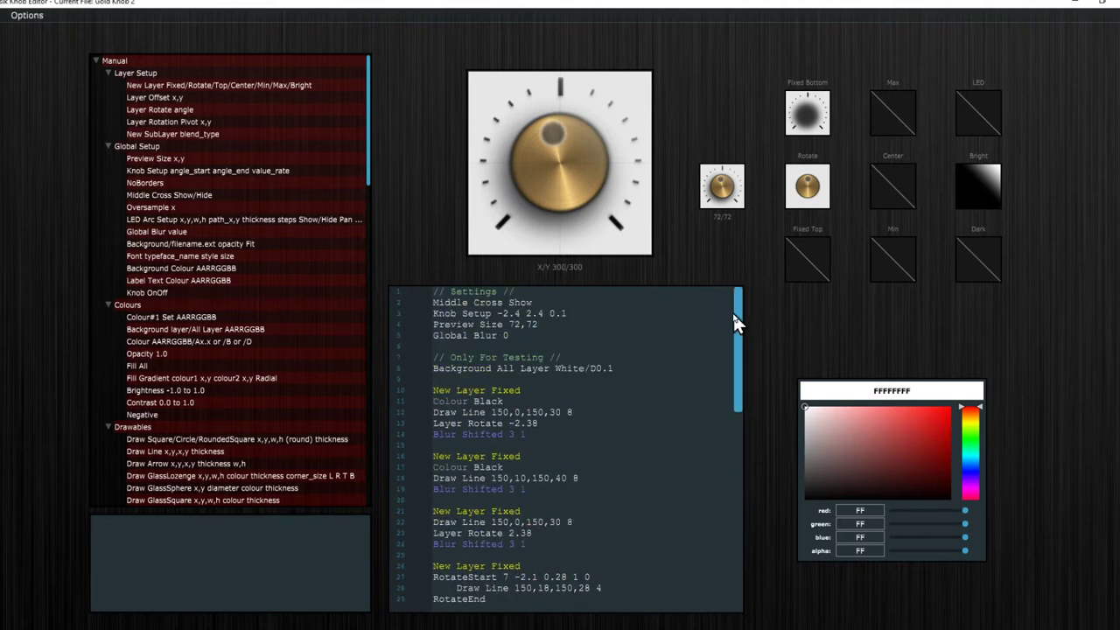
{"action": "right_click", "coordinate": [648, 429]}
{"action": "left_click", "coordinate": [541, 398]}
Load Gold Knob 1.wknob from the Knobs folder.
{"action": "left_click", "coordinate": [26, 15]}
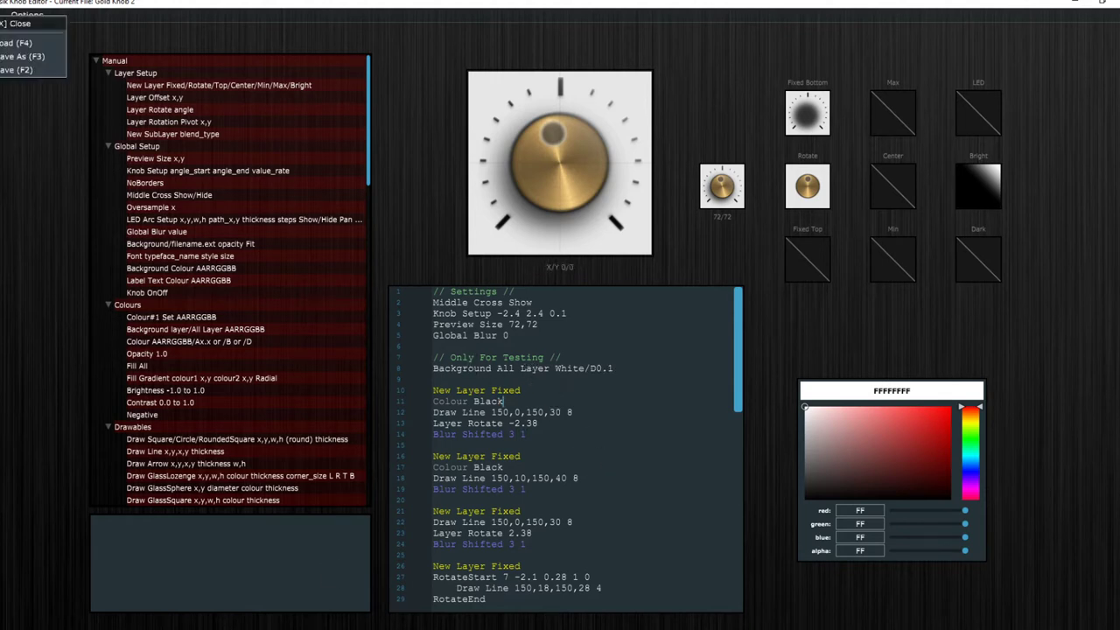
{"action": "left_click", "coordinate": [35, 46]}
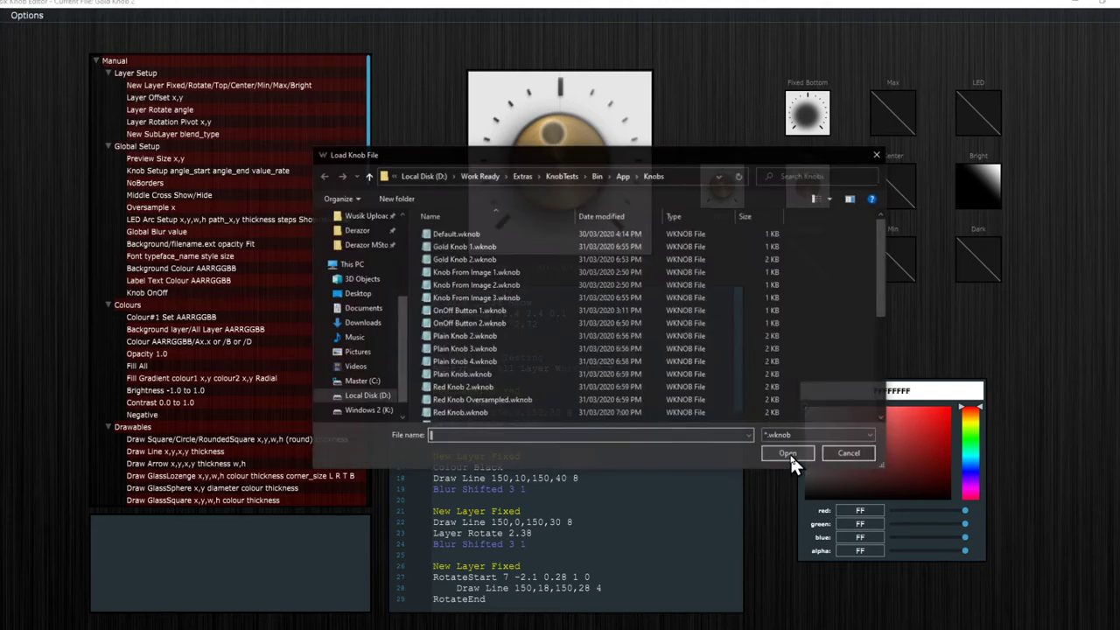
{"action": "left_click", "coordinate": [503, 248]}
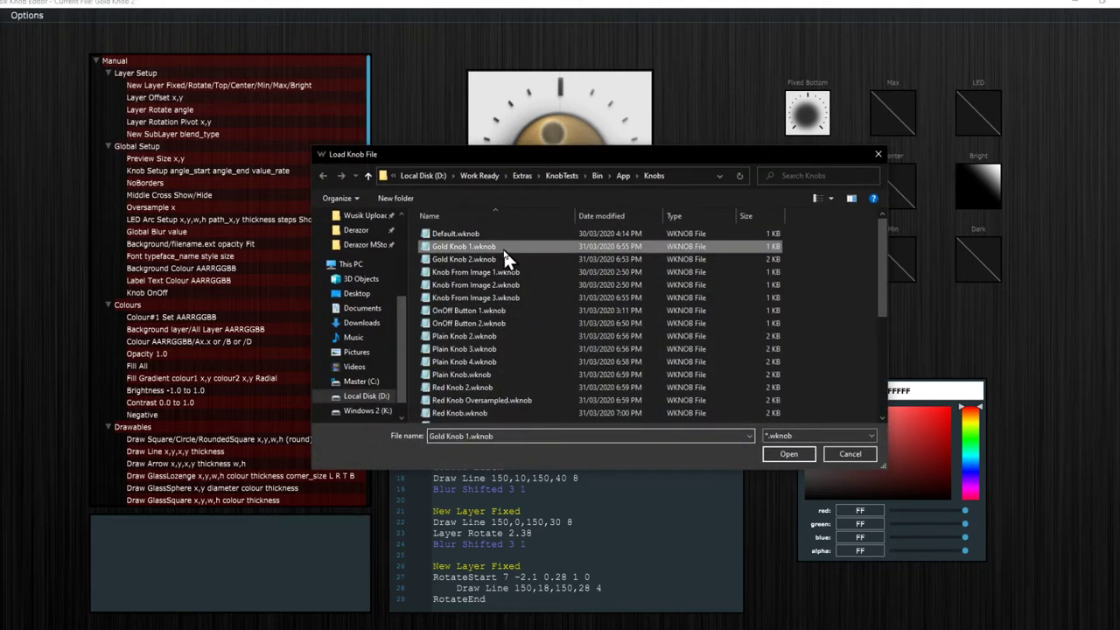
{"action": "left_click", "coordinate": [790, 454]}
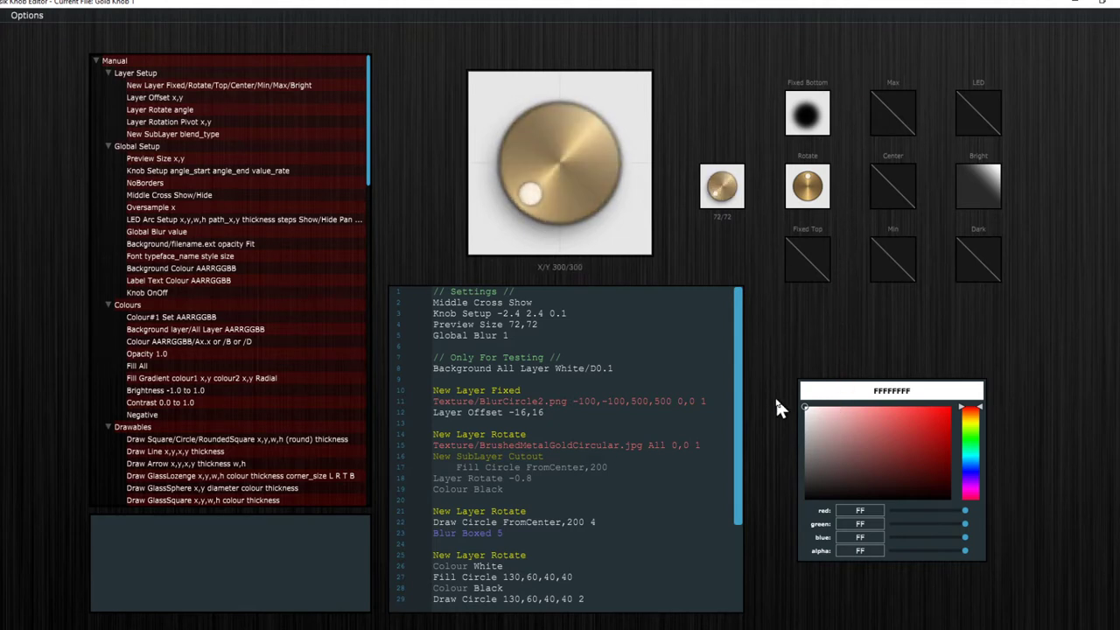
Review the Gold Knob 1 script, briefly selecting the Blur Shifted 3 and Opacity 0.72 lines.
{"action": "scroll", "coordinate": [671, 420], "scroll_direction": "down", "scroll_amount": 3}
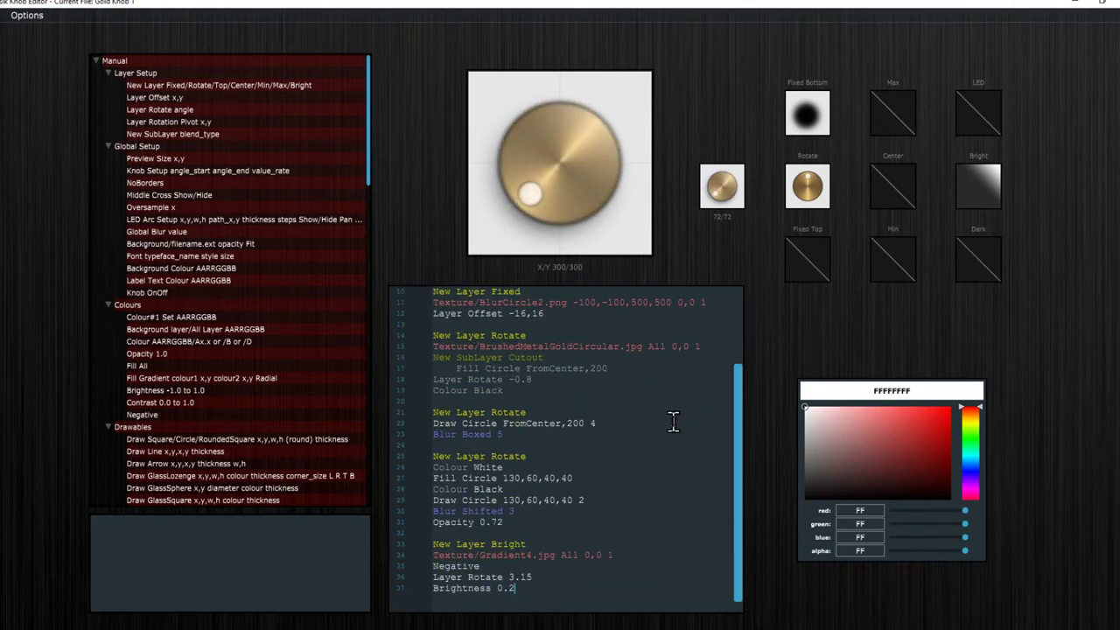
{"action": "scroll", "coordinate": [654, 402], "scroll_direction": "up", "scroll_amount": 3}
{"action": "scroll", "coordinate": [656, 438], "scroll_direction": "down", "scroll_amount": 3}
{"action": "scroll", "coordinate": [641, 389], "scroll_direction": "up", "scroll_amount": 3}
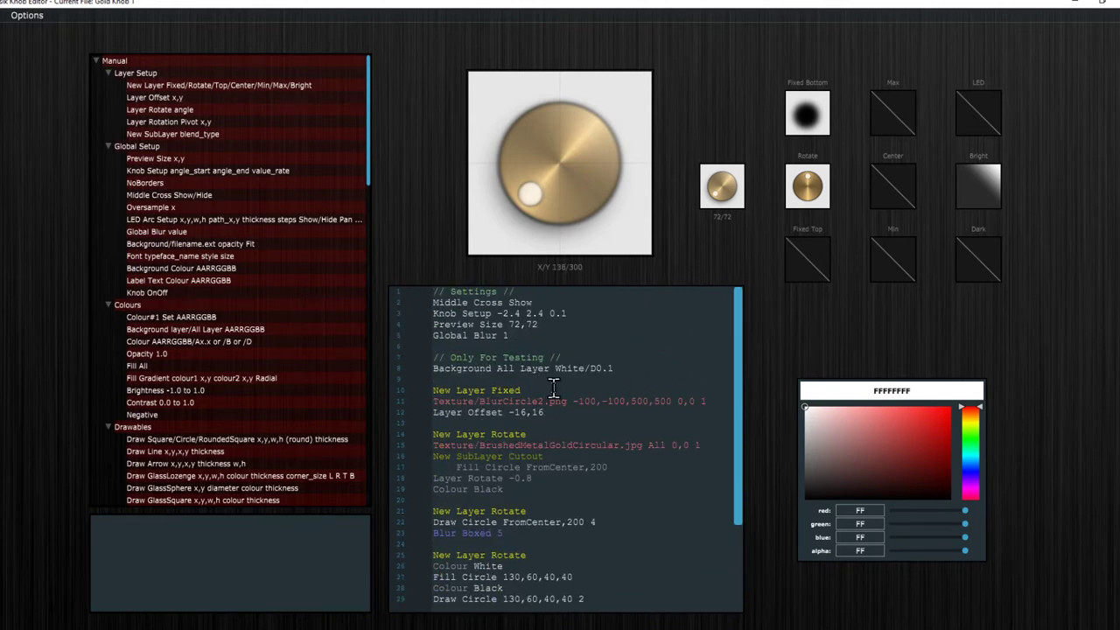
{"action": "scroll", "coordinate": [553, 388], "scroll_direction": "down", "scroll_amount": 2}
{"action": "scroll", "coordinate": [553, 388], "scroll_direction": "down", "scroll_amount": 2}
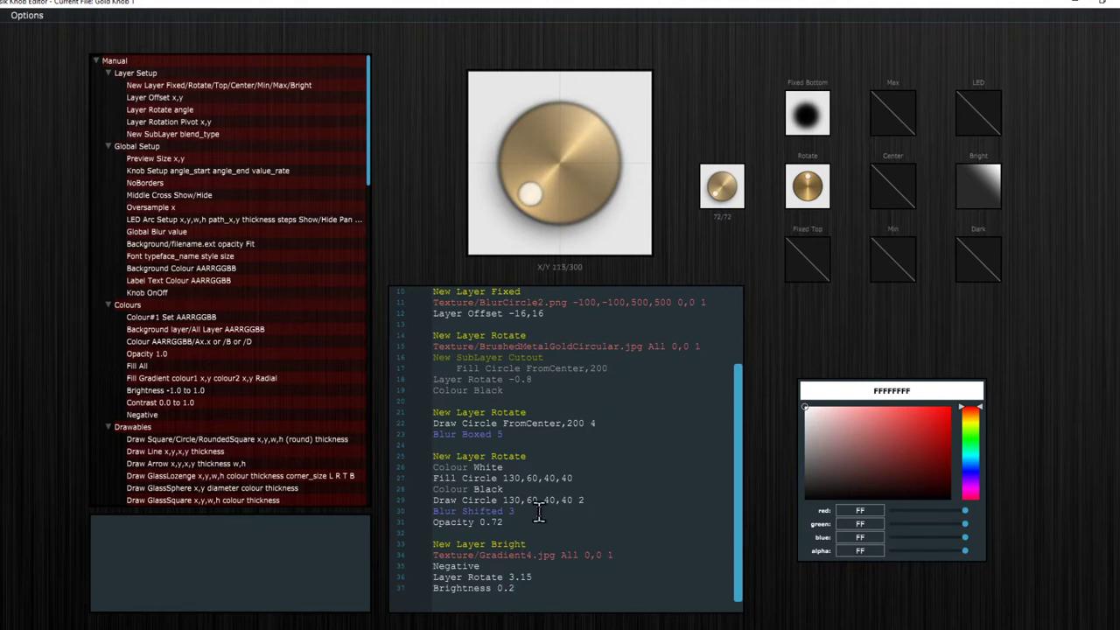
{"action": "left_click_drag", "start_coordinate": [435, 510], "coordinate": [376, 506]}
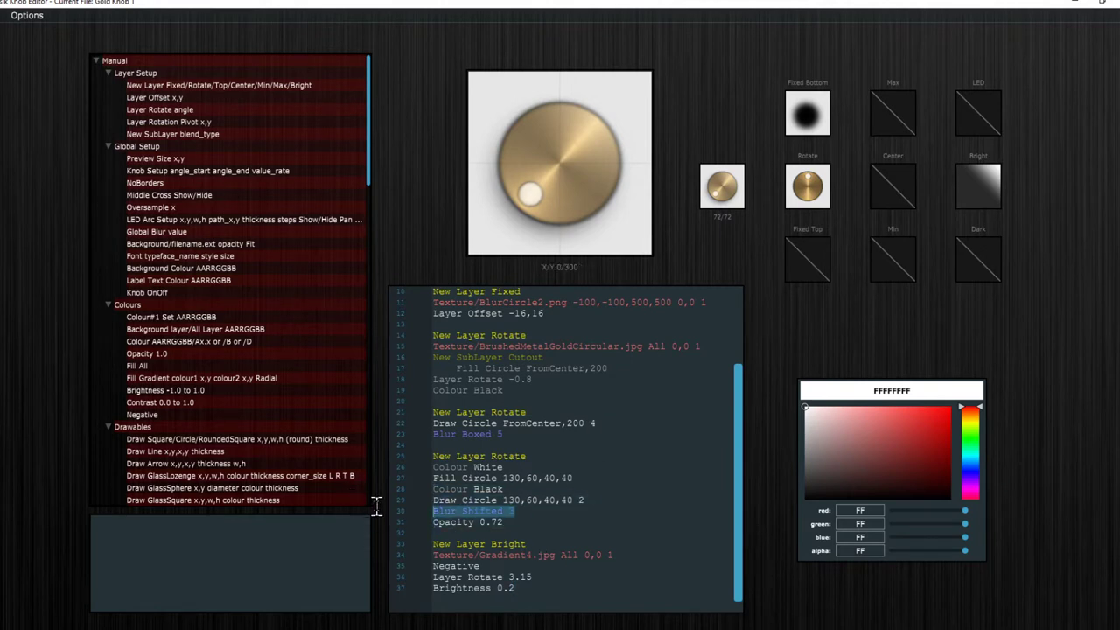
{"action": "left_click", "coordinate": [639, 444]}
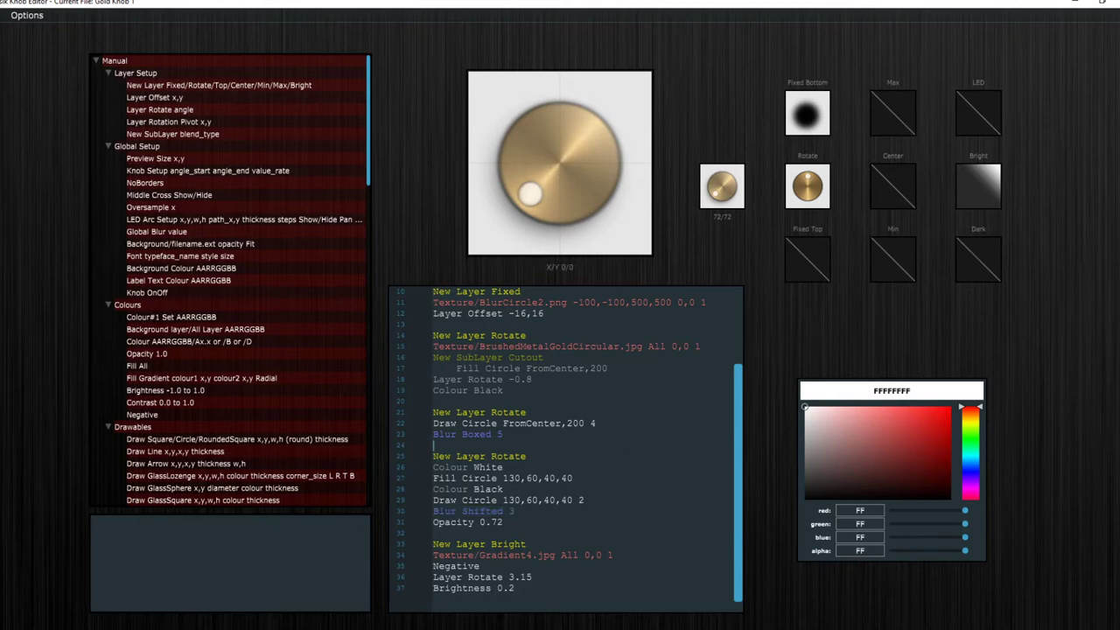
Load Silver Knob 4 customized.wknob from the knob file list.
{"action": "left_click", "coordinate": [26, 14]}
{"action": "left_click", "coordinate": [27, 39]}
{"action": "scroll", "coordinate": [610, 352], "scroll_direction": "down", "scroll_amount": 3}
{"action": "scroll", "coordinate": [610, 353], "scroll_direction": "down", "scroll_amount": 2}
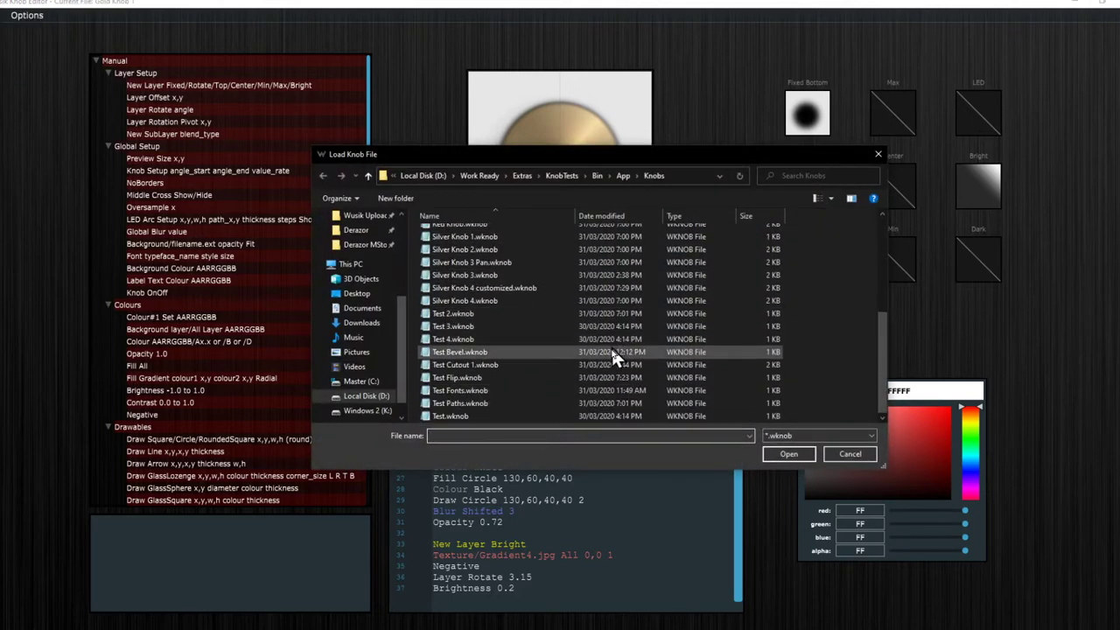
{"action": "scroll", "coordinate": [477, 345], "scroll_direction": "up", "scroll_amount": 2}
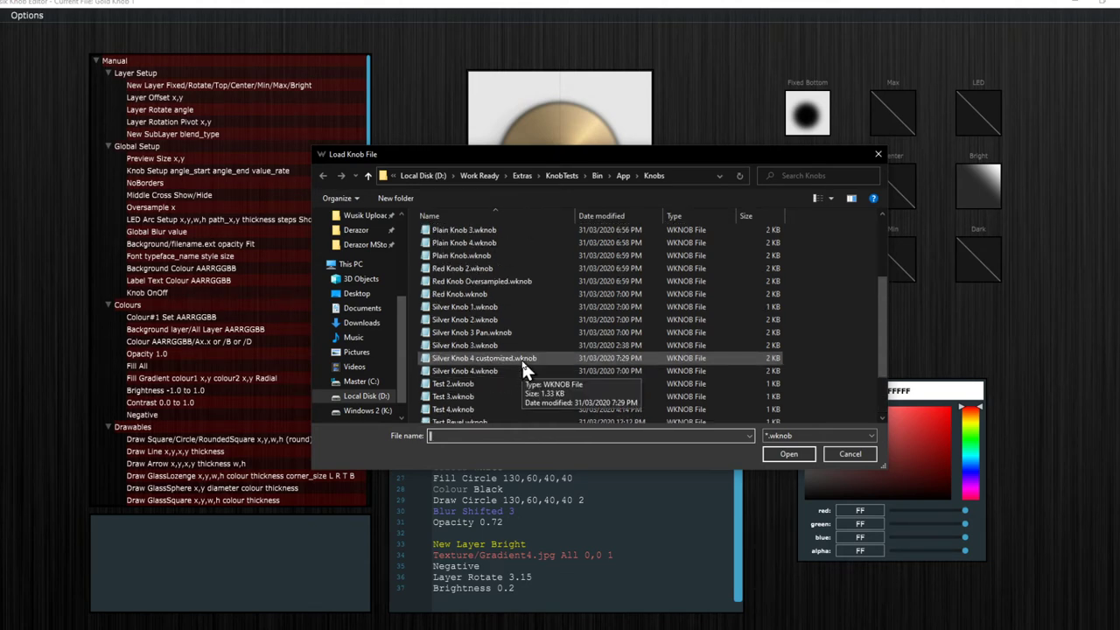
{"action": "double_click", "coordinate": [522, 359]}
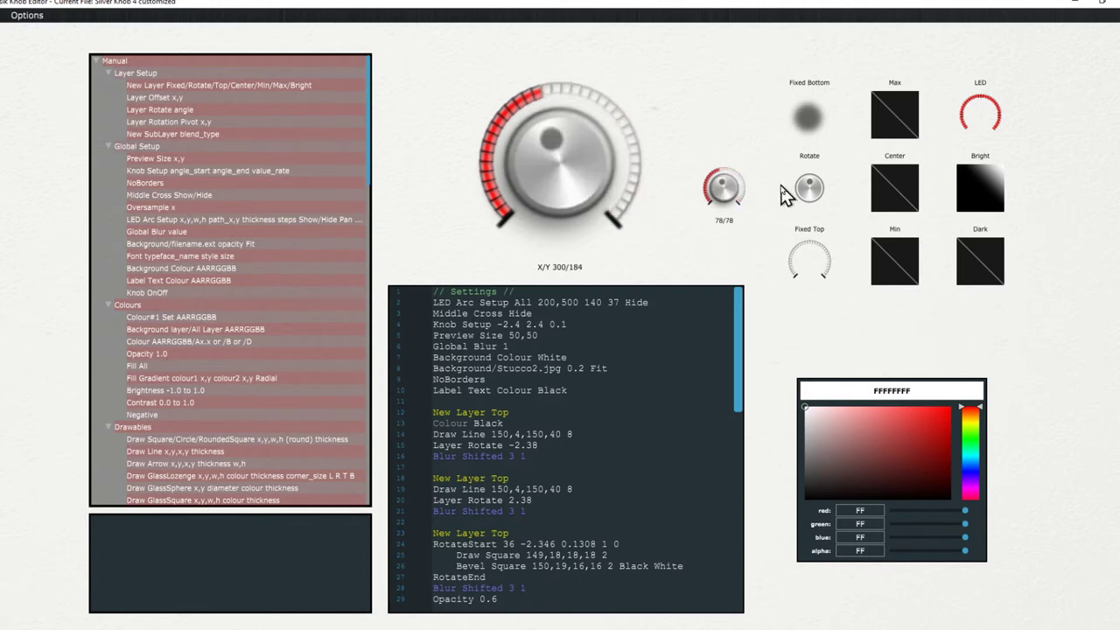
{"action": "scroll", "coordinate": [607, 433], "scroll_direction": "down", "scroll_amount": 3}
{"action": "scroll", "coordinate": [606, 433], "scroll_direction": "down", "scroll_amount": 8}
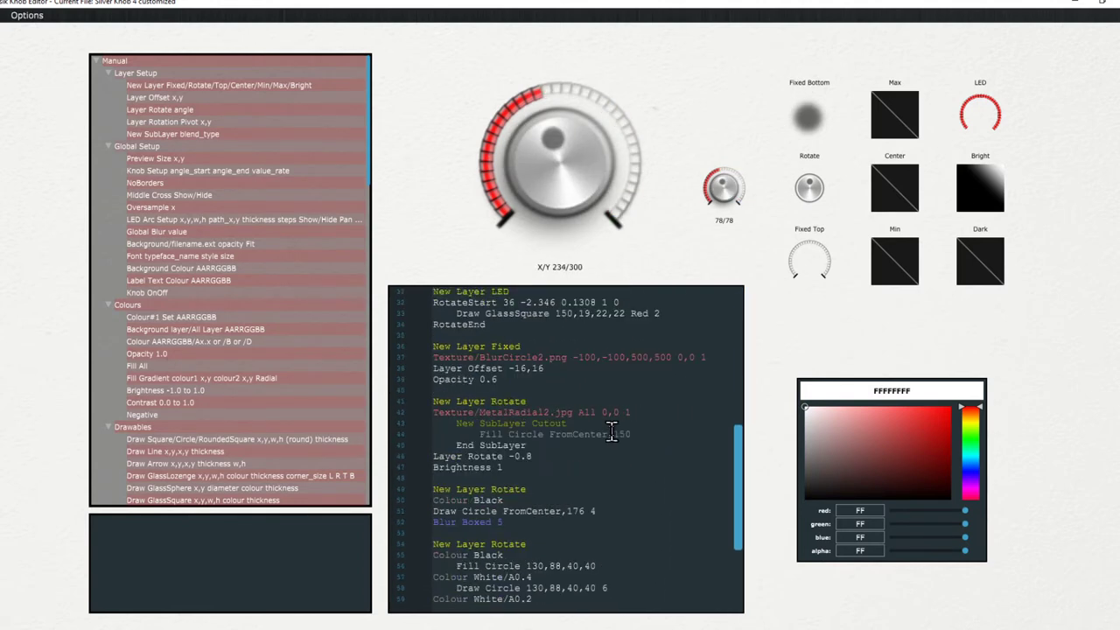
{"action": "scroll", "coordinate": [616, 430], "scroll_direction": "up", "scroll_amount": 10}
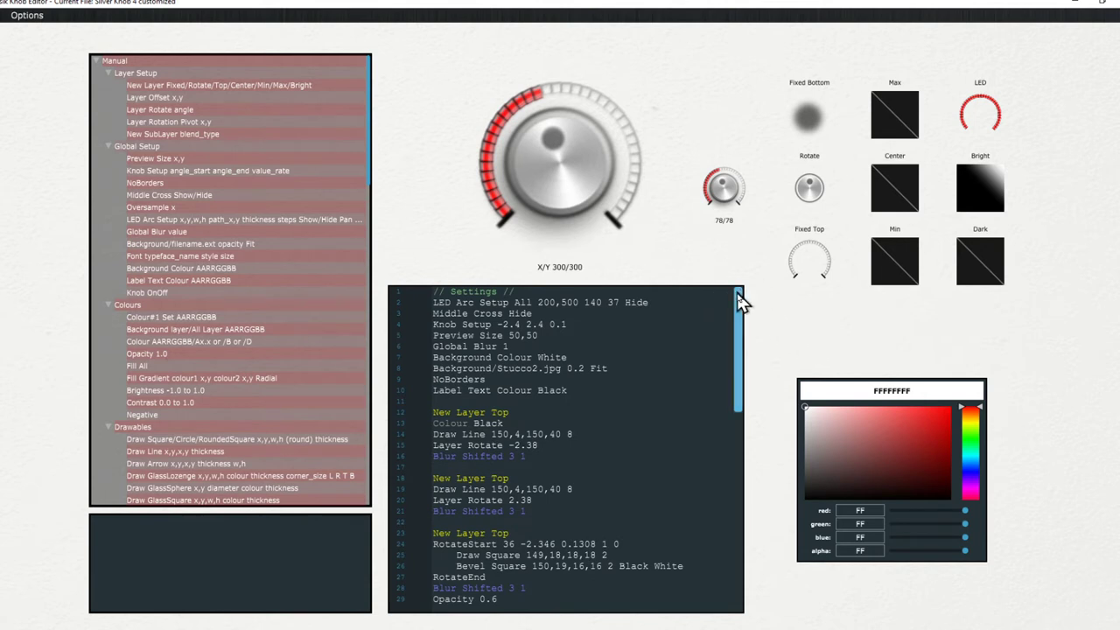
{"action": "left_click_drag", "start_coordinate": [742, 300], "coordinate": [740, 487]}
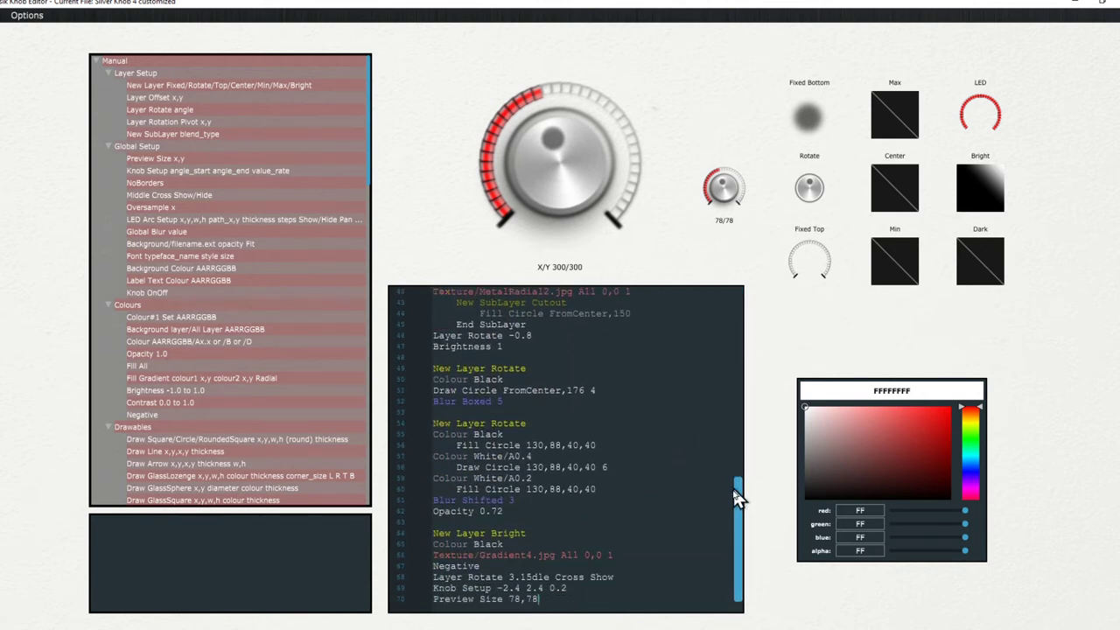
{"action": "scroll", "coordinate": [644, 518], "scroll_direction": "up", "scroll_amount": 13}
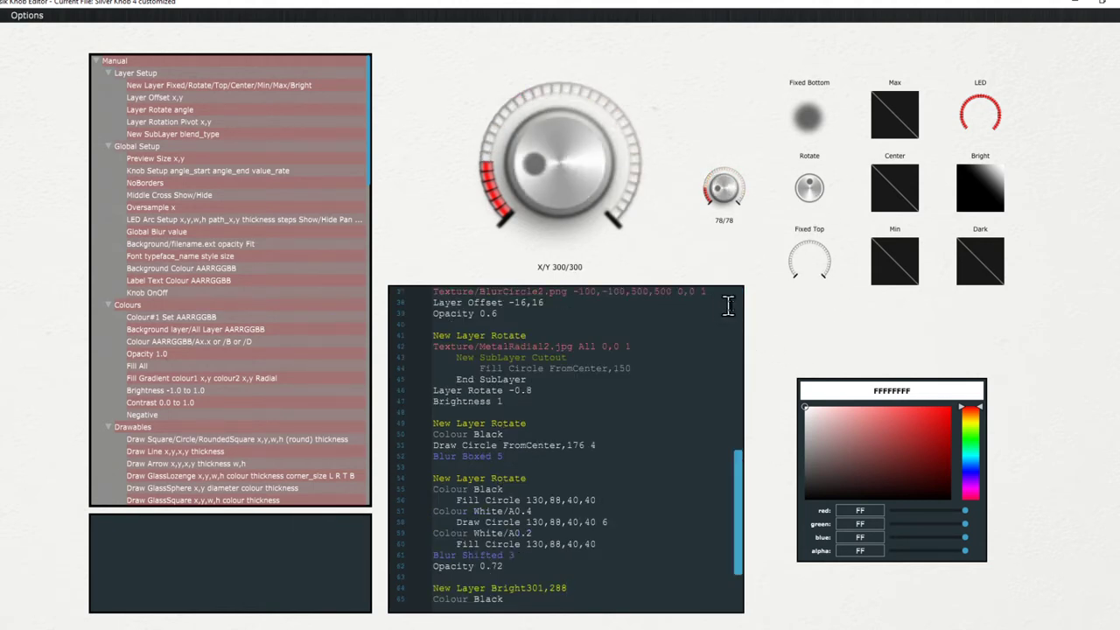
{"action": "left_click_drag", "start_coordinate": [739, 316], "coordinate": [754, 267]}
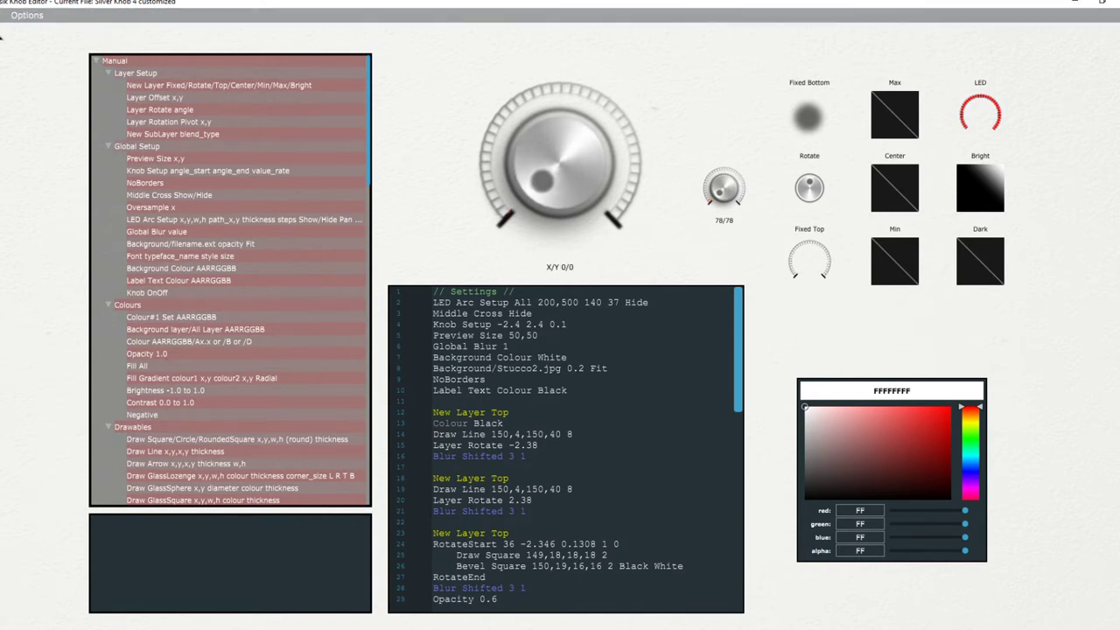
Run Process (F5) on the Silver Knob 4 customized script to show the gradient-backdrop preview.
{"action": "left_click", "coordinate": [3, 15]}
{"action": "mouse_move", "coordinate": [29, 17]}
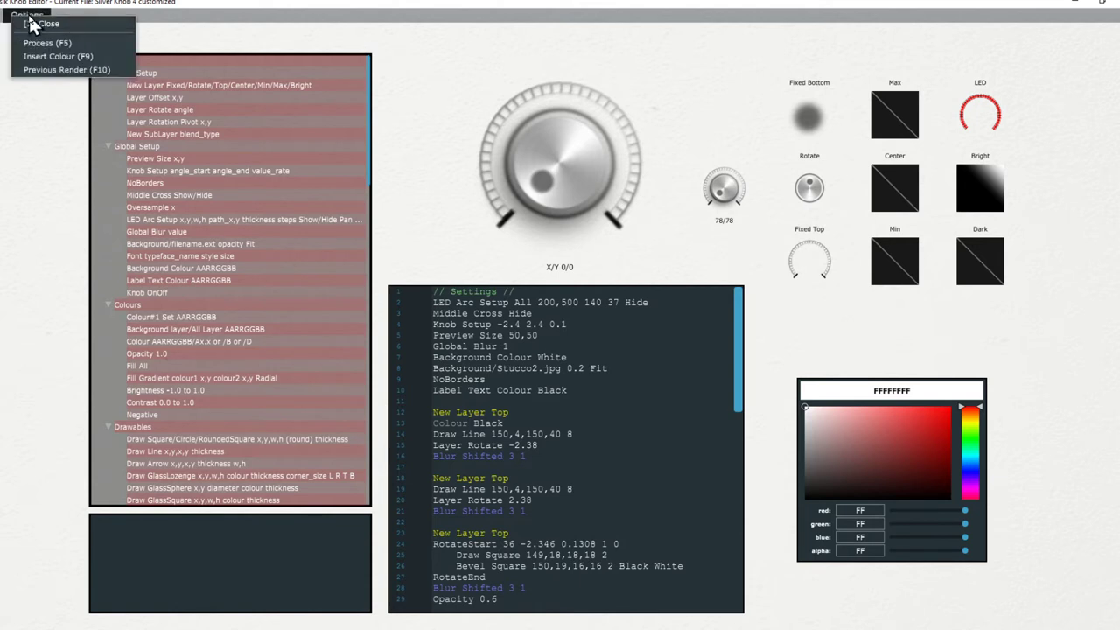
{"action": "left_click", "coordinate": [86, 47]}
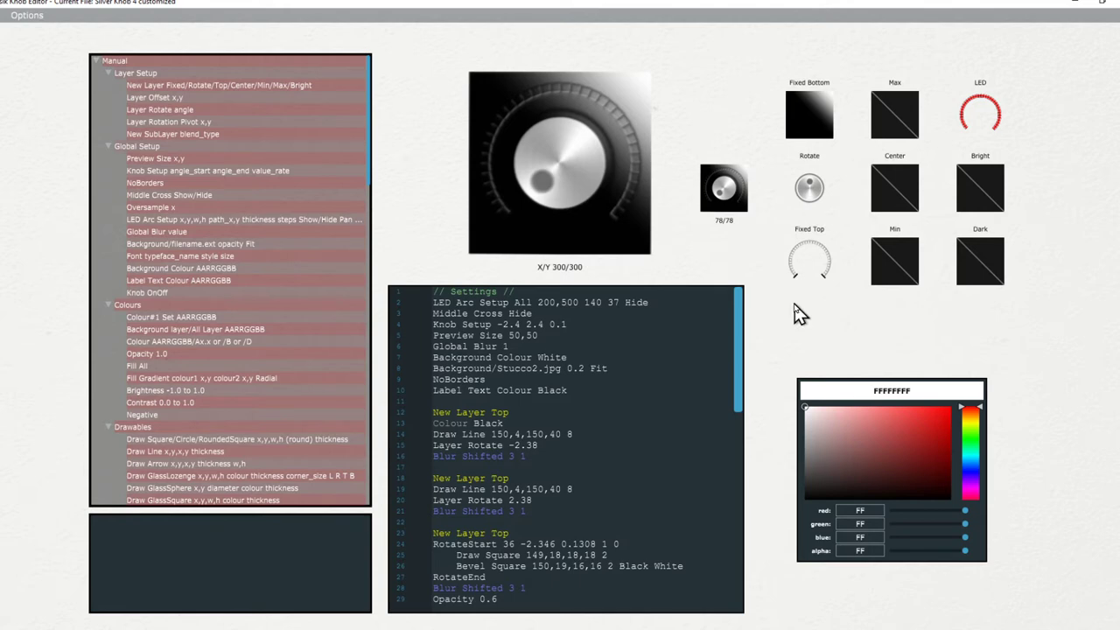
{"action": "scroll", "coordinate": [558, 405], "scroll_direction": "down", "scroll_amount": 13}
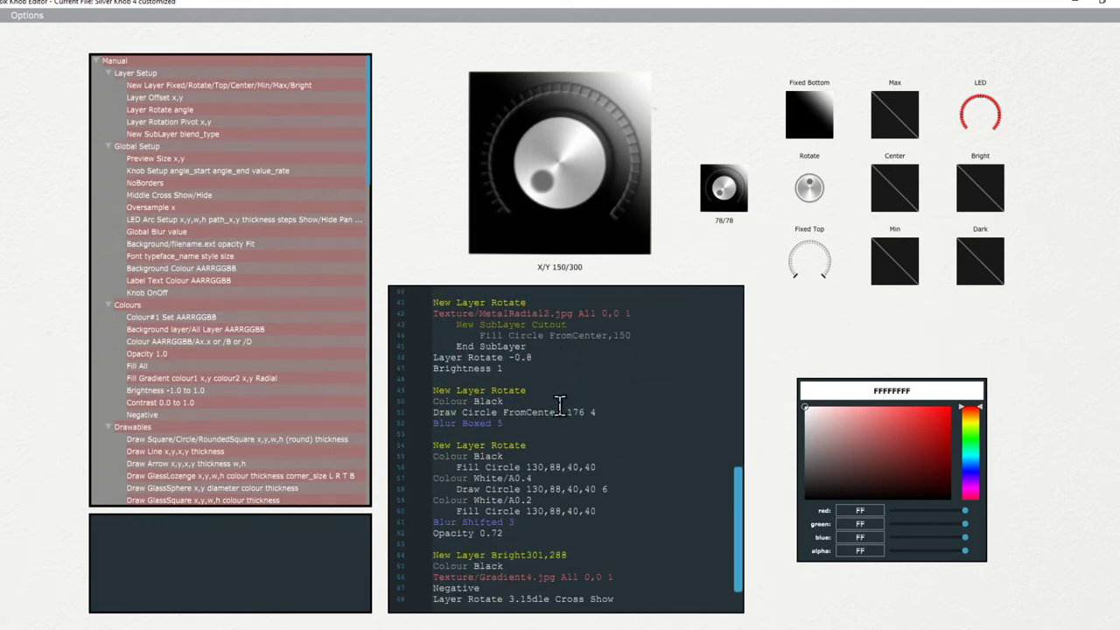
{"action": "left_click", "coordinate": [27, 15]}
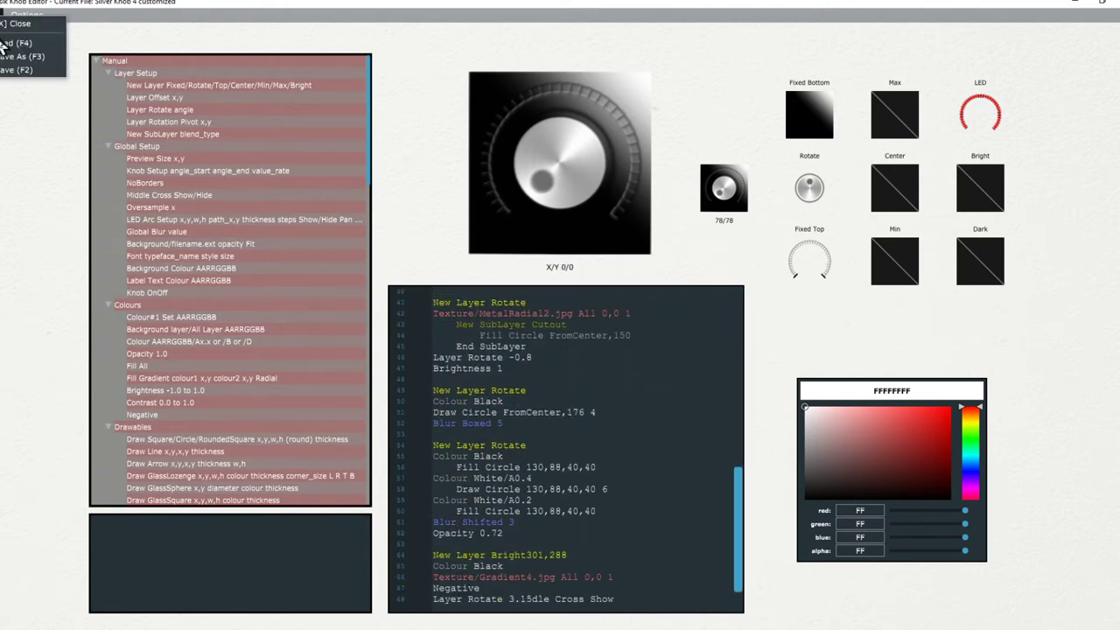
{"action": "left_click", "coordinate": [9, 46]}
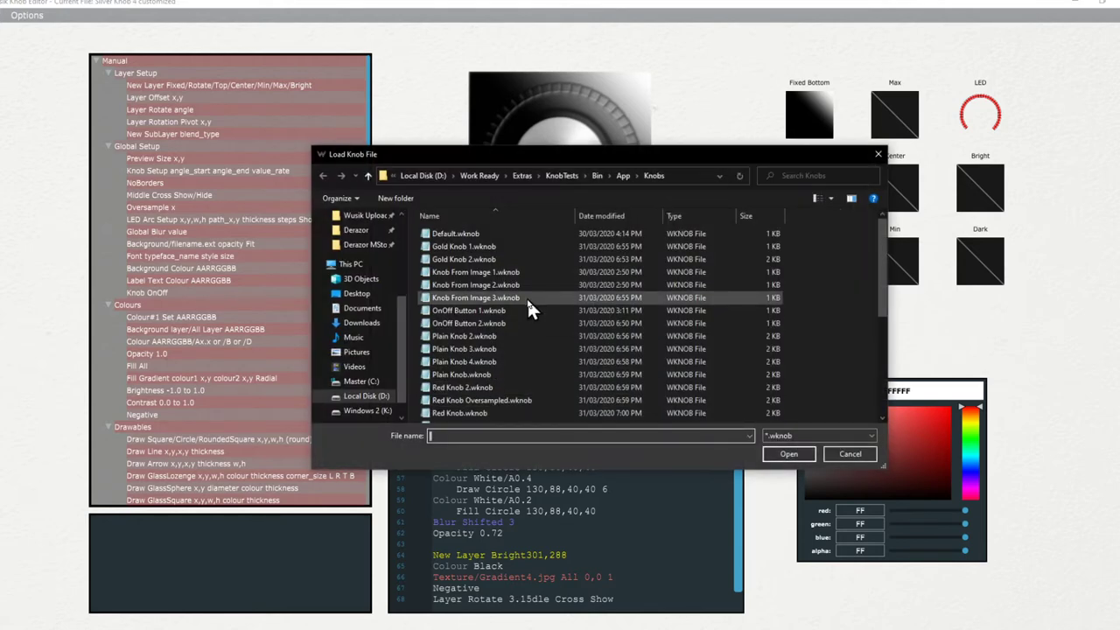
{"action": "double_click", "coordinate": [527, 297]}
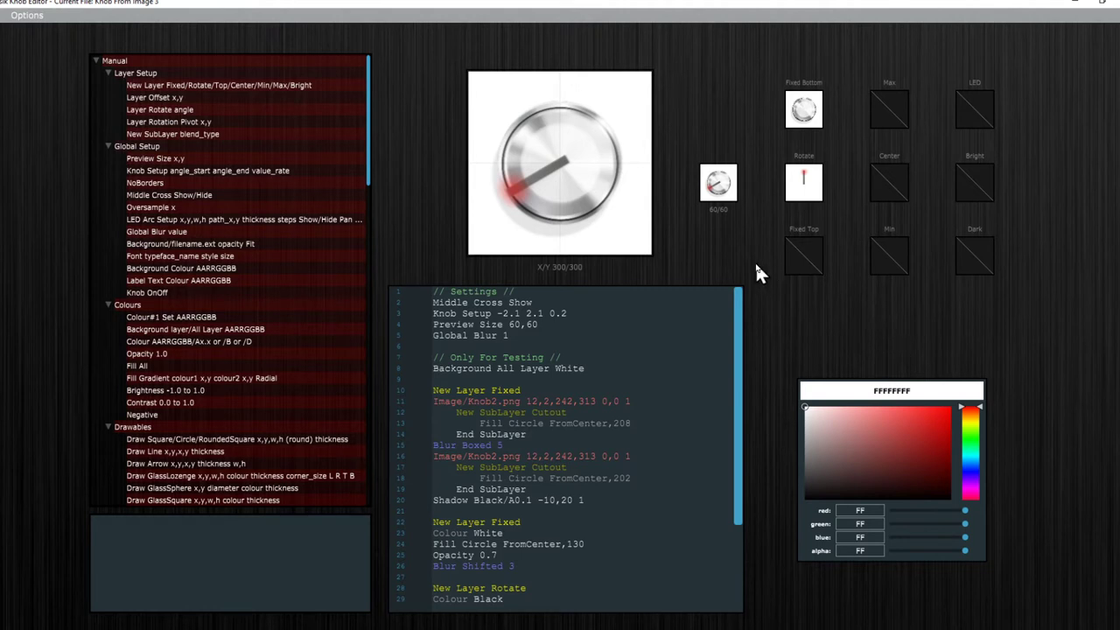
{"action": "scroll", "coordinate": [878, 337], "scroll_direction": "down", "scroll_amount": 3}
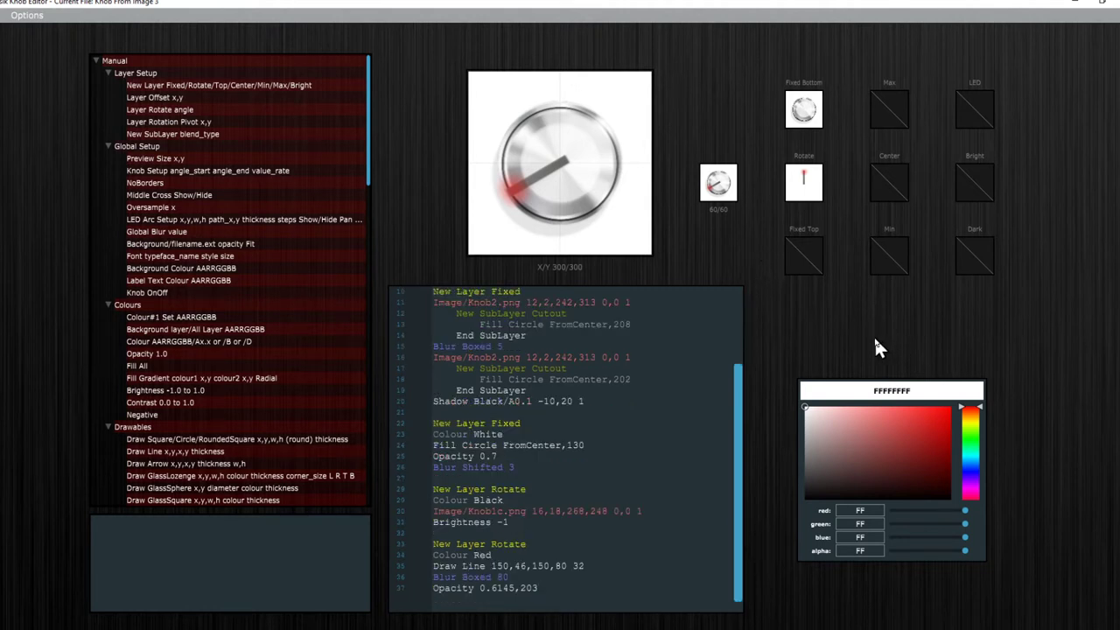
{"action": "scroll", "coordinate": [707, 357], "scroll_direction": "up", "scroll_amount": 3}
{"action": "scroll", "coordinate": [707, 357], "scroll_direction": "down", "scroll_amount": 3}
{"action": "scroll", "coordinate": [232, 122], "scroll_direction": "down", "scroll_amount": 15}
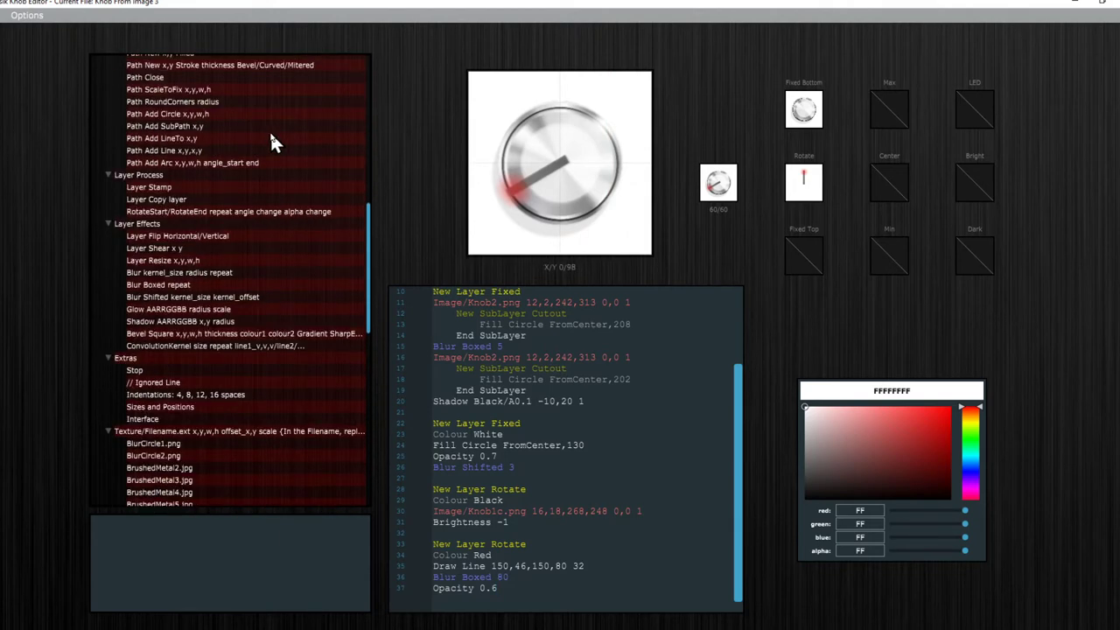
{"action": "scroll", "coordinate": [271, 149], "scroll_direction": "down", "scroll_amount": 15}
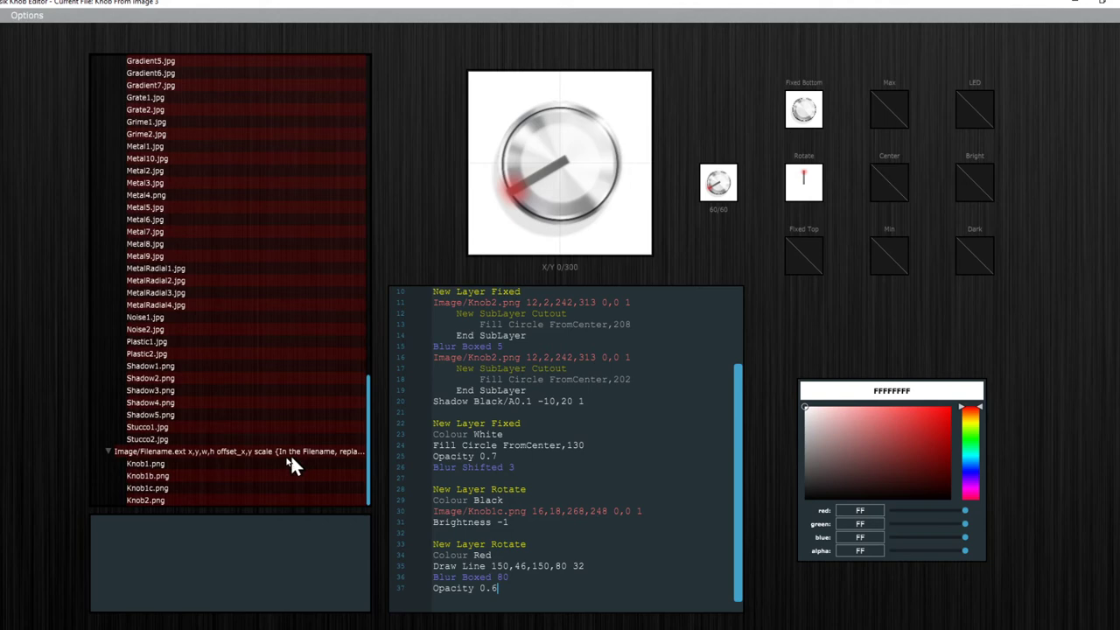
{"action": "scroll", "coordinate": [194, 451], "scroll_direction": "up", "scroll_amount": 10}
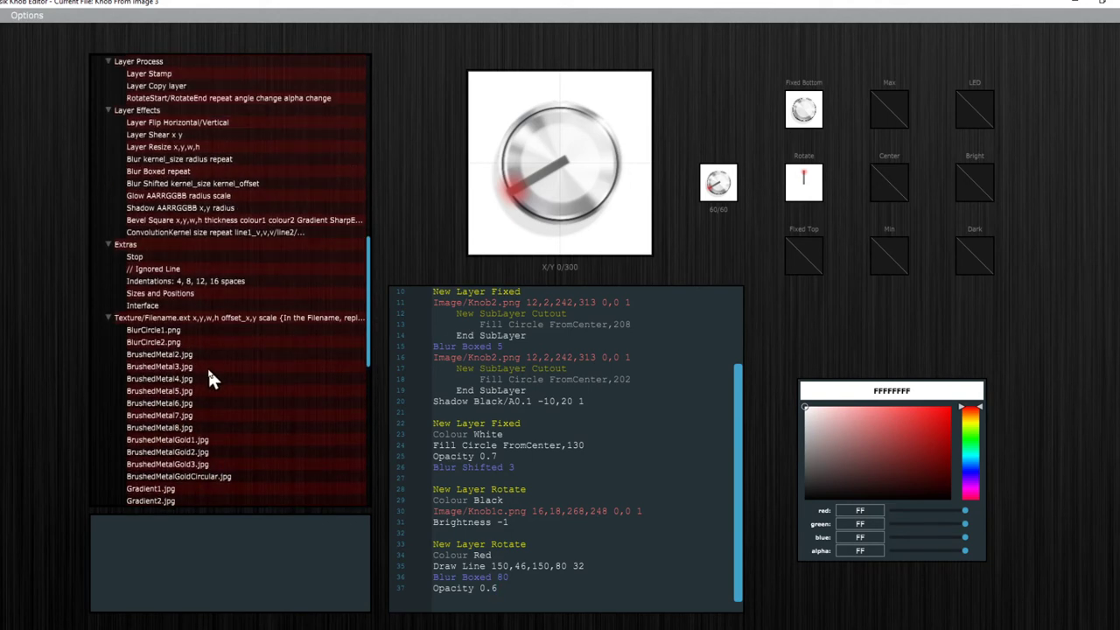
{"action": "scroll", "coordinate": [208, 367], "scroll_direction": "up", "scroll_amount": 8}
Reload Silver Knob 4 customized.wknob and scroll through its script.
{"action": "left_click", "coordinate": [26, 15]}
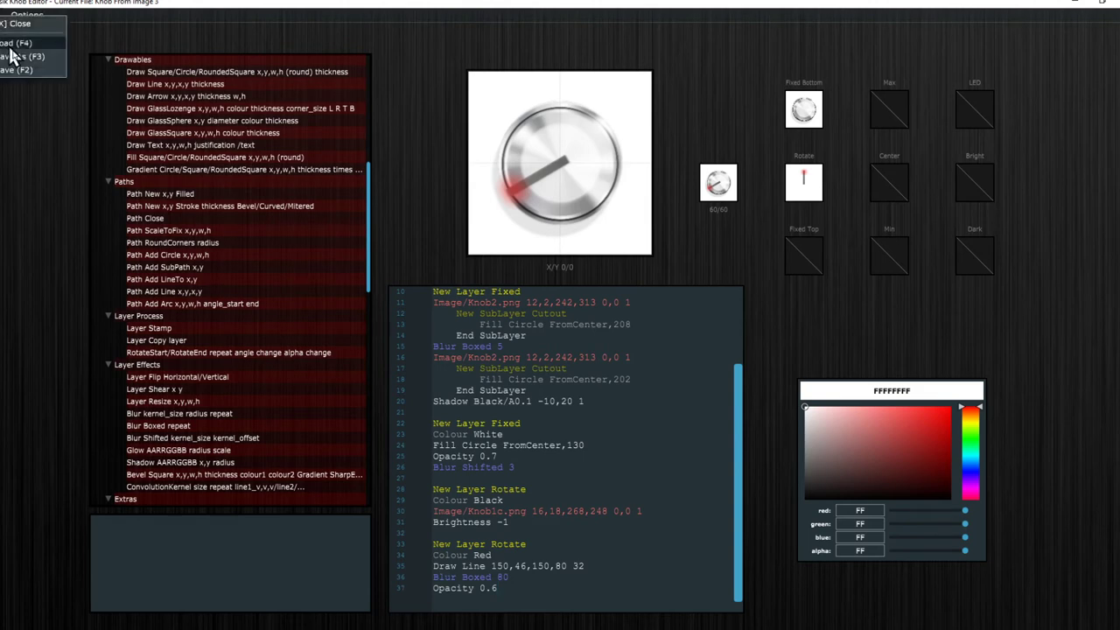
{"action": "left_click", "coordinate": [30, 52]}
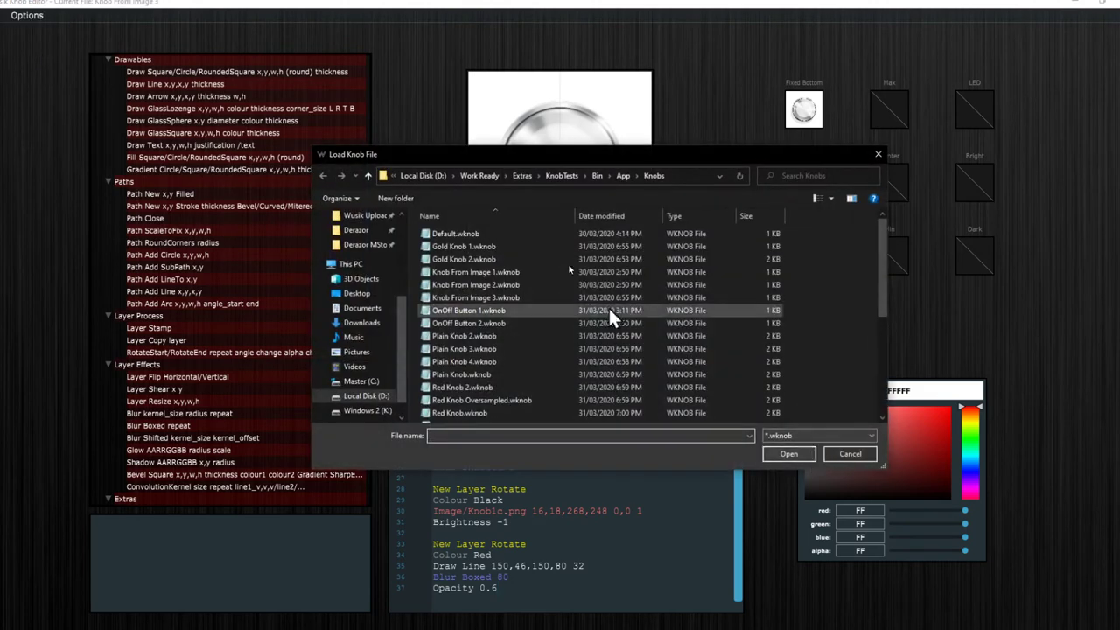
{"action": "scroll", "coordinate": [553, 400], "scroll_direction": "down", "scroll_amount": 4}
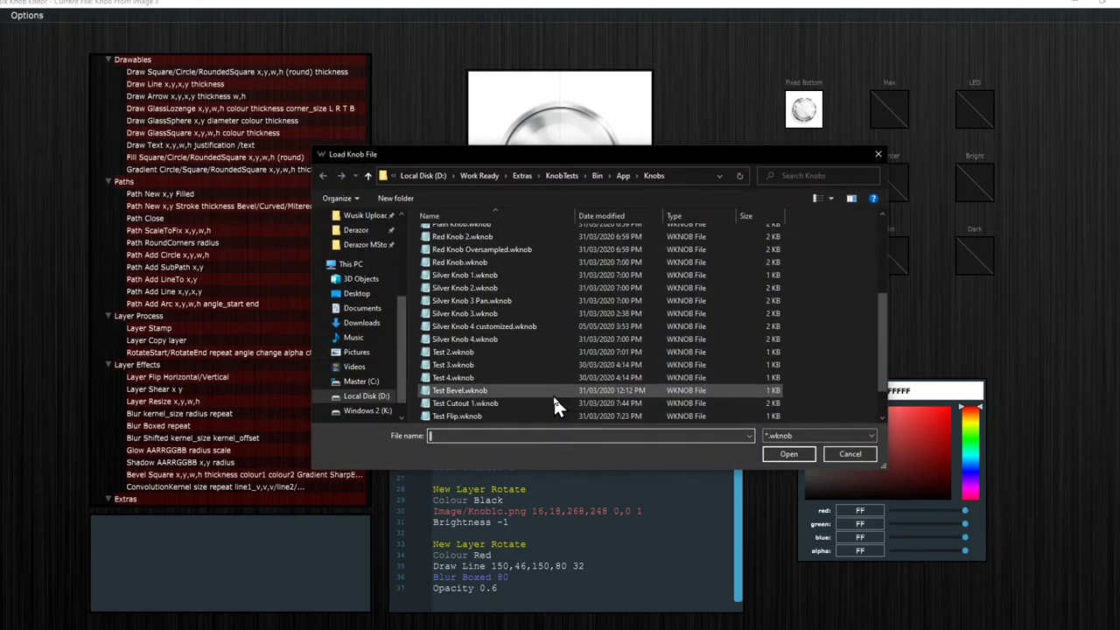
{"action": "double_click", "coordinate": [540, 325]}
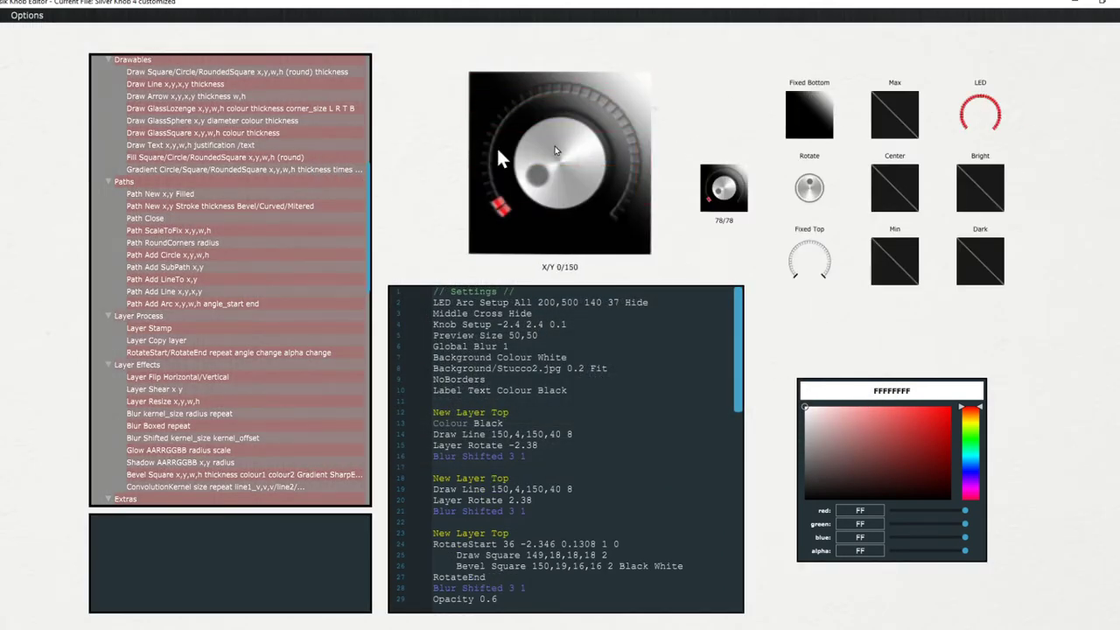
{"action": "scroll", "coordinate": [584, 459], "scroll_direction": "down", "scroll_amount": 14}
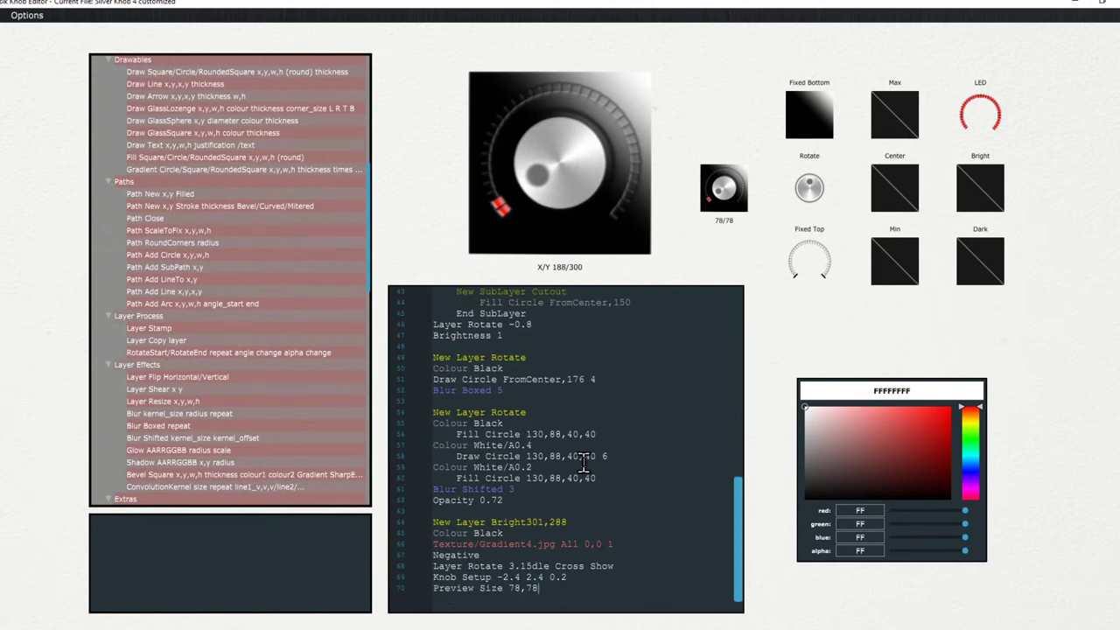
{"action": "scroll", "coordinate": [584, 465], "scroll_direction": "up", "scroll_amount": 14}
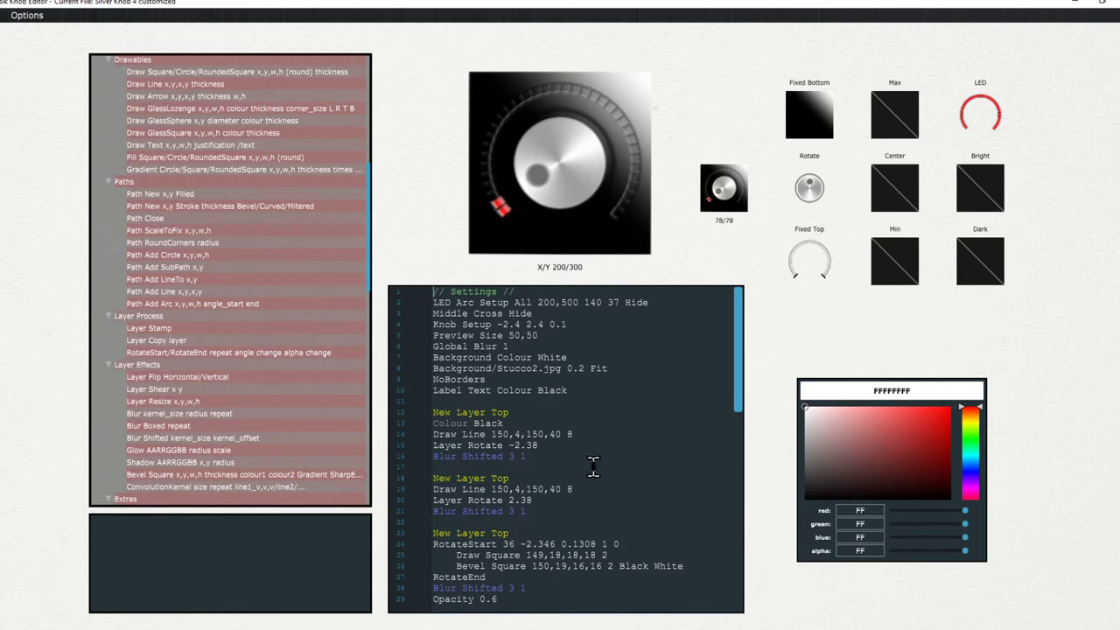
{"action": "scroll", "coordinate": [621, 437], "scroll_direction": "down", "scroll_amount": 4}
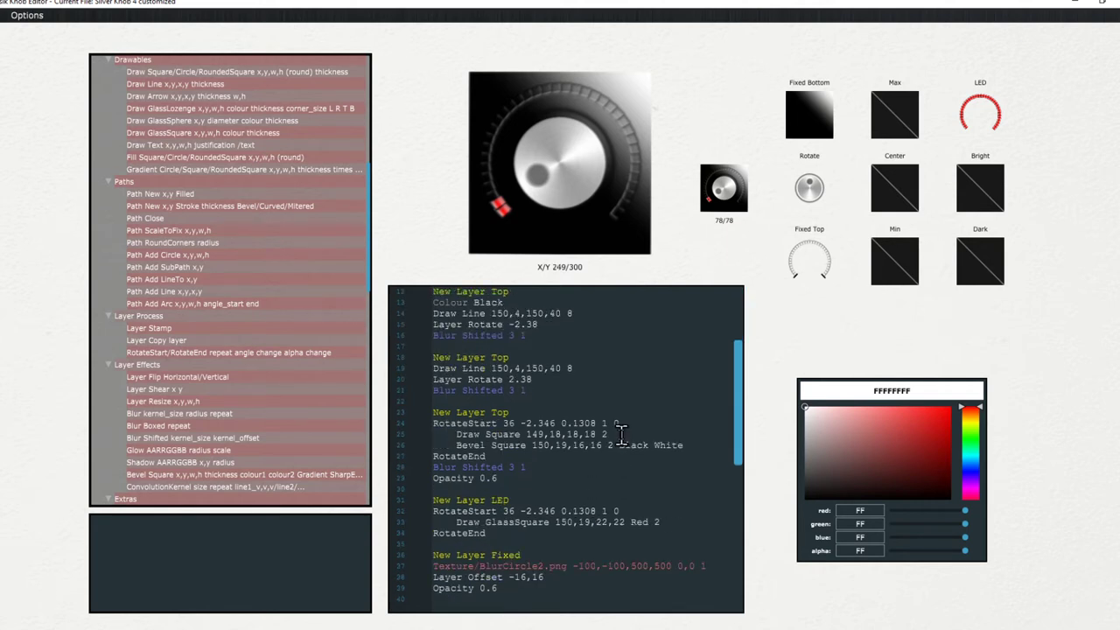
Load Silver Knob 4.wknob from the end of the knob file list.
{"action": "left_click", "coordinate": [26, 15]}
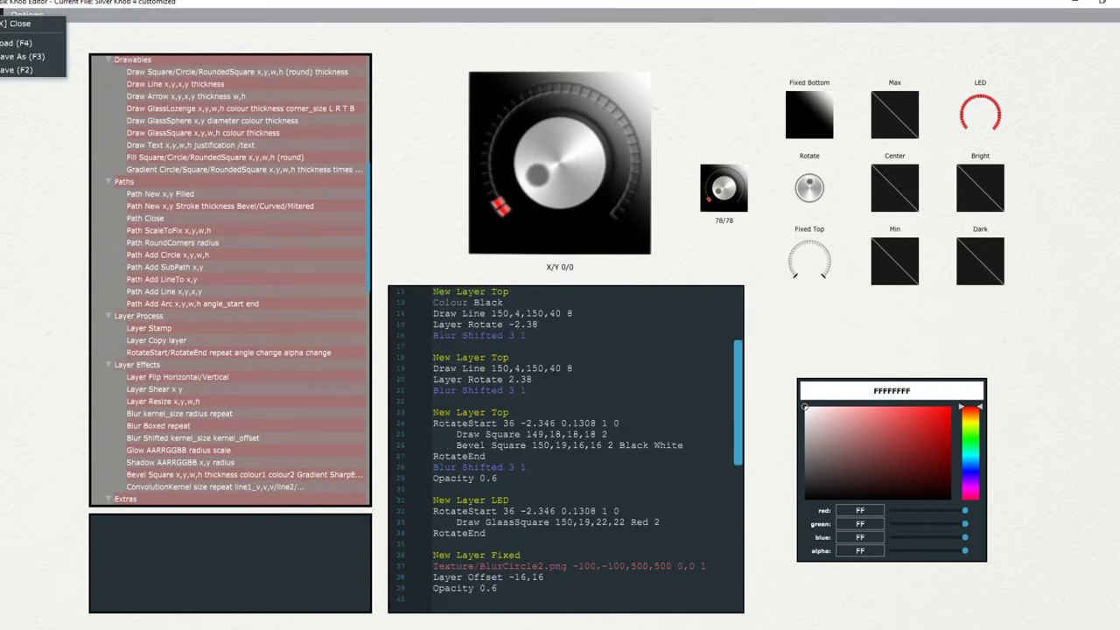
{"action": "left_click", "coordinate": [31, 43]}
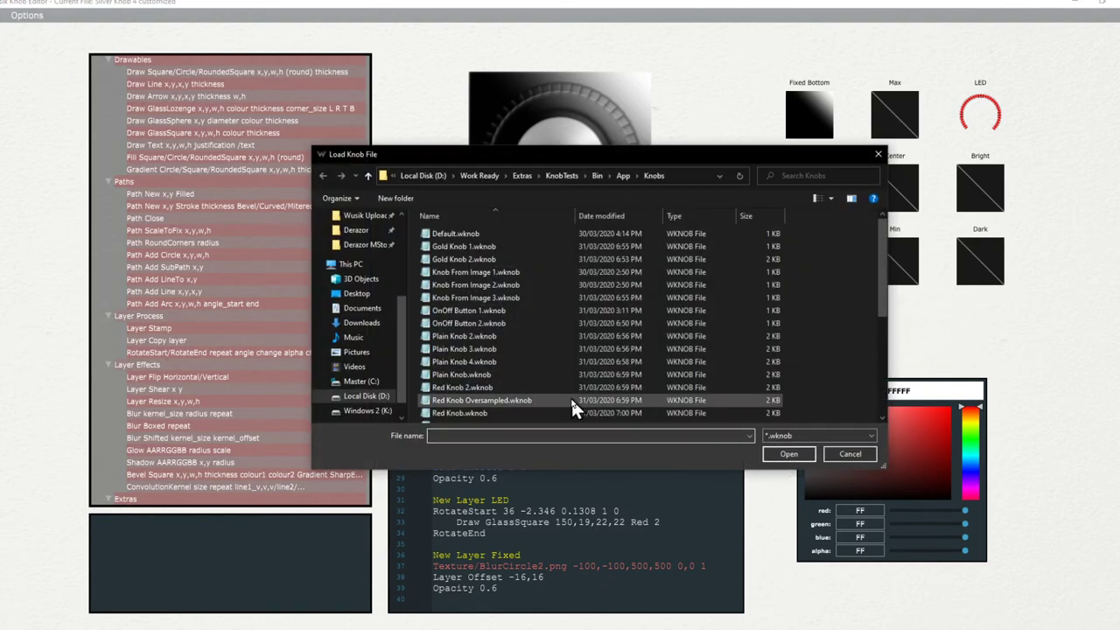
{"action": "scroll", "coordinate": [569, 394], "scroll_direction": "down", "scroll_amount": 5}
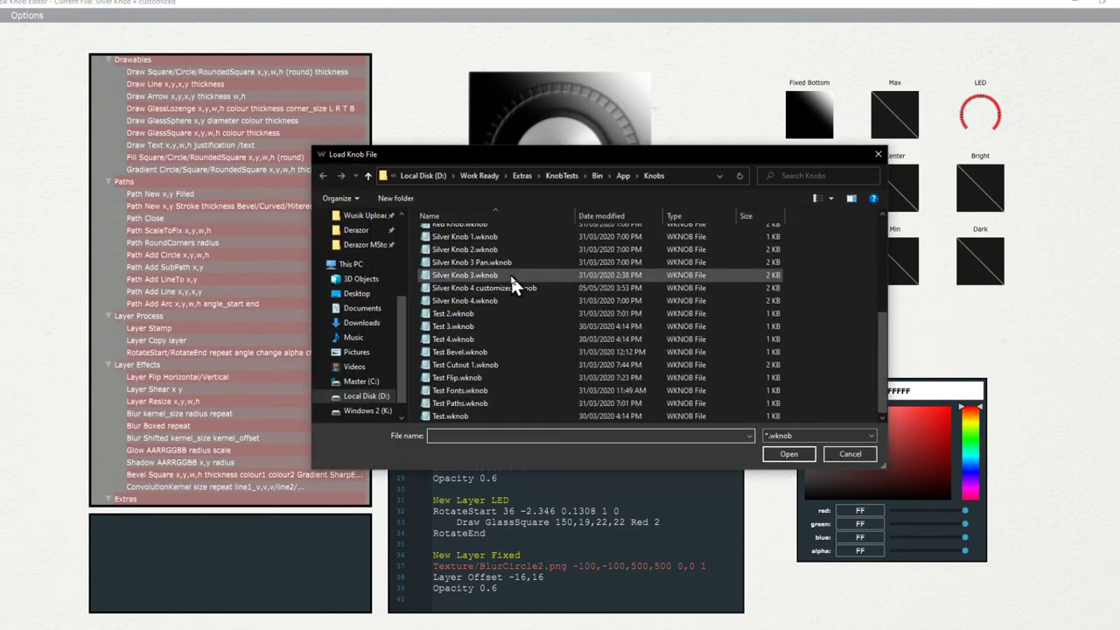
{"action": "double_click", "coordinate": [510, 300]}
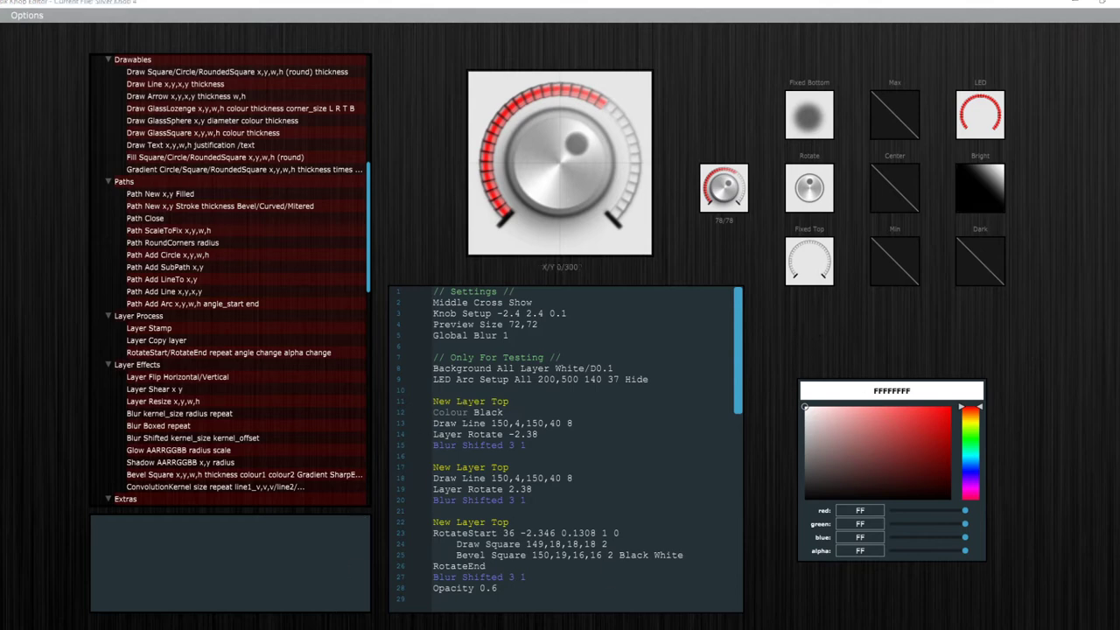
Browse File Explorer to D:\Wusik Engine Data\Wusik Station V9\Skins\Default.
{"action": "key", "text": "super+e"}
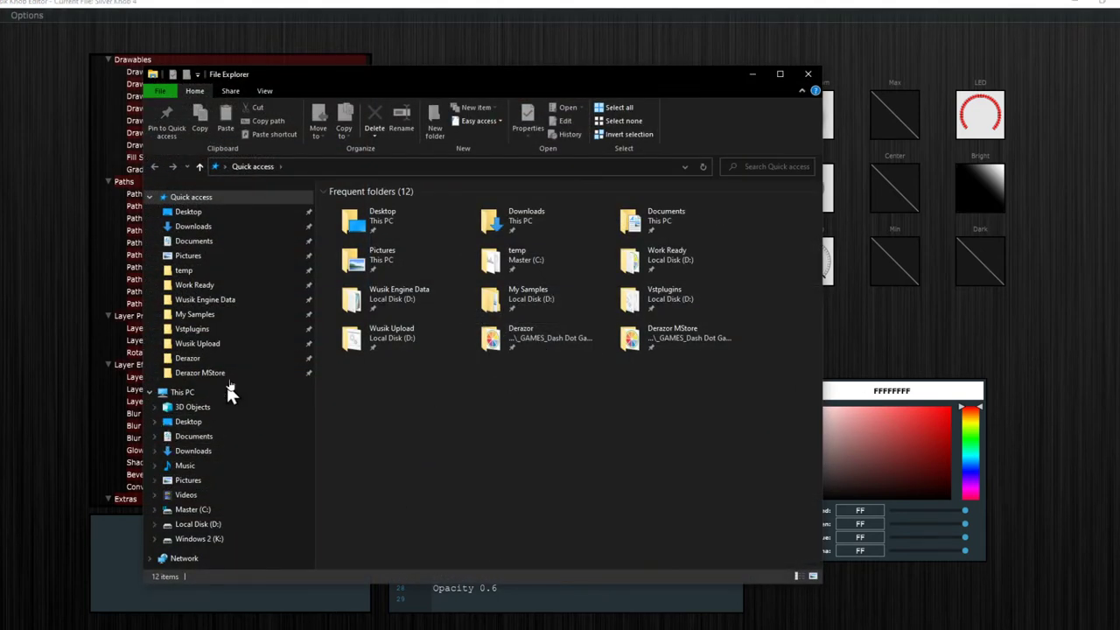
{"action": "left_click", "coordinate": [234, 299]}
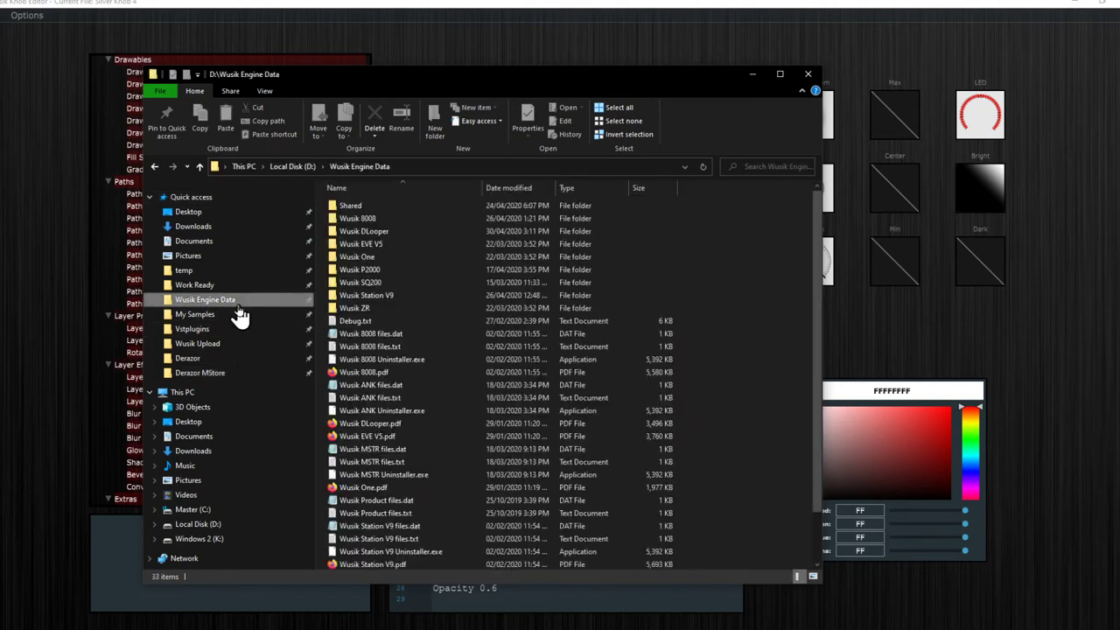
{"action": "double_click", "coordinate": [472, 295]}
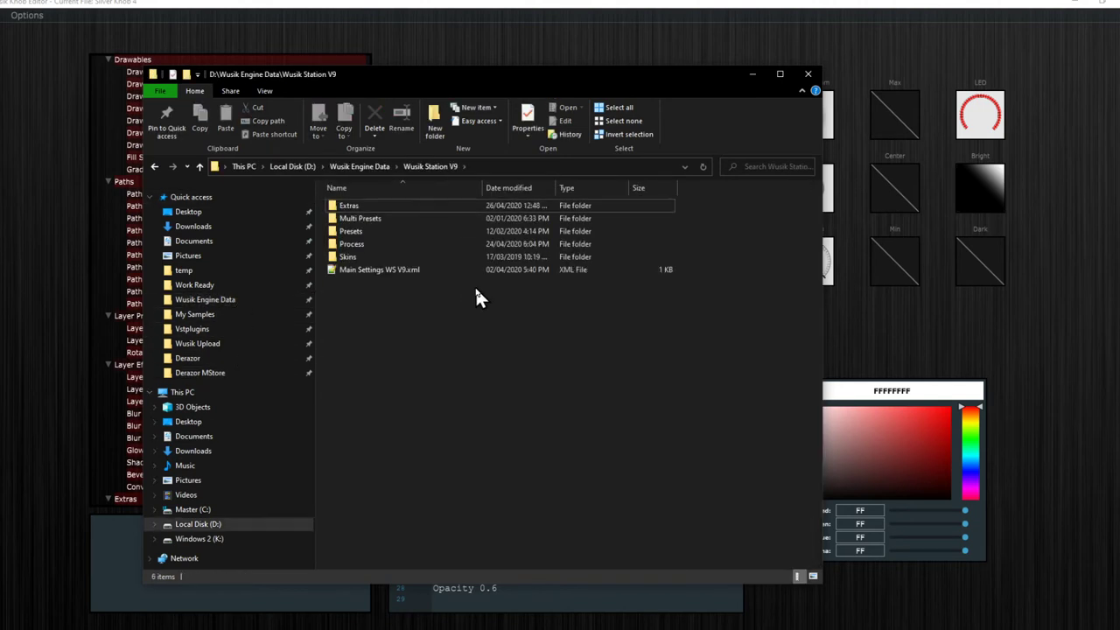
{"action": "double_click", "coordinate": [499, 256]}
{"action": "key", "text": "d"}
{"action": "key", "text": "Return"}
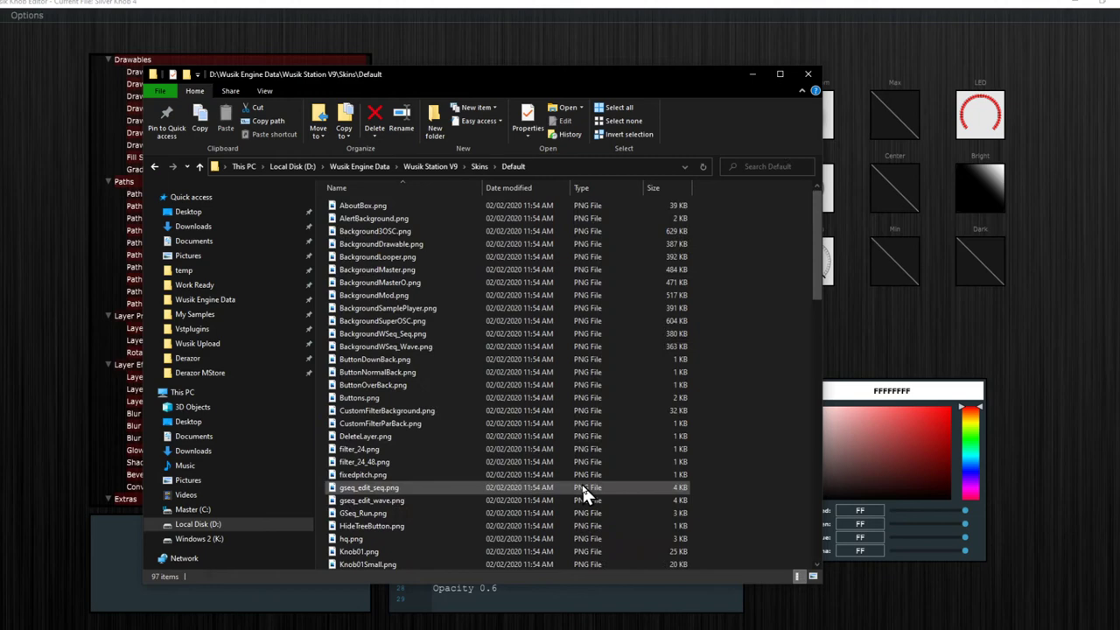
Open Knob01.png from the Default skins folder in Photos.
{"action": "key", "text": "k"}
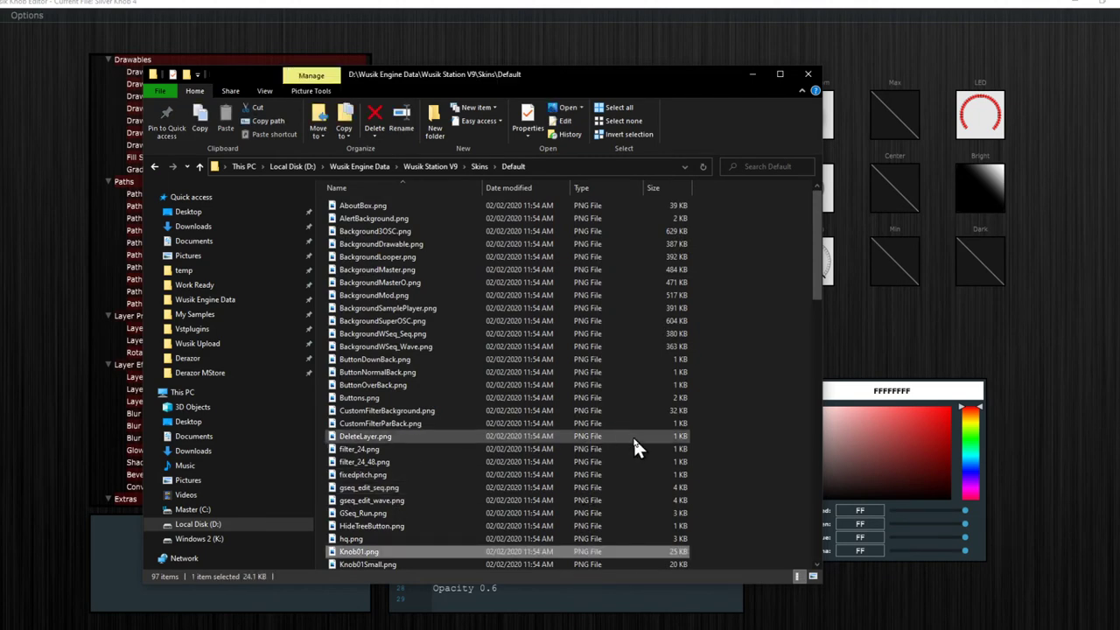
{"action": "scroll", "coordinate": [700, 433], "scroll_direction": "down", "scroll_amount": 4}
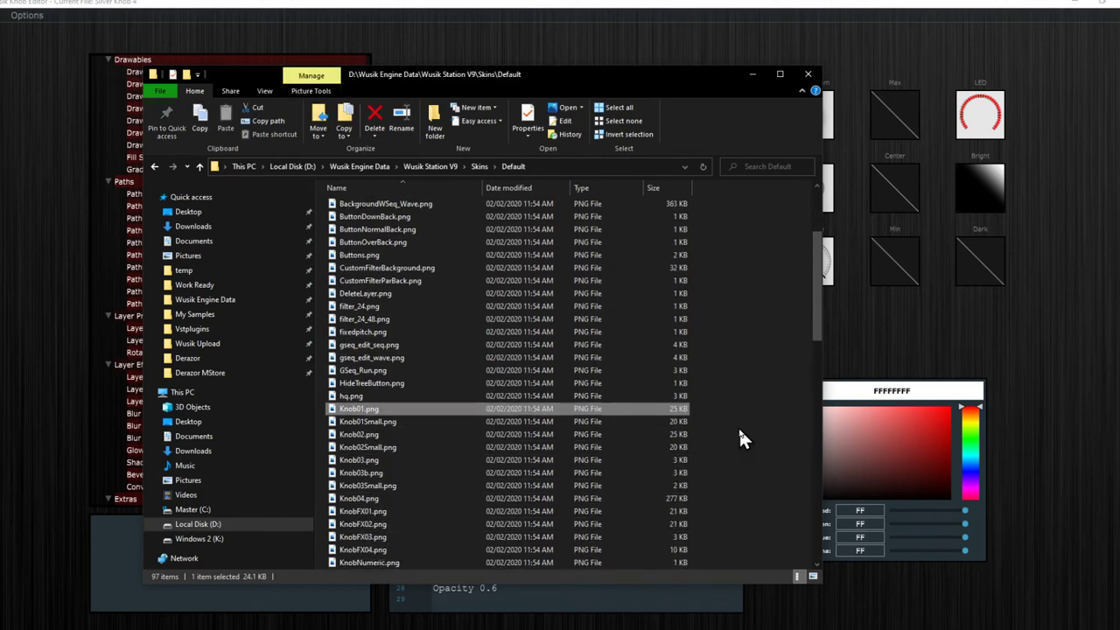
{"action": "key", "text": "h"}
{"action": "key", "text": "Return"}
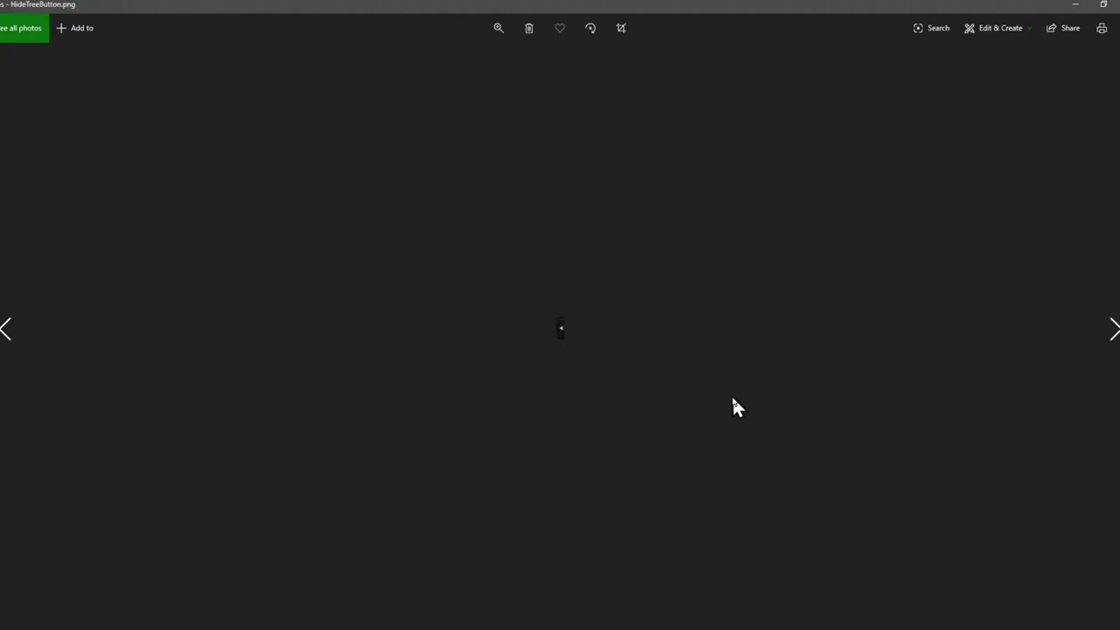
{"action": "key", "text": "Right"}
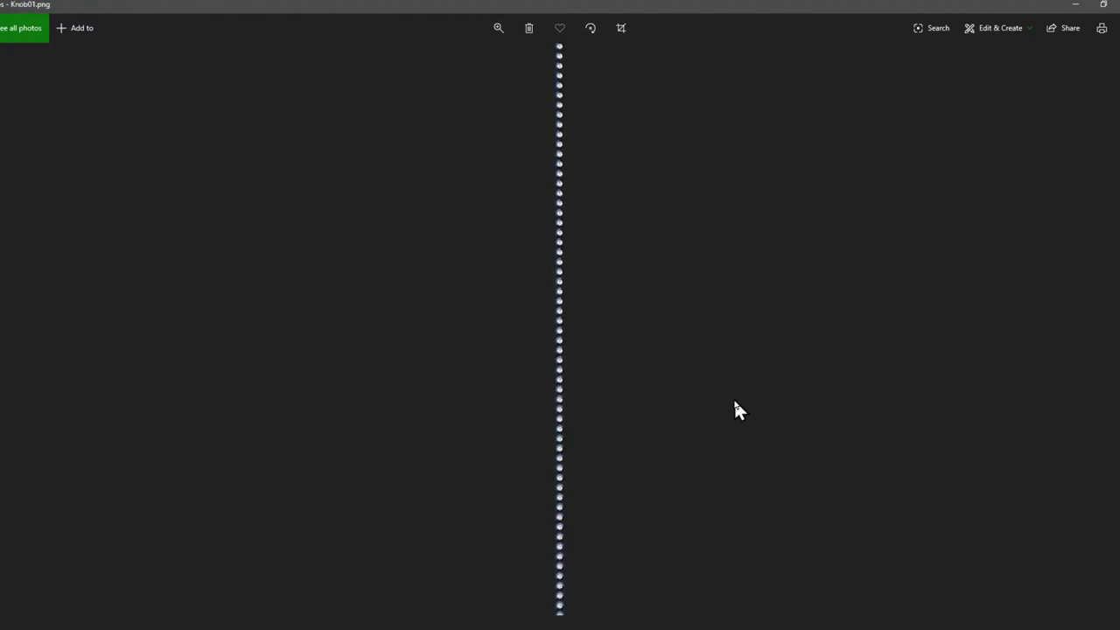
Zoom in on the Knob01.png frame strip, zoom back out, and close Photos.
{"action": "scroll", "coordinate": [734, 410], "scroll_direction": "up", "scroll_amount": 5}
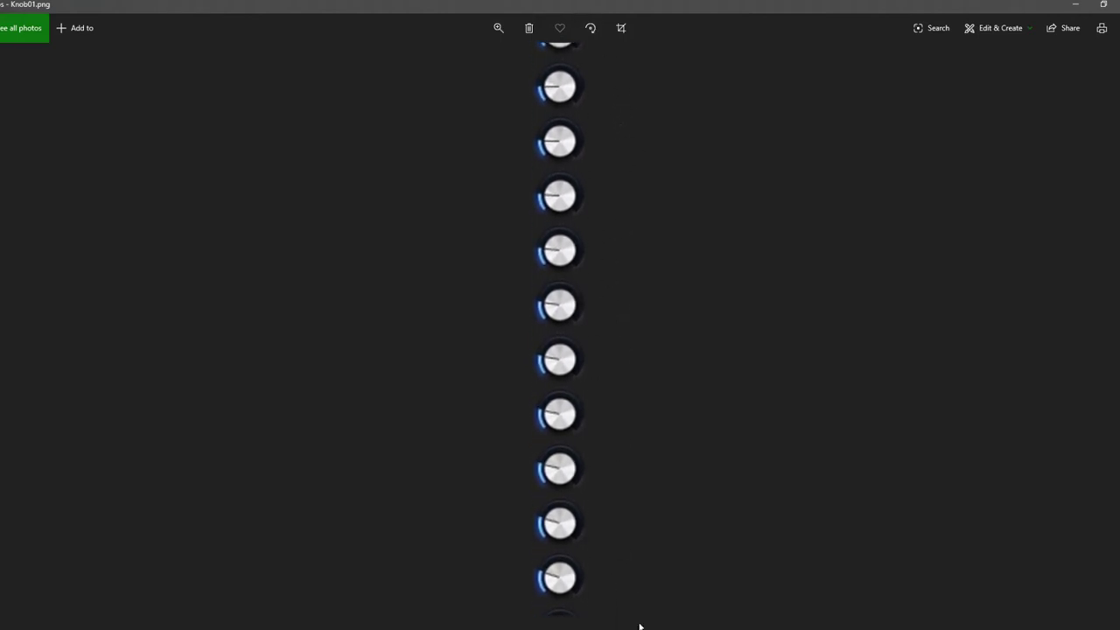
{"action": "key", "text": "alt+Tab"}
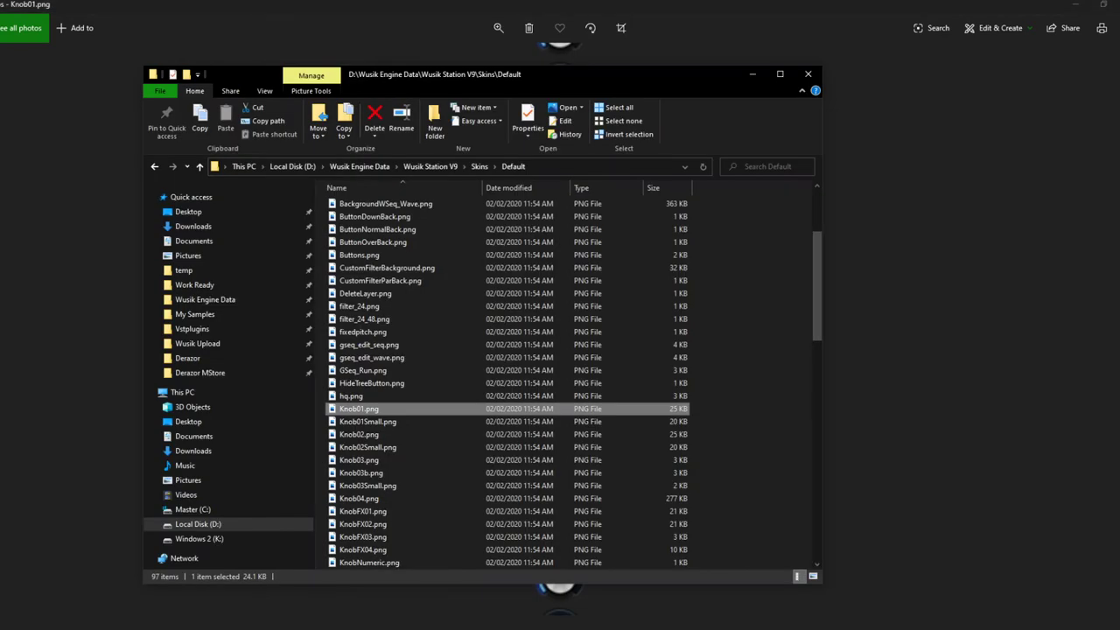
{"action": "left_click", "coordinate": [917, 280]}
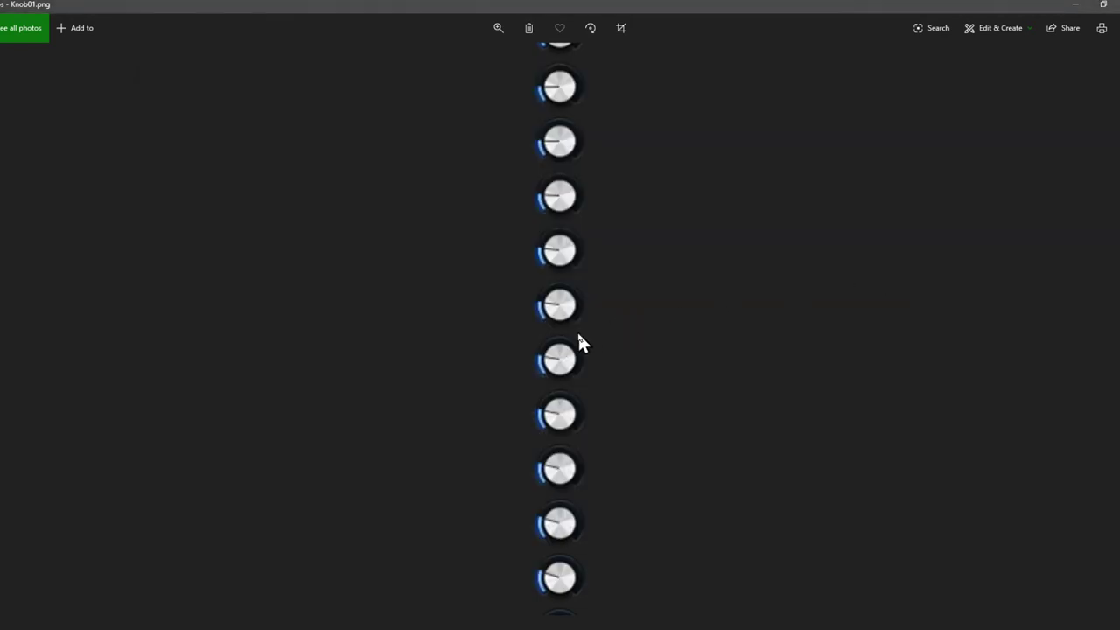
{"action": "scroll", "coordinate": [578, 334], "scroll_direction": "down", "scroll_amount": 6}
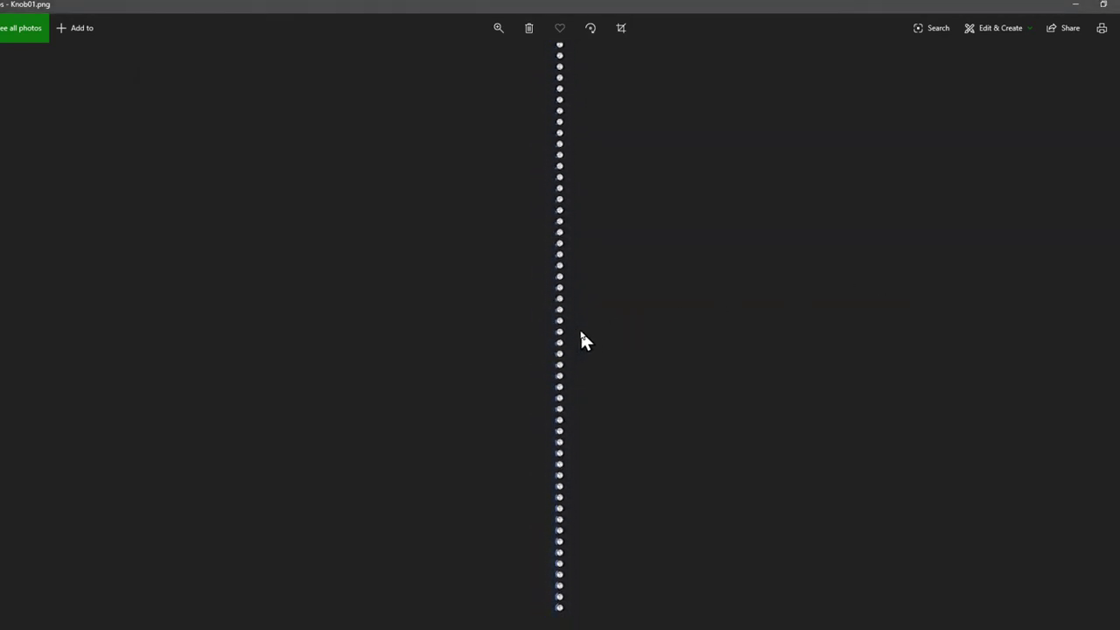
{"action": "scroll", "coordinate": [580, 329], "scroll_direction": "down", "scroll_amount": 3}
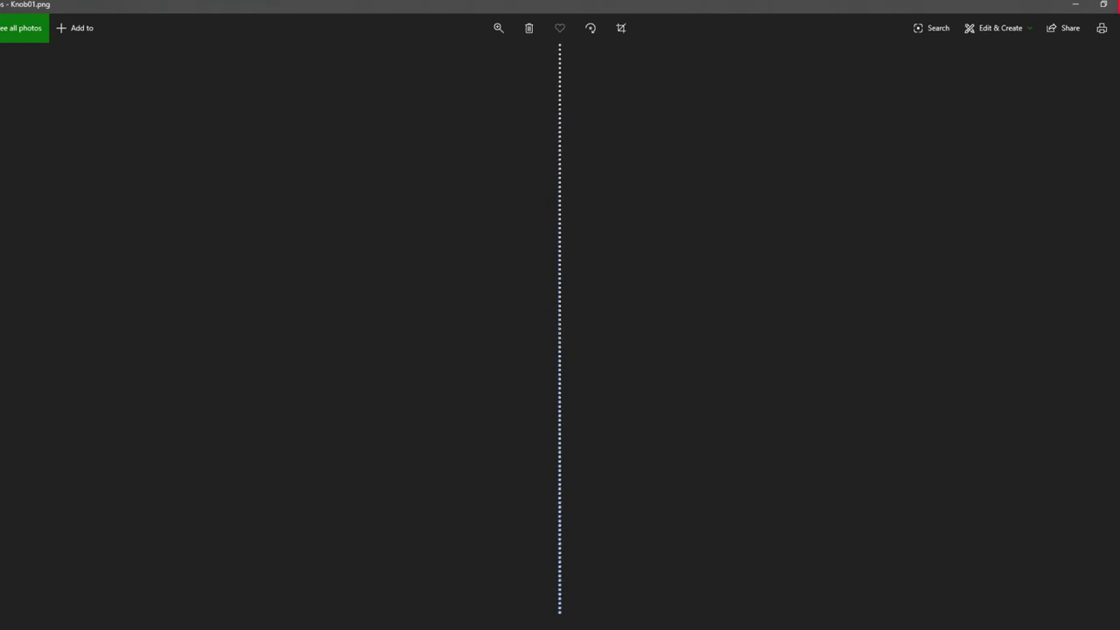
{"action": "left_click", "coordinate": [1117, 4]}
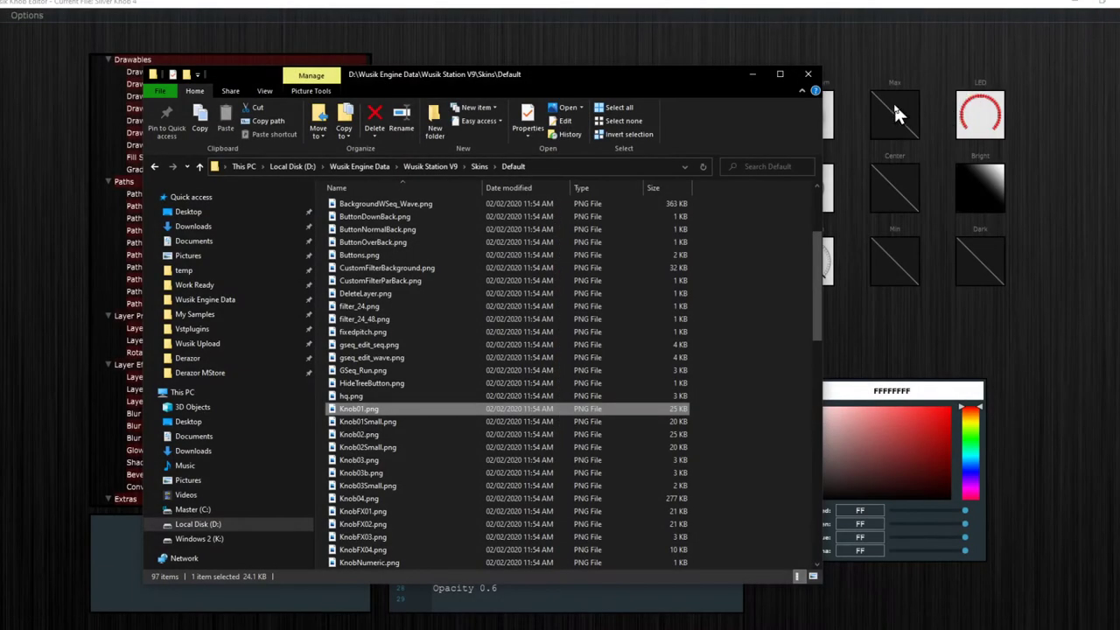
Close the File Explorer skins window to return to Silver Knob 4.
{"action": "left_click", "coordinate": [799, 77]}
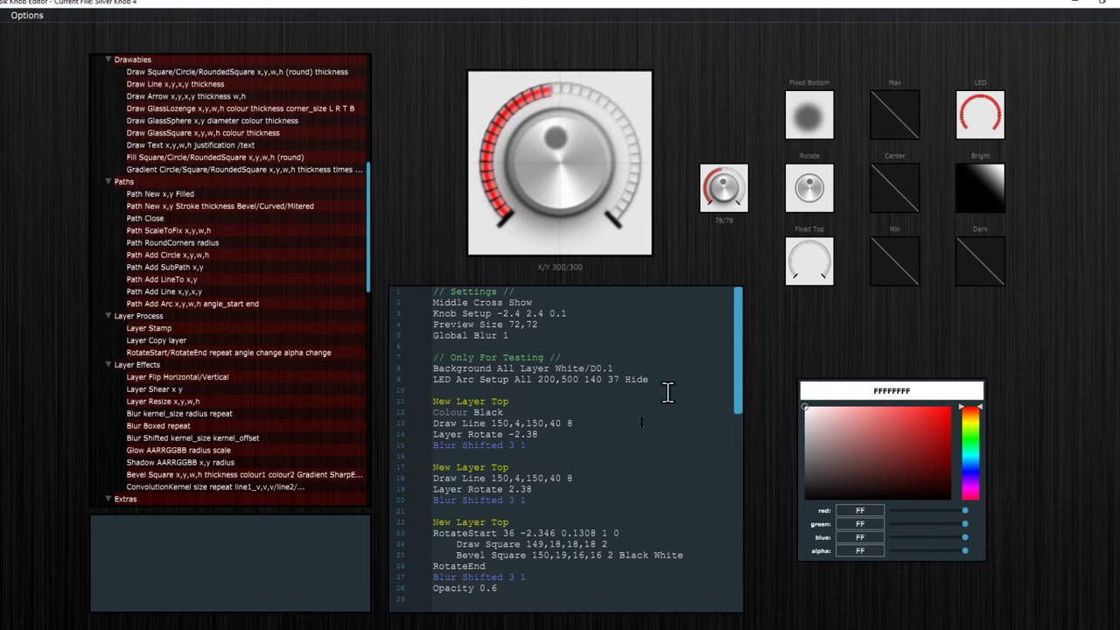
{"action": "scroll", "coordinate": [628, 429], "scroll_direction": "down", "scroll_amount": 5}
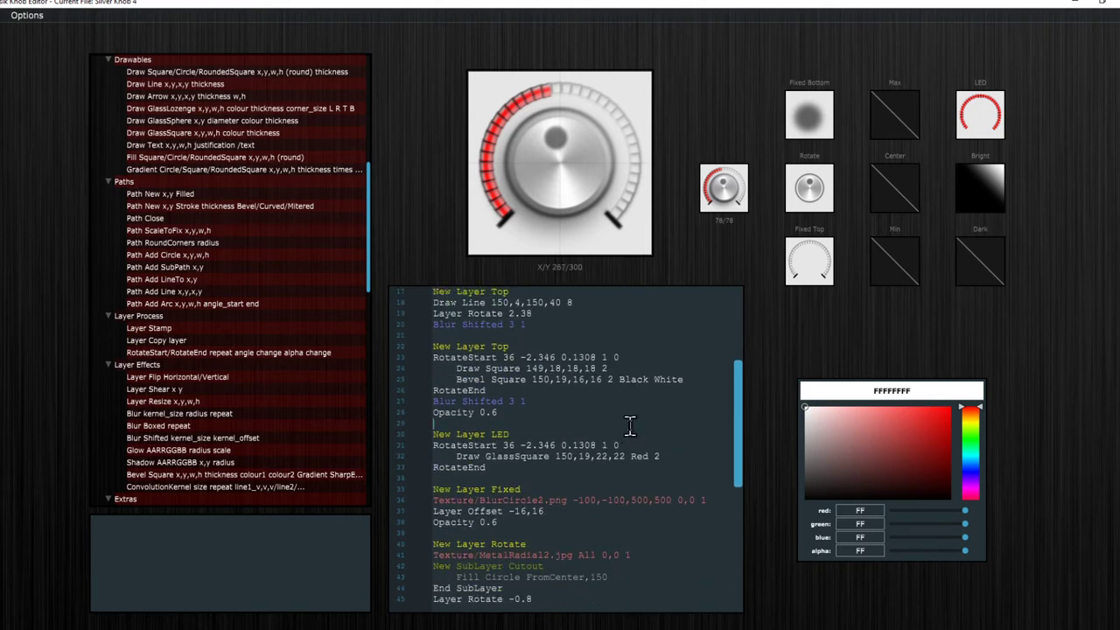
{"action": "scroll", "coordinate": [628, 426], "scroll_direction": "up", "scroll_amount": 5}
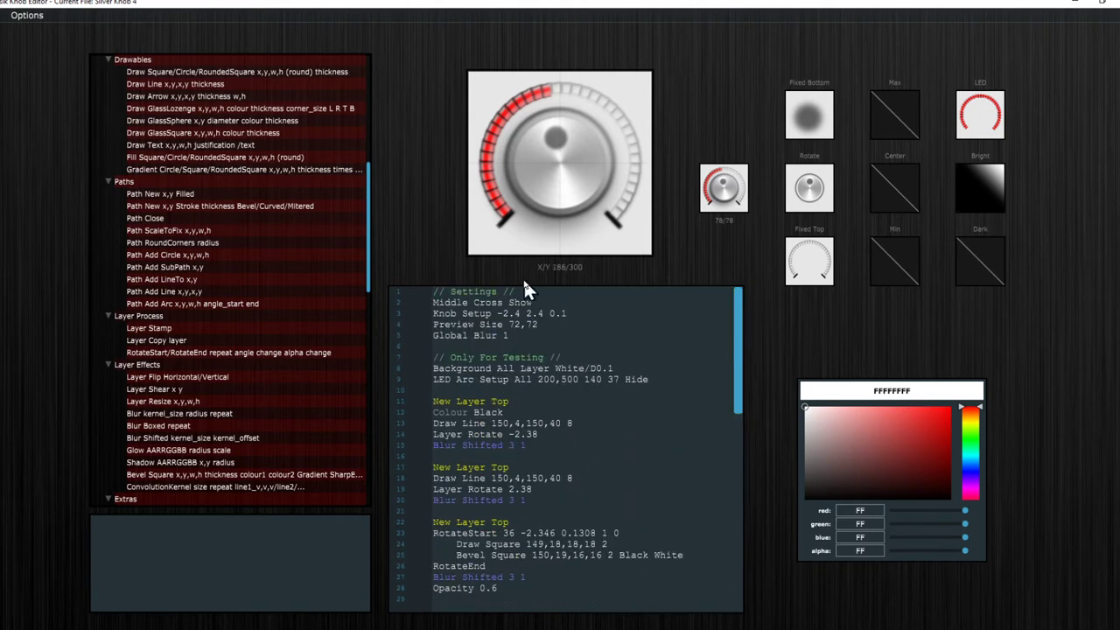
{"action": "scroll", "coordinate": [556, 394], "scroll_direction": "down", "scroll_amount": 1}
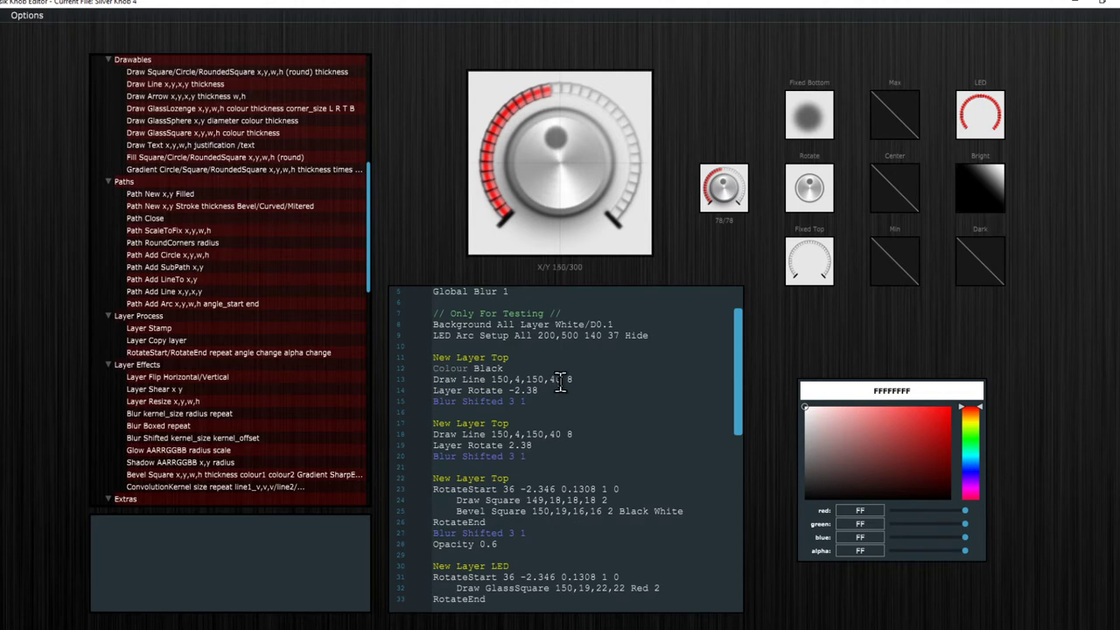
{"action": "triple_click", "coordinate": [605, 376]}
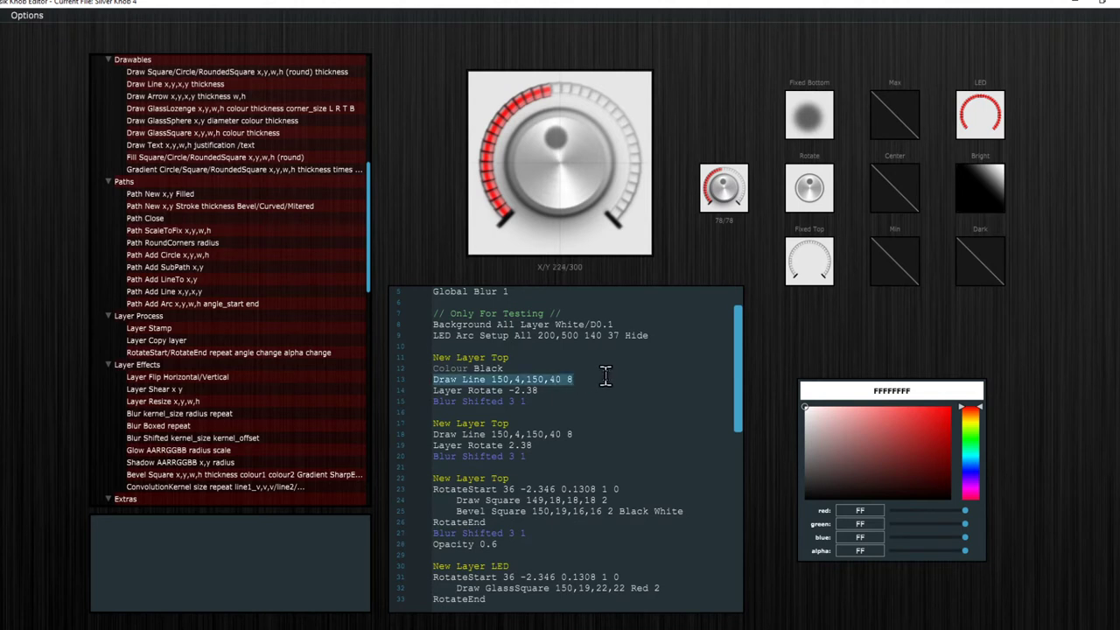
{"action": "triple_click", "coordinate": [610, 390]}
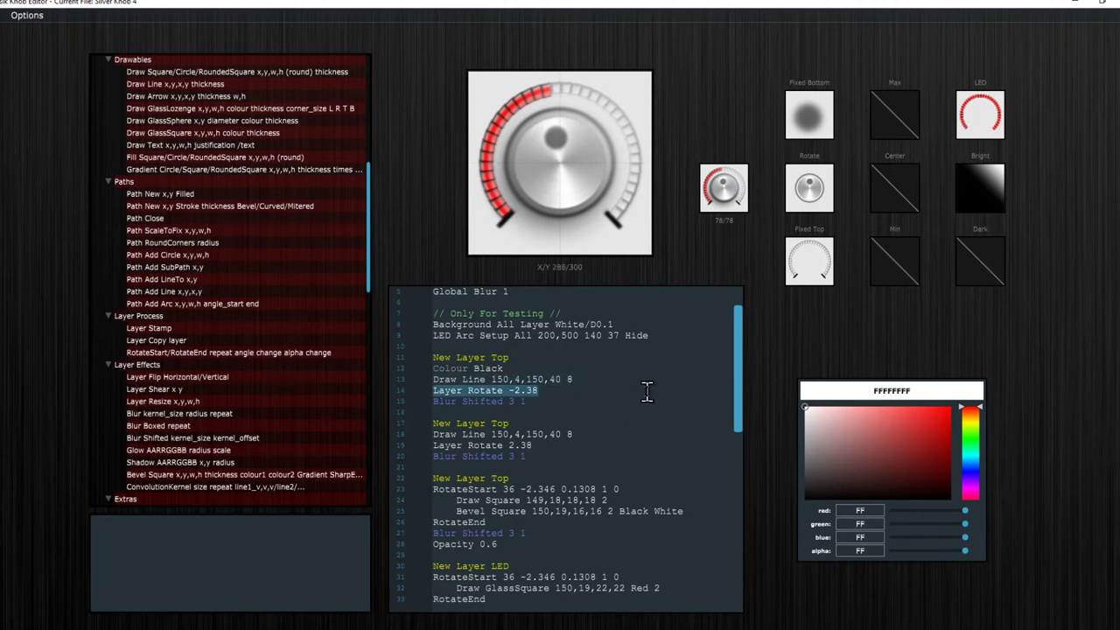
{"action": "left_click", "coordinate": [644, 391]}
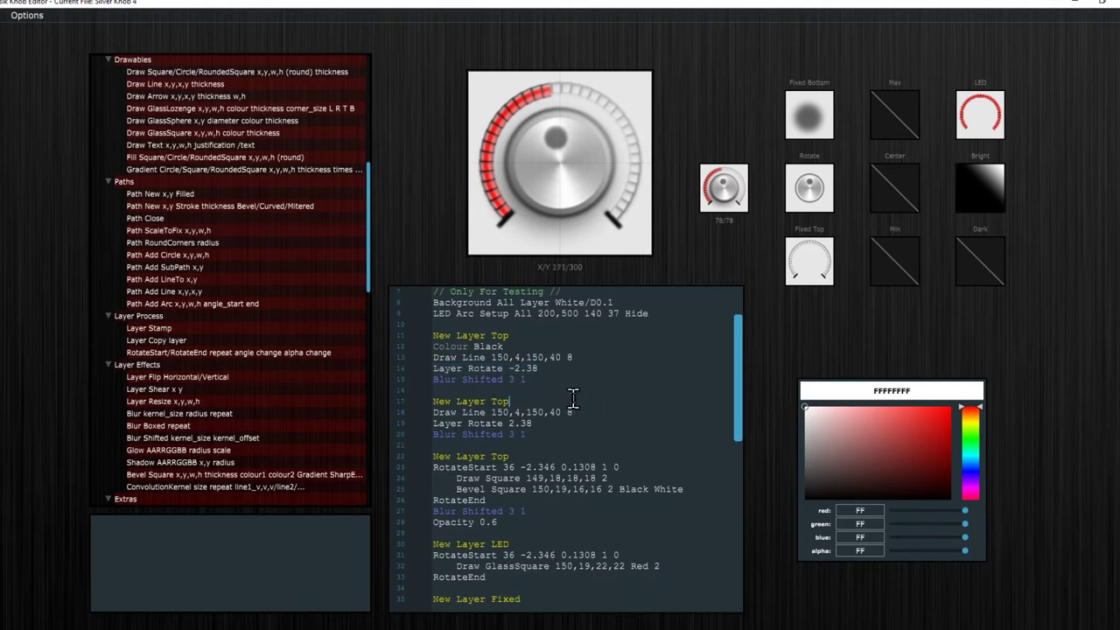
{"action": "scroll", "coordinate": [604, 399], "scroll_direction": "down", "scroll_amount": 1}
{"action": "key", "text": "shift+Down"}
{"action": "key", "text": "shift+Down"}
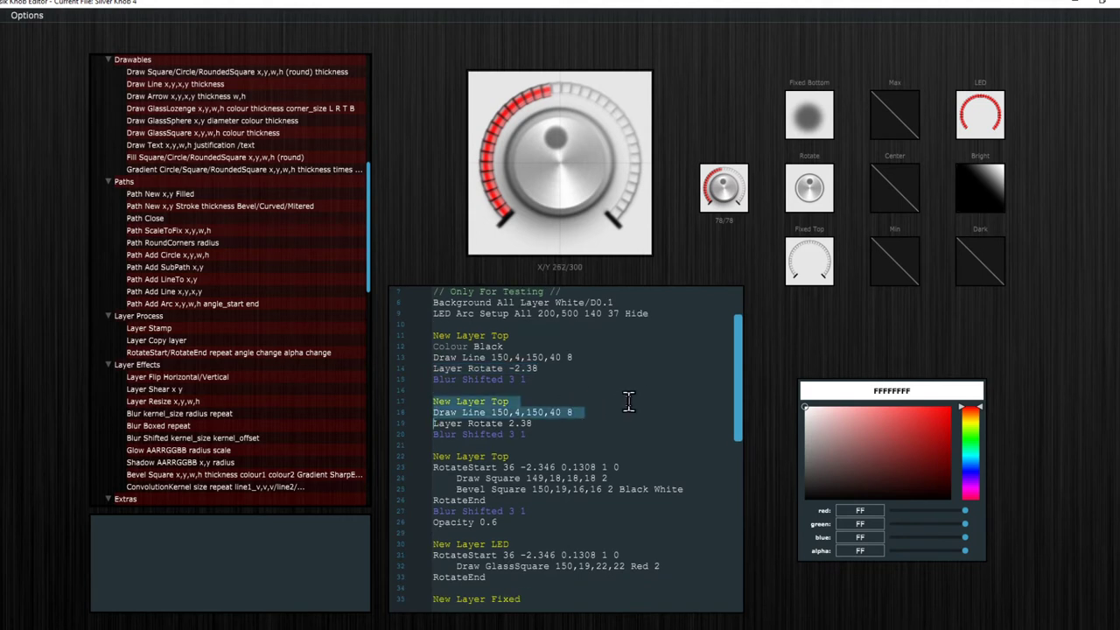
{"action": "key", "text": "shift+Down"}
{"action": "left_click", "coordinate": [629, 403]}
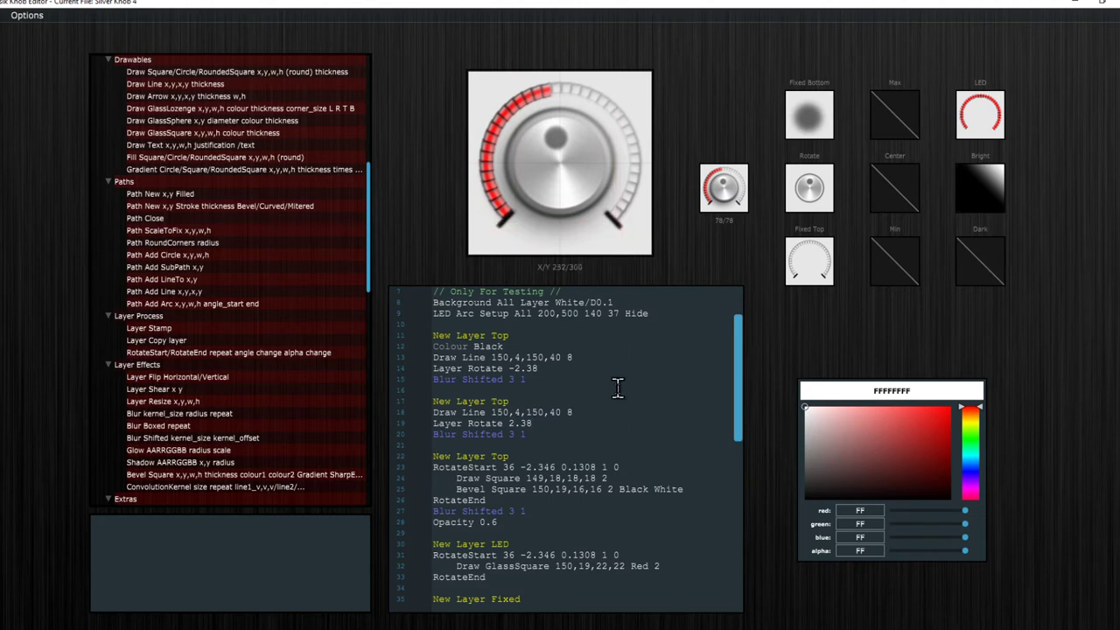
{"action": "scroll", "coordinate": [628, 426], "scroll_direction": "down", "scroll_amount": 4}
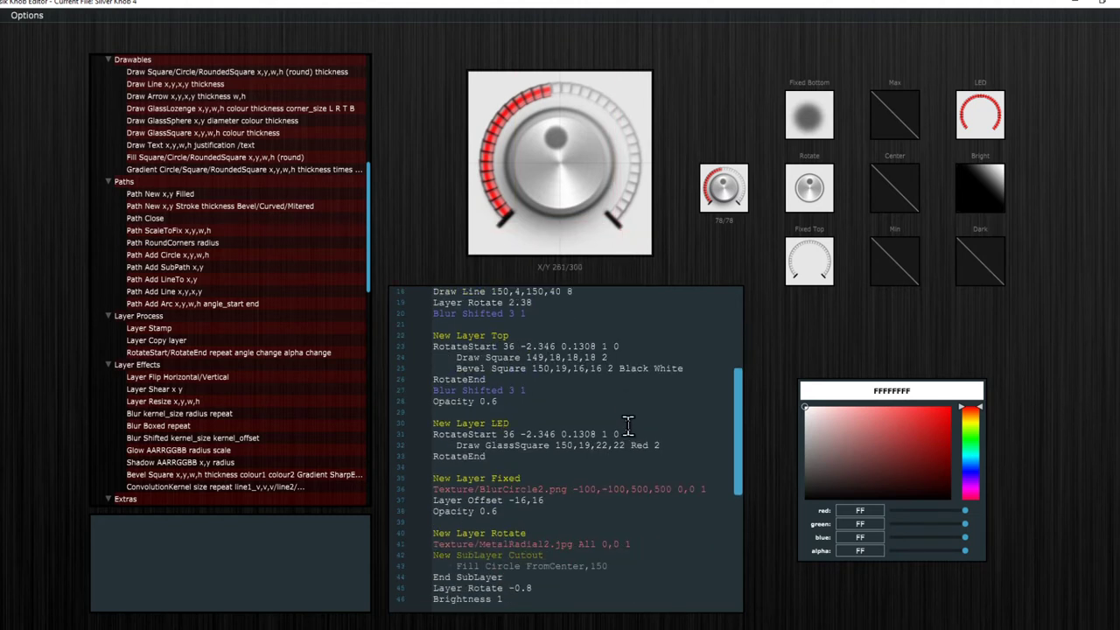
{"action": "scroll", "coordinate": [628, 425], "scroll_direction": "up", "scroll_amount": 1}
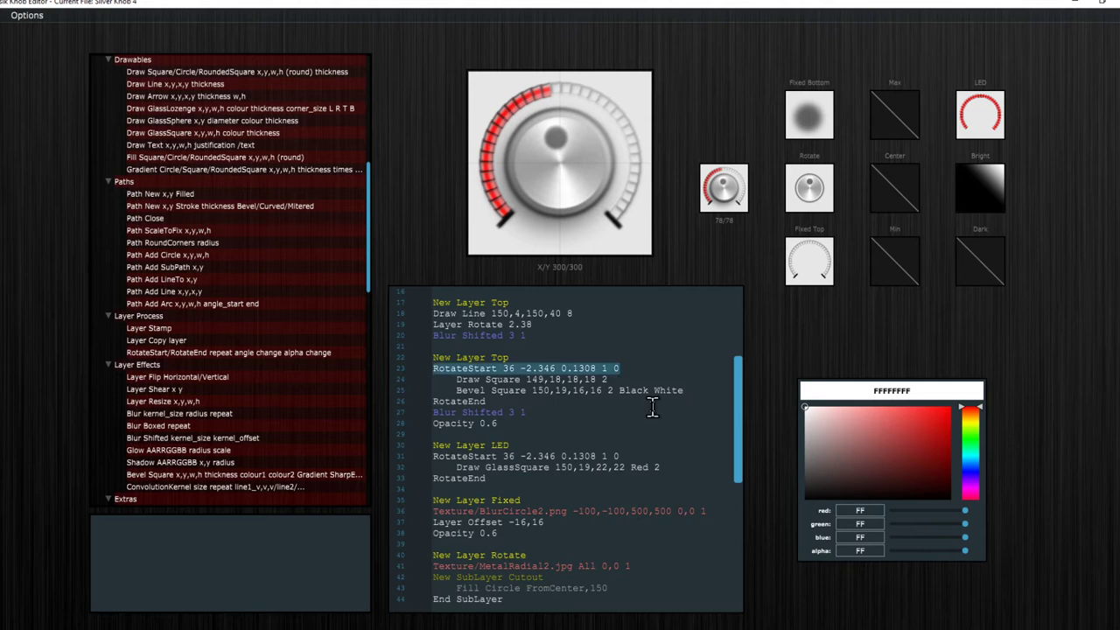
{"action": "key", "text": "Down"}
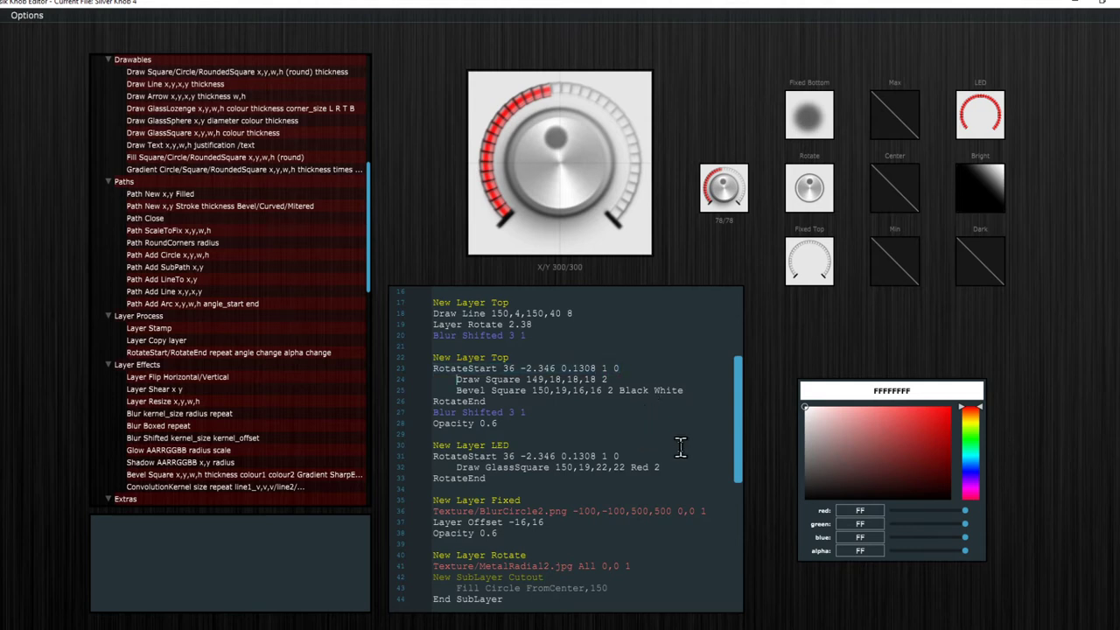
{"action": "key", "text": "shift+Down"}
{"action": "key", "text": "shift+Down"}
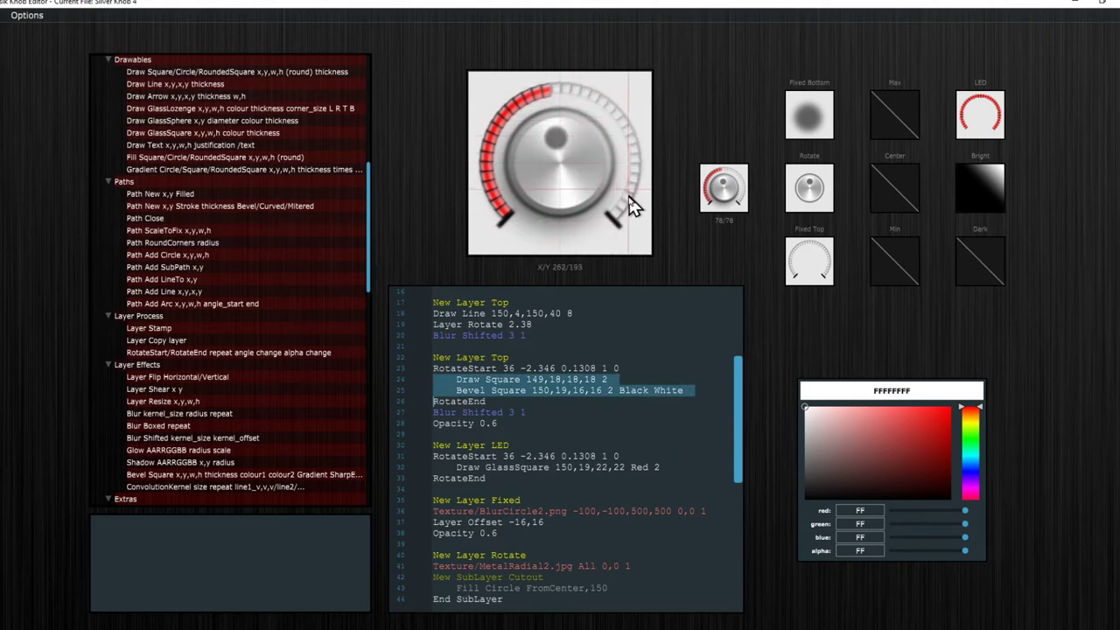
{"action": "key", "text": "Down"}
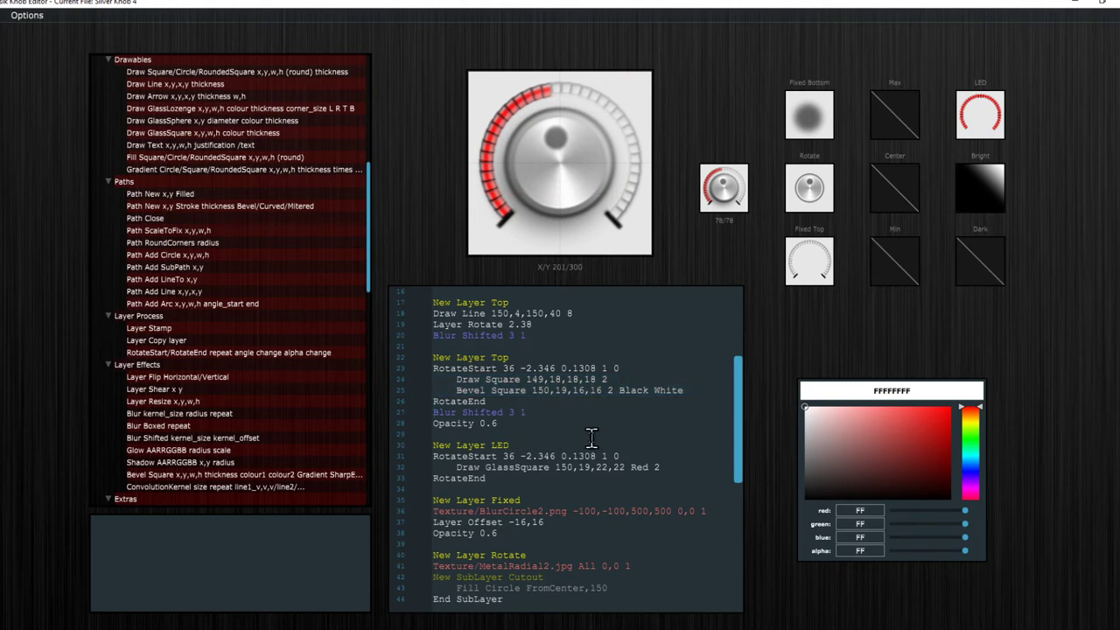
{"action": "key", "text": "shift+End"}
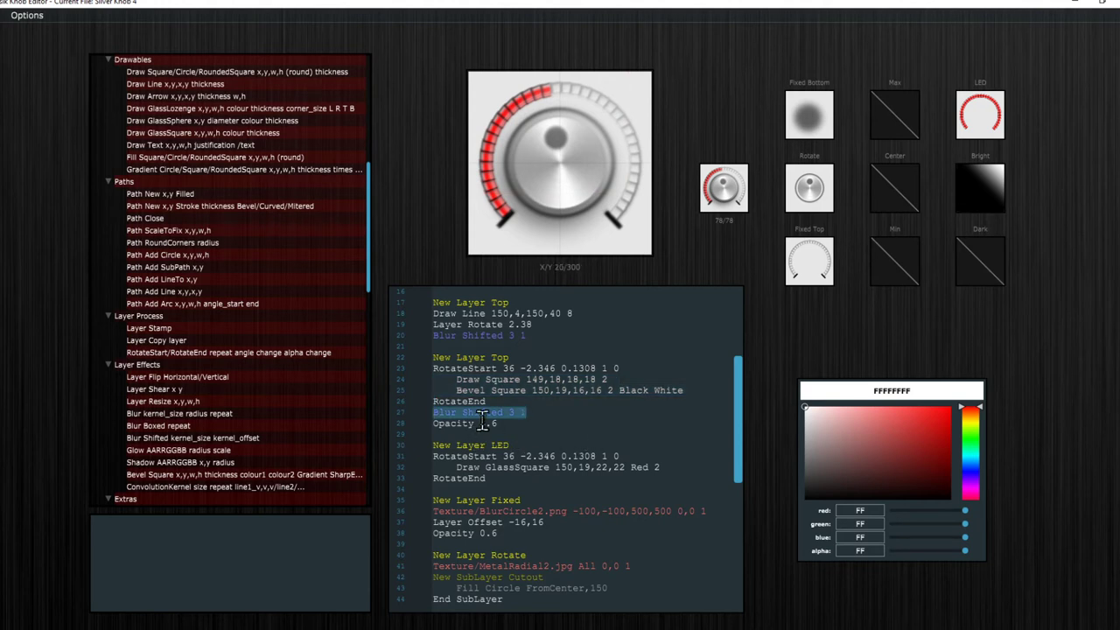
{"action": "left_click", "coordinate": [522, 419]}
{"action": "scroll", "coordinate": [594, 439], "scroll_direction": "down", "scroll_amount": 5}
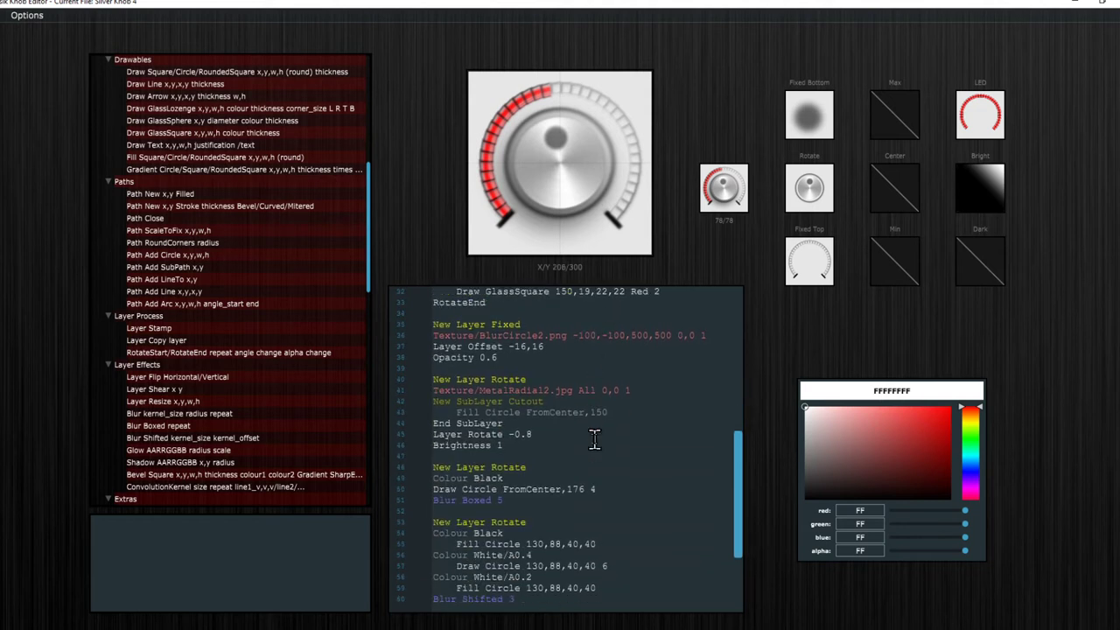
{"action": "scroll", "coordinate": [594, 439], "scroll_direction": "down", "scroll_amount": 3}
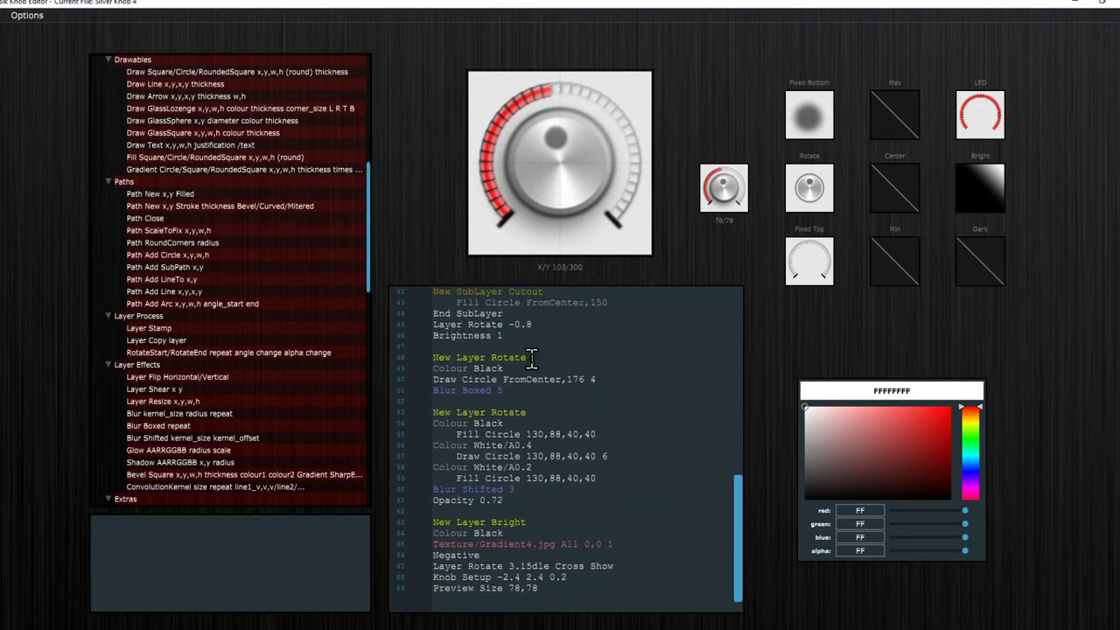
{"action": "left_click", "coordinate": [552, 413]}
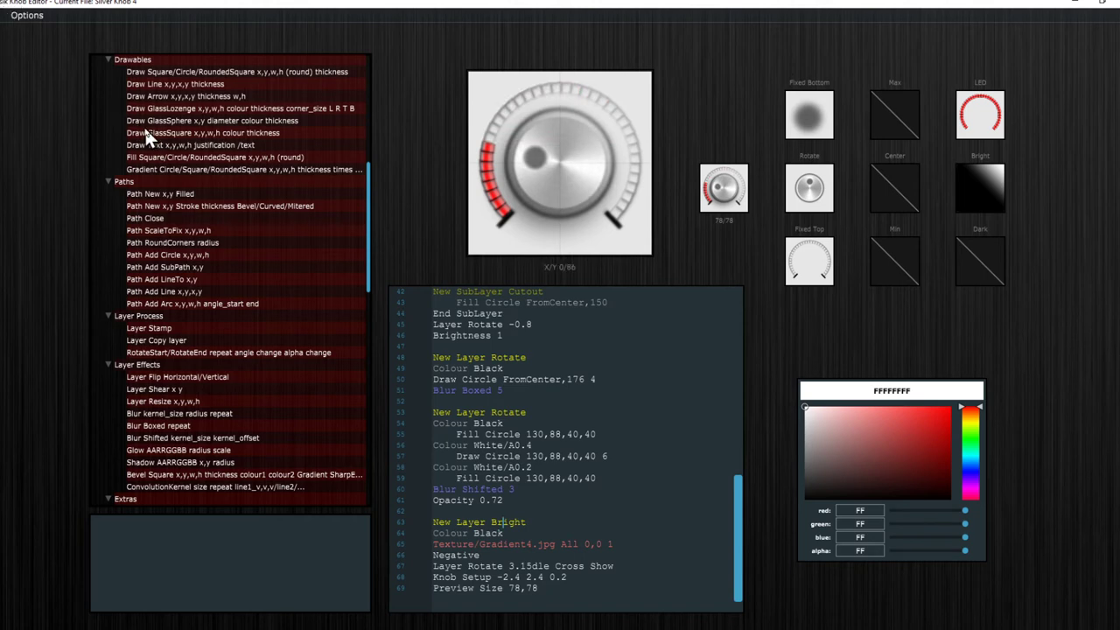
Load Silver Knob 3 Pan.wknob with Ctrl+O from the knob file list.
{"action": "key", "text": "ctrl+o"}
{"action": "scroll", "coordinate": [613, 341], "scroll_direction": "down", "scroll_amount": 5}
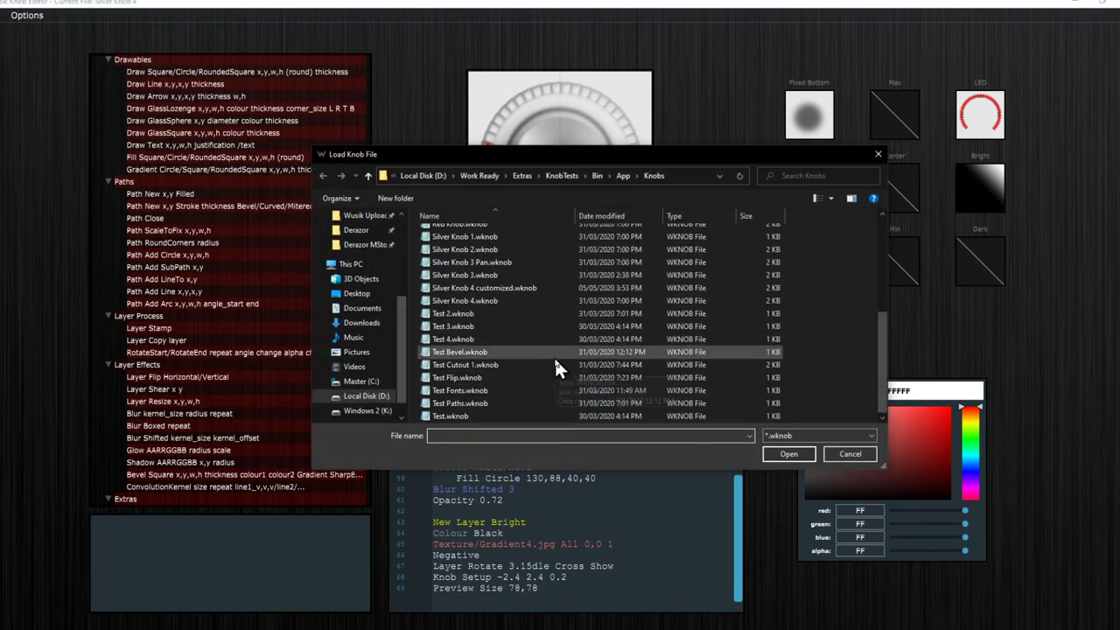
{"action": "double_click", "coordinate": [517, 262]}
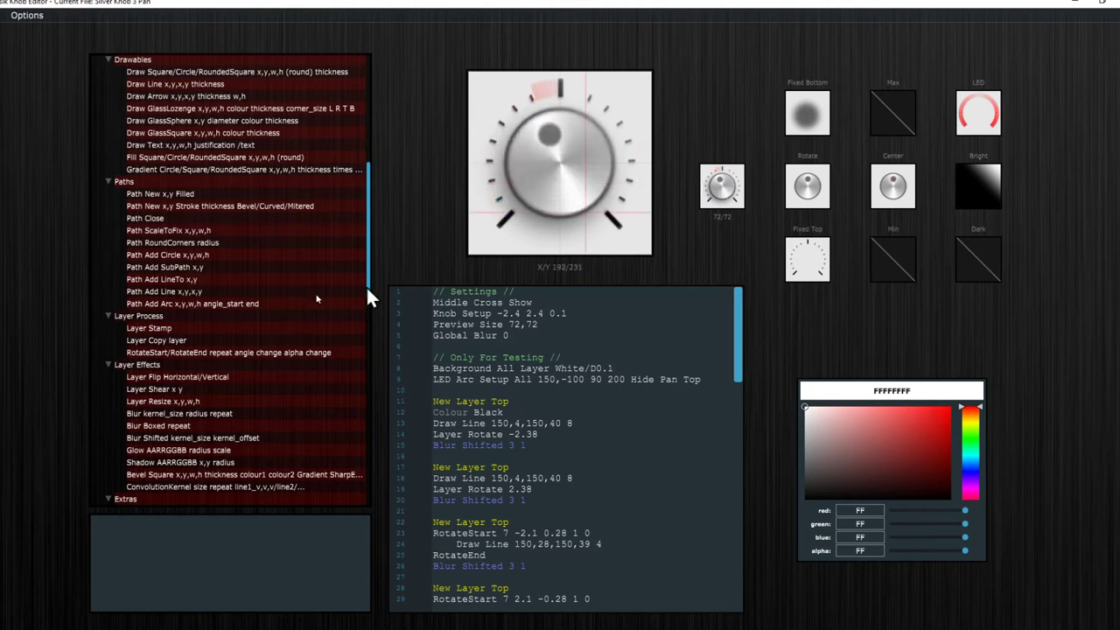
{"action": "left_click", "coordinate": [27, 15]}
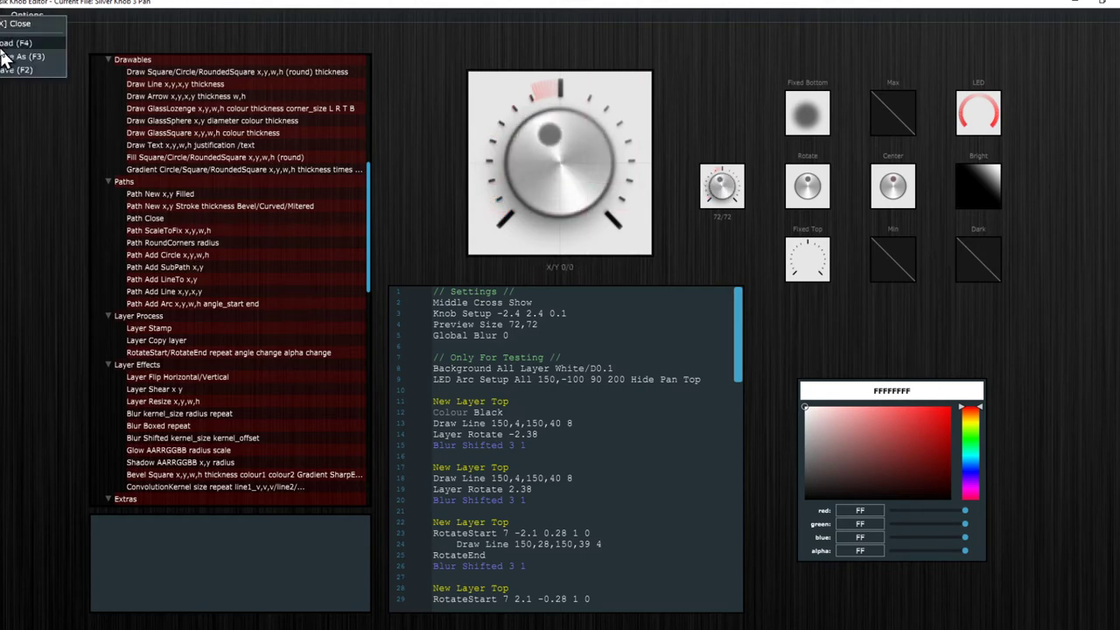
Load OnOff Button 1.wknob, toggle its preview between ON and OFF, then reopen Load Knob File.
{"action": "left_click", "coordinate": [26, 23]}
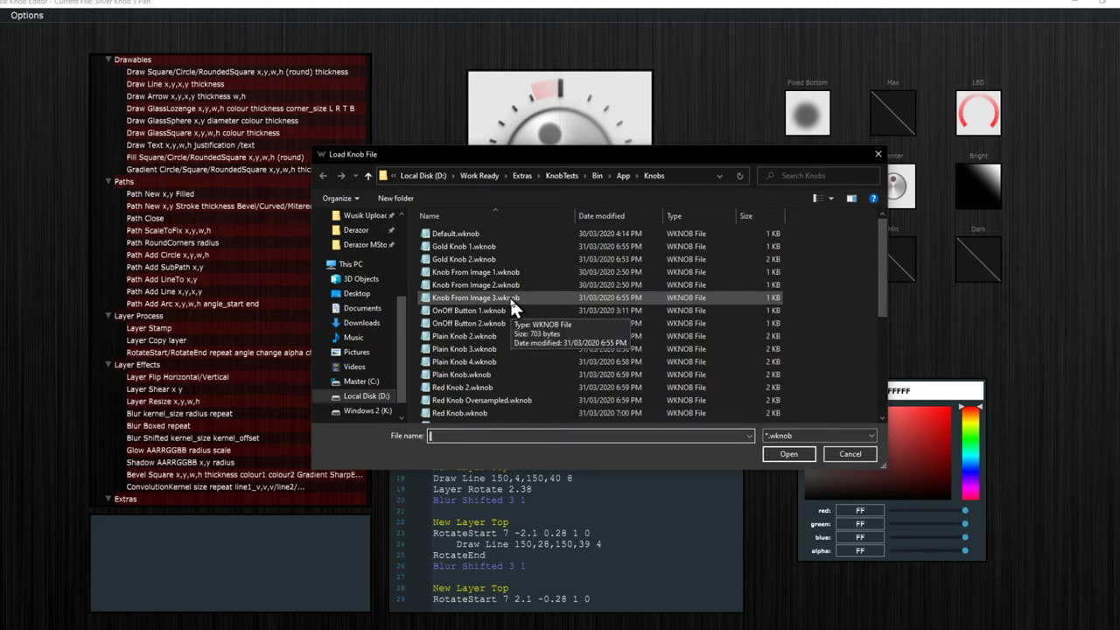
{"action": "double_click", "coordinate": [516, 311]}
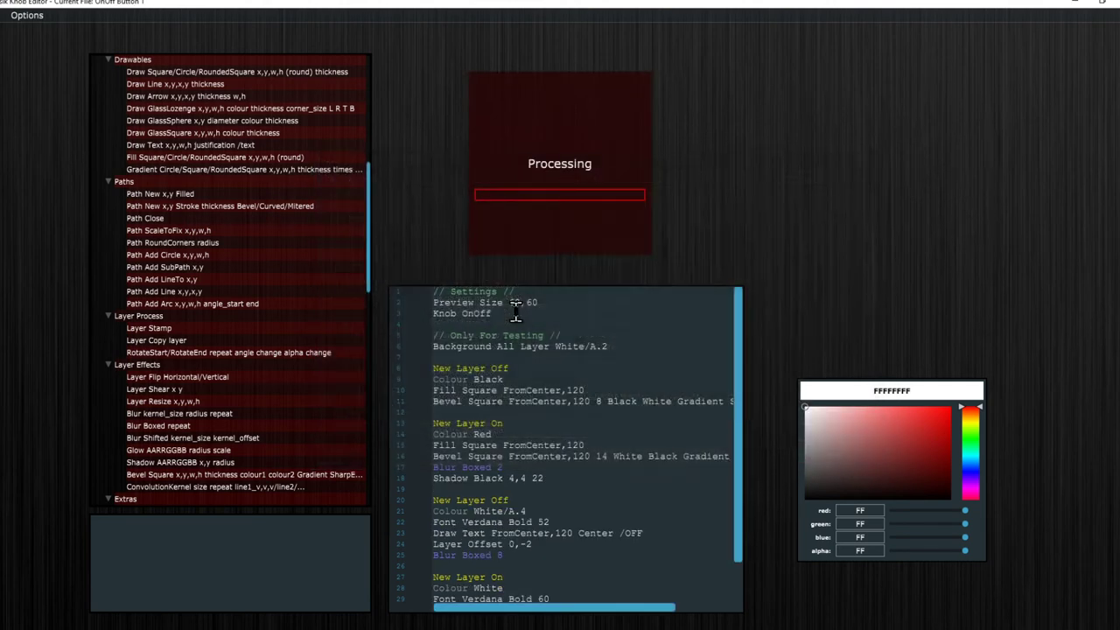
{"action": "left_click", "coordinate": [722, 184]}
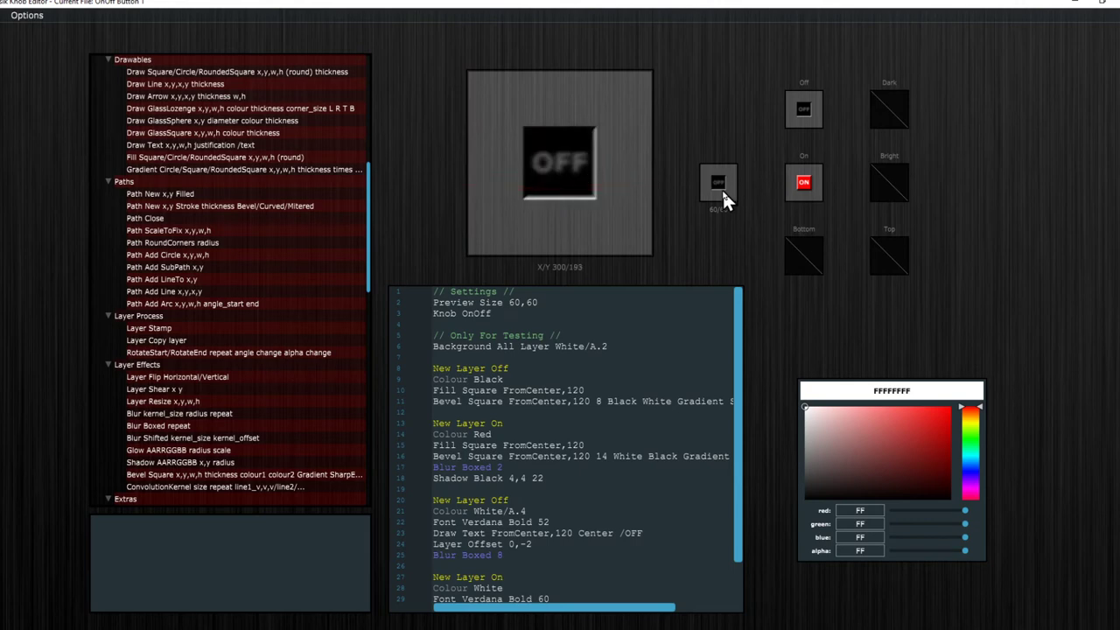
{"action": "left_click", "coordinate": [722, 189]}
{"action": "left_click", "coordinate": [722, 189]}
{"action": "left_click", "coordinate": [722, 189]}
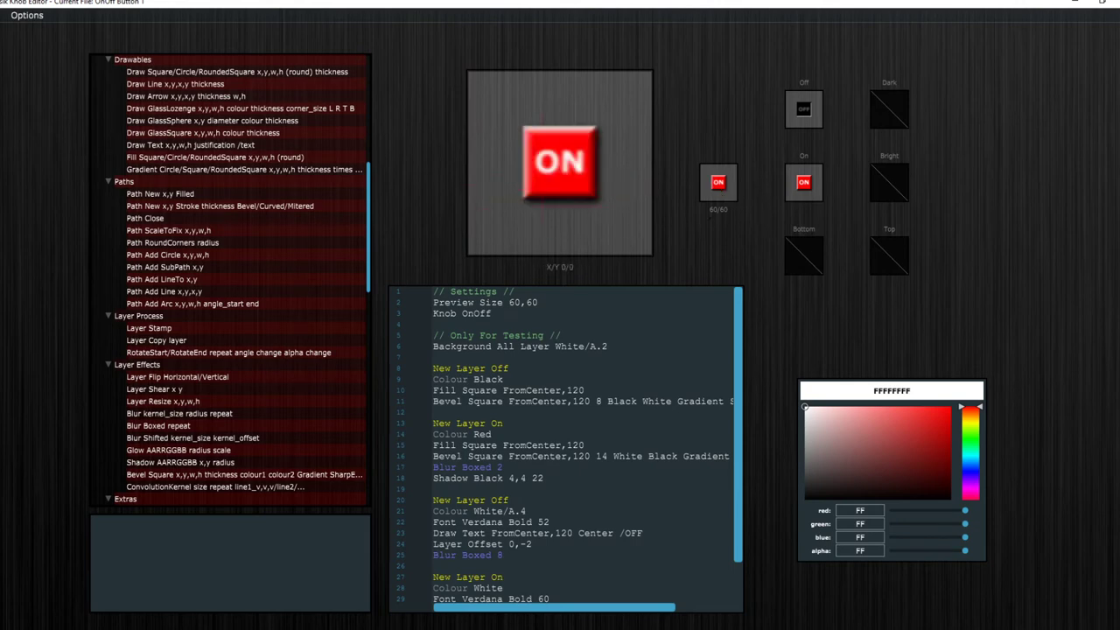
{"action": "key", "text": "ctrl+o"}
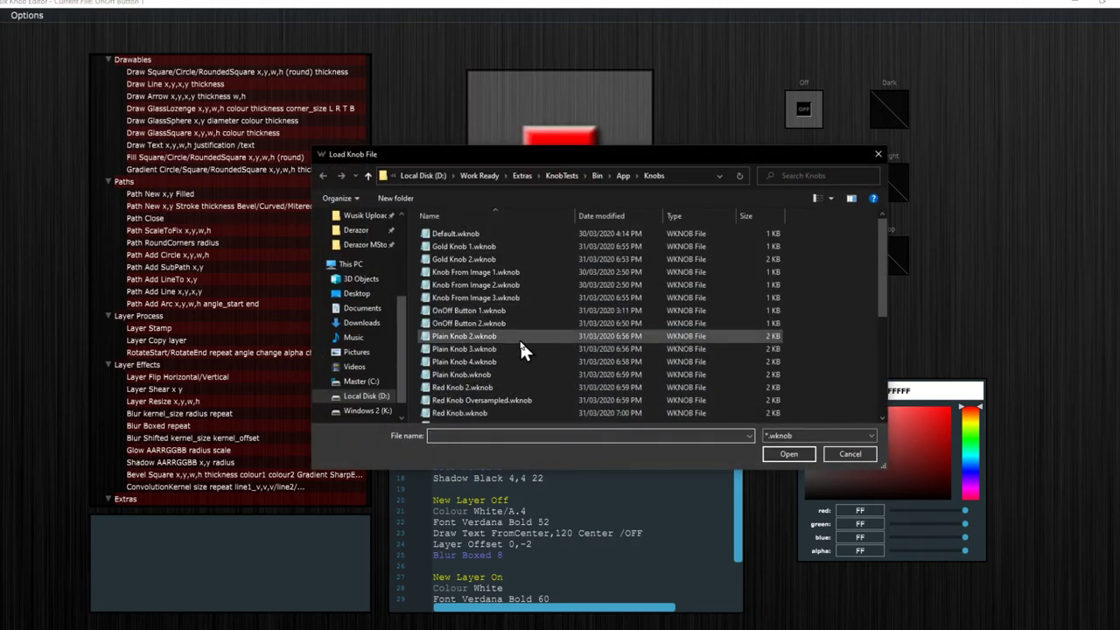
Load OnOff Button 2 and toggle its red glass-sphere button preview off and back on.
{"action": "double_click", "coordinate": [512, 321]}
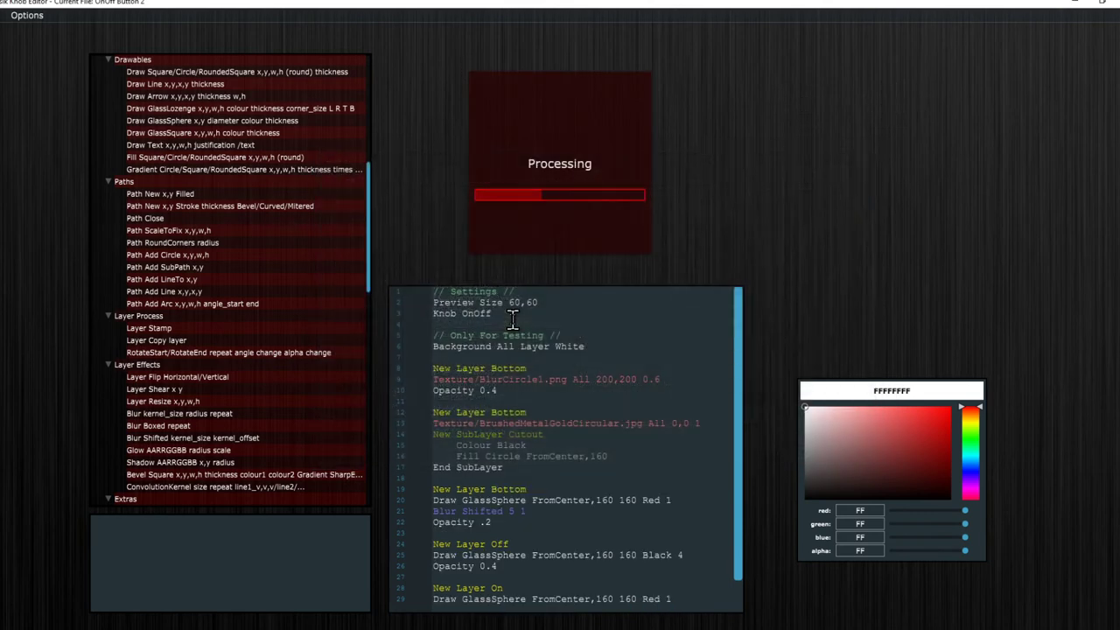
{"action": "left_click", "coordinate": [720, 203]}
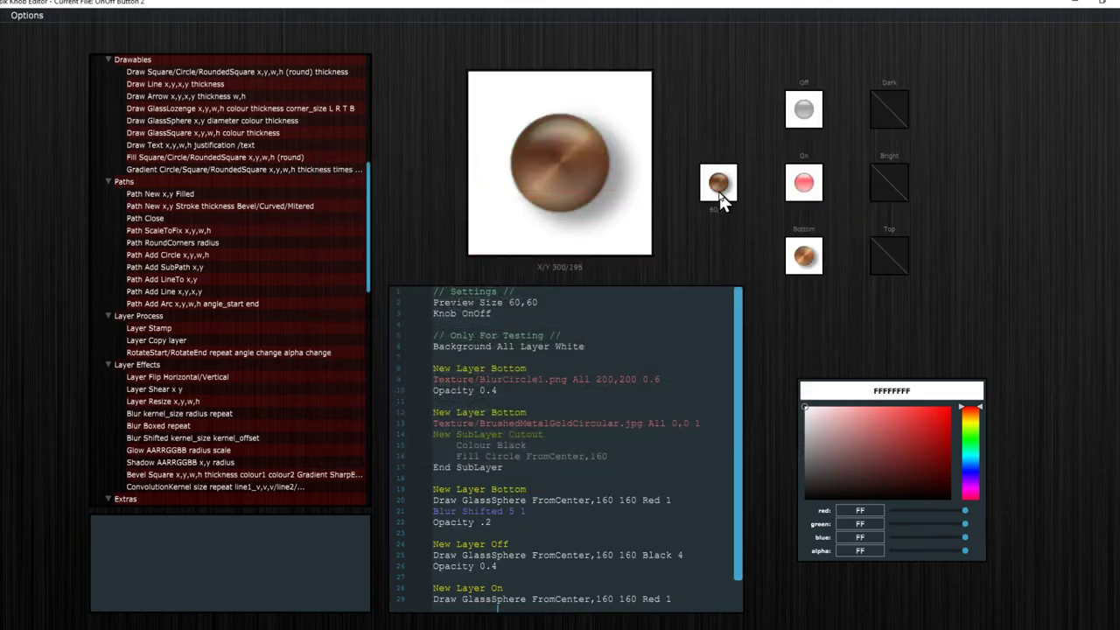
{"action": "left_click", "coordinate": [720, 203]}
{"action": "scroll", "coordinate": [697, 378], "scroll_direction": "down", "scroll_amount": 1}
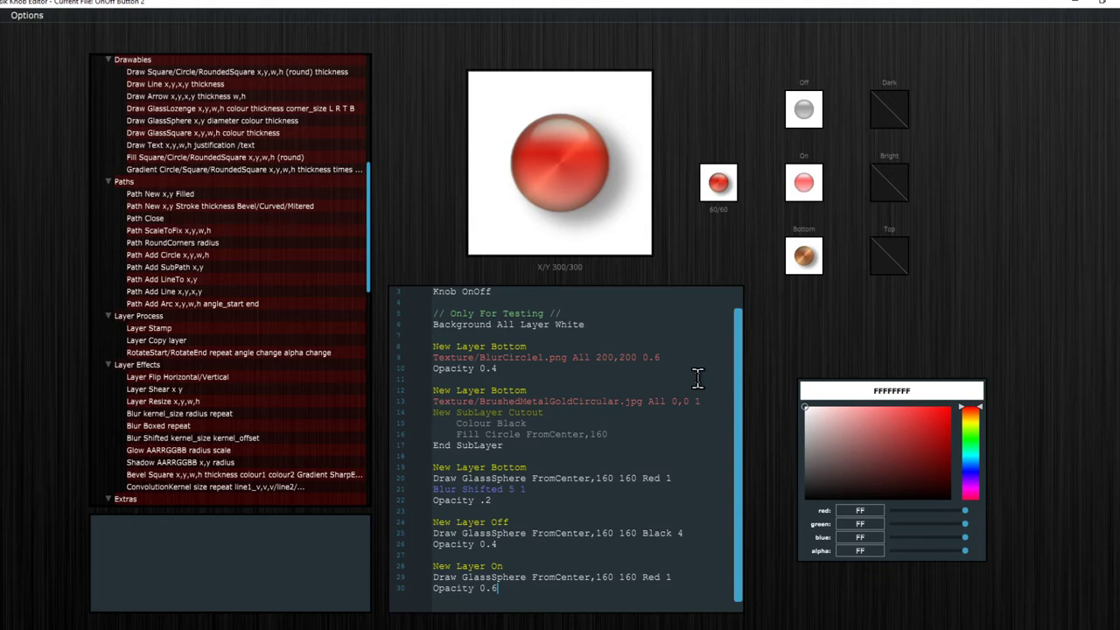
{"action": "scroll", "coordinate": [697, 378], "scroll_direction": "up", "scroll_amount": 1}
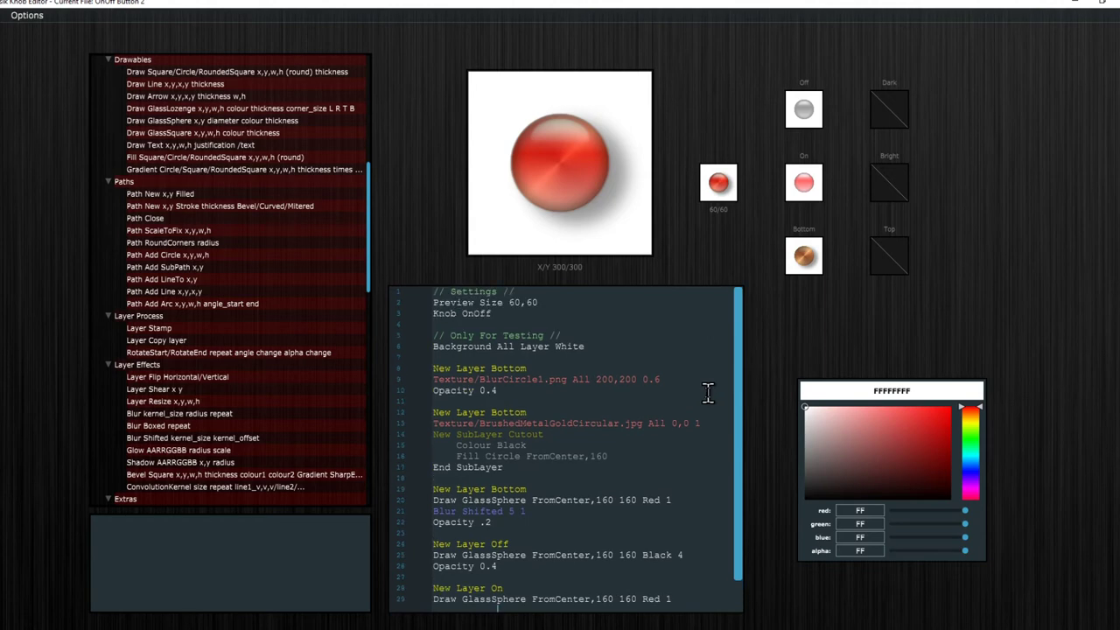
Bring up the Load Knob File list, close it without loading, then bring it up again.
{"action": "key", "text": "ctrl+o"}
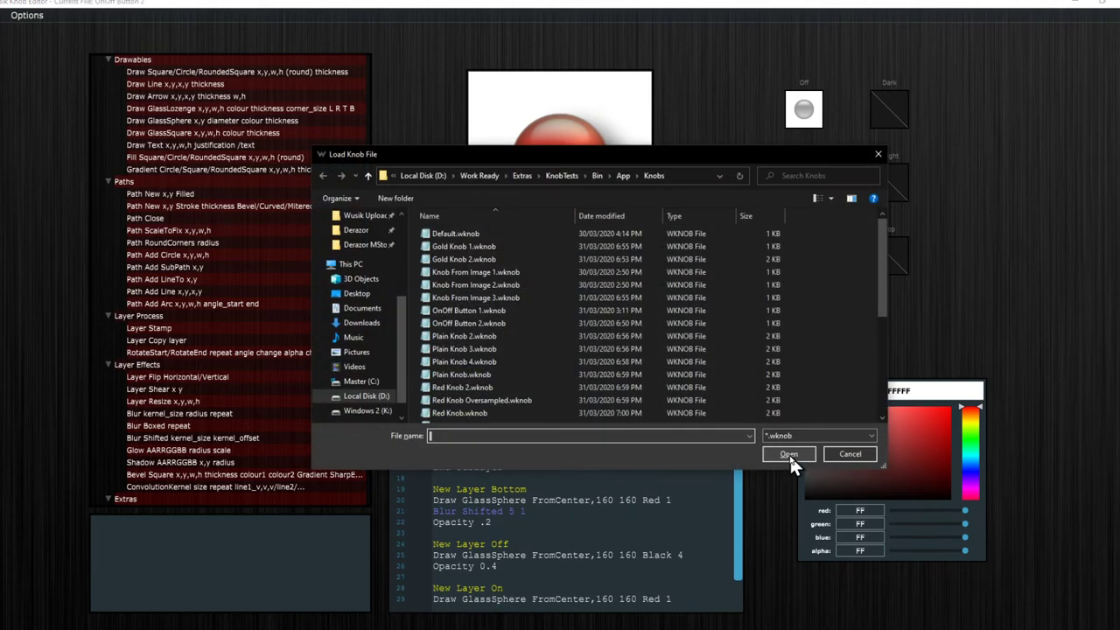
{"action": "left_click", "coordinate": [848, 454]}
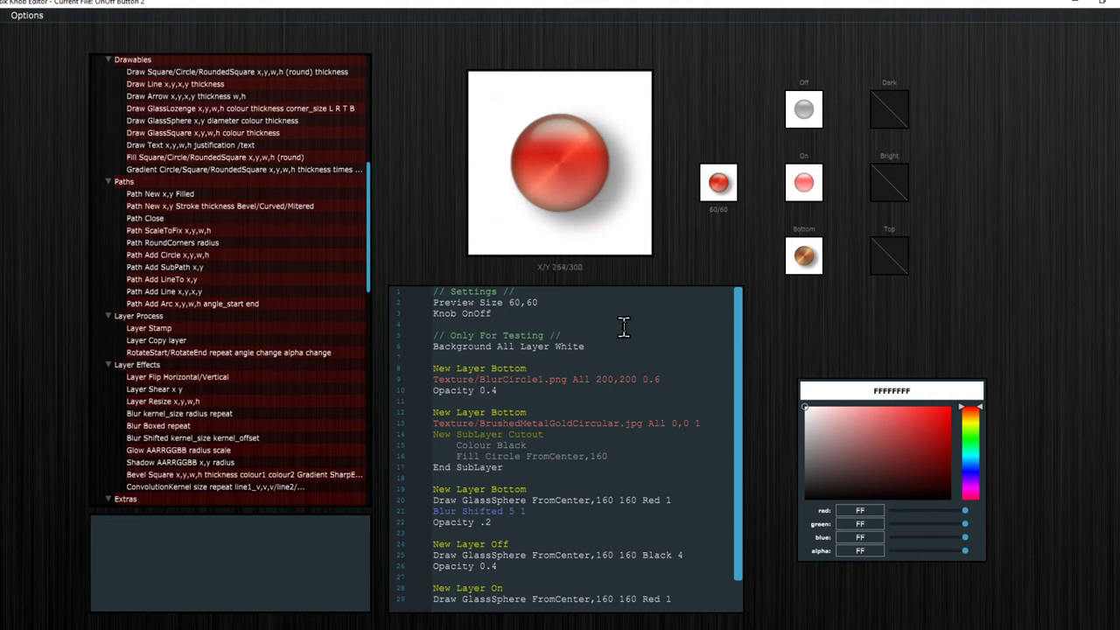
{"action": "scroll", "coordinate": [636, 401], "scroll_direction": "down", "scroll_amount": 1}
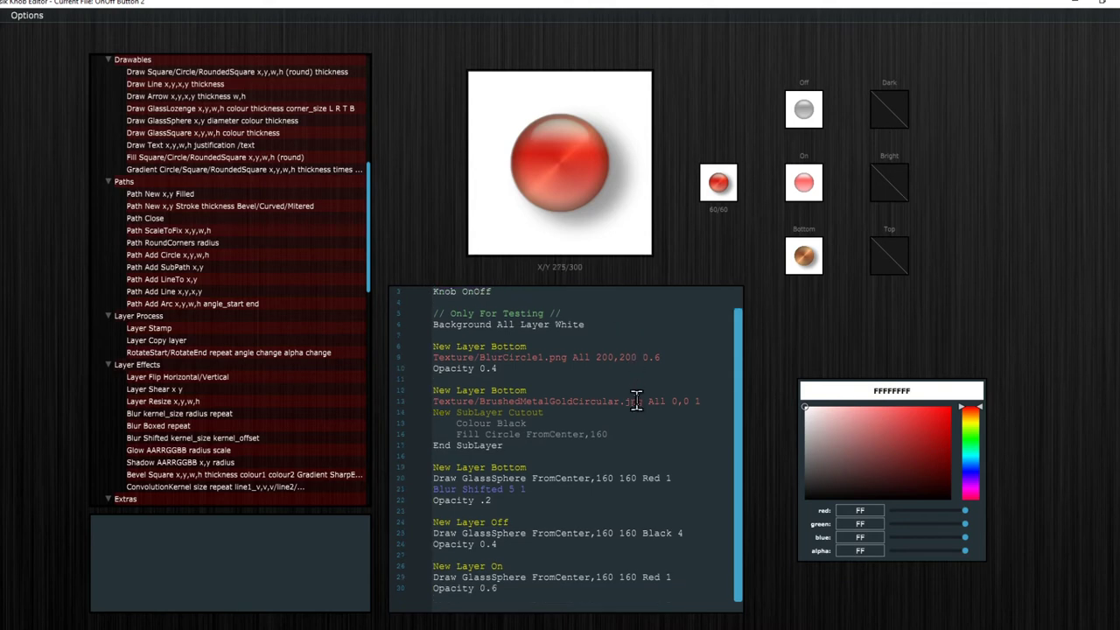
{"action": "key", "text": "ctrl+o"}
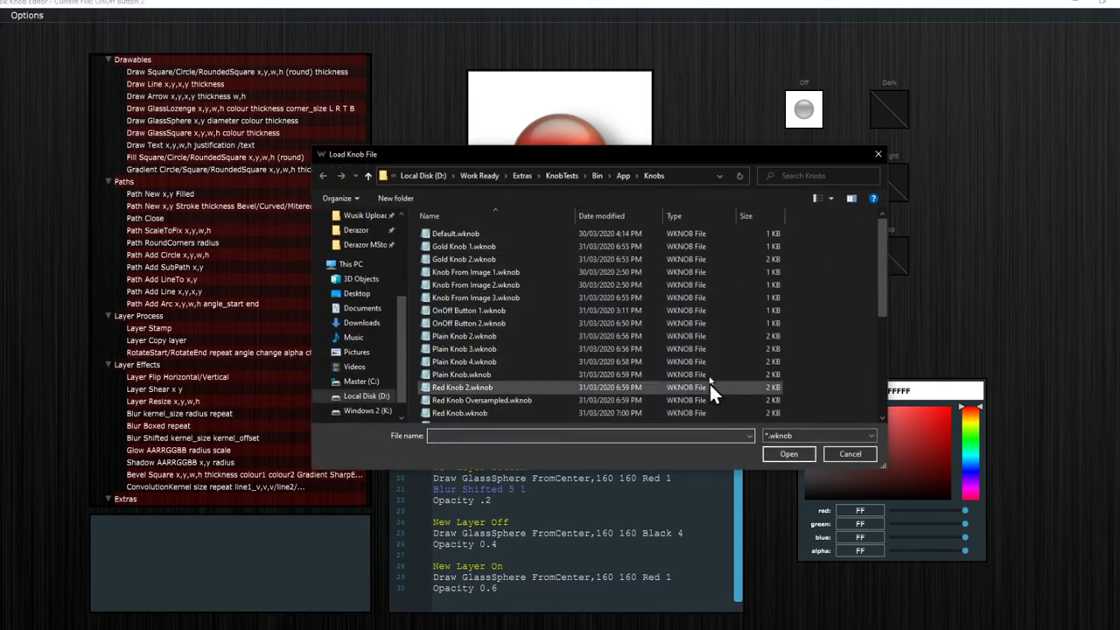
Load Plain Knob.wknob, scroll to the end of its script, and reopen the knob file list.
{"action": "left_click", "coordinate": [557, 378]}
{"action": "double_click", "coordinate": [556, 378]}
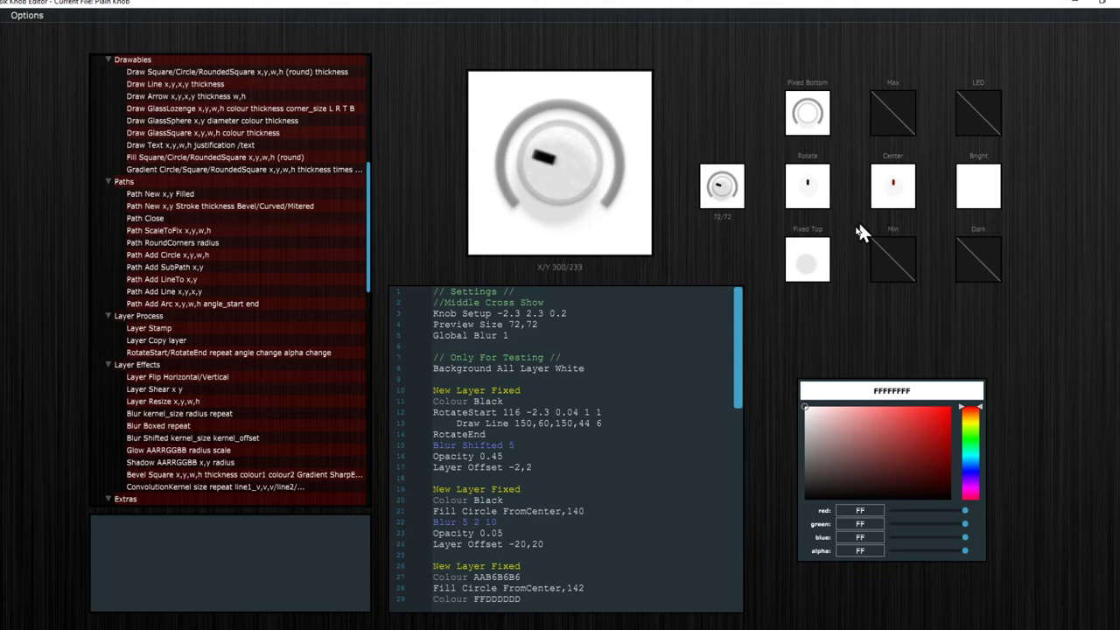
{"action": "scroll", "coordinate": [627, 457], "scroll_direction": "down", "scroll_amount": 15}
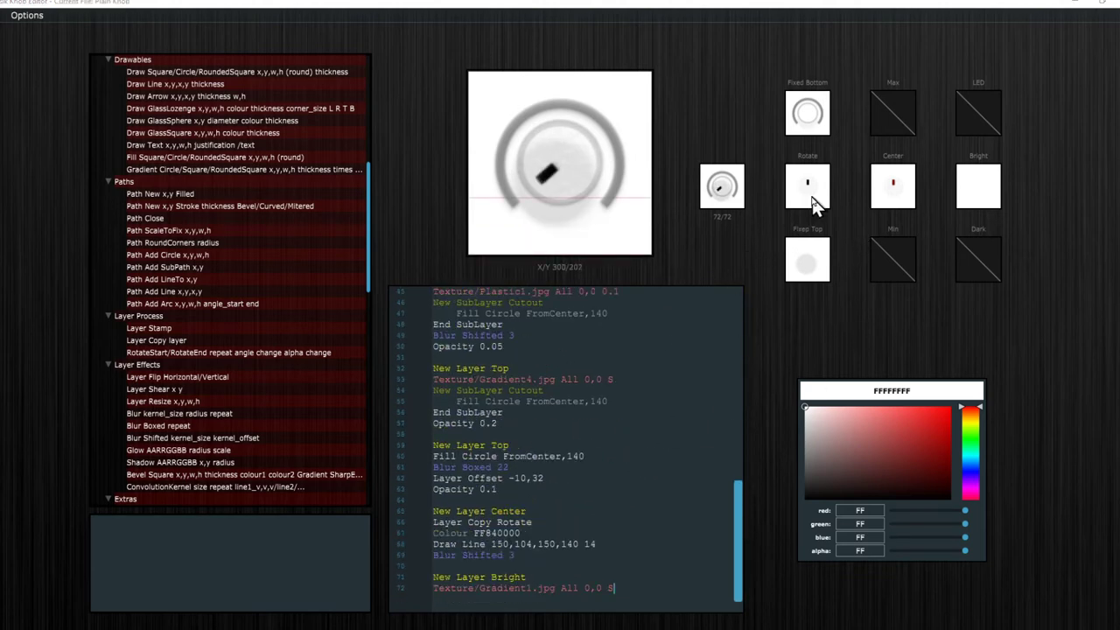
{"action": "key", "text": "ctrl+o"}
{"action": "scroll", "coordinate": [586, 328], "scroll_direction": "down", "scroll_amount": 3}
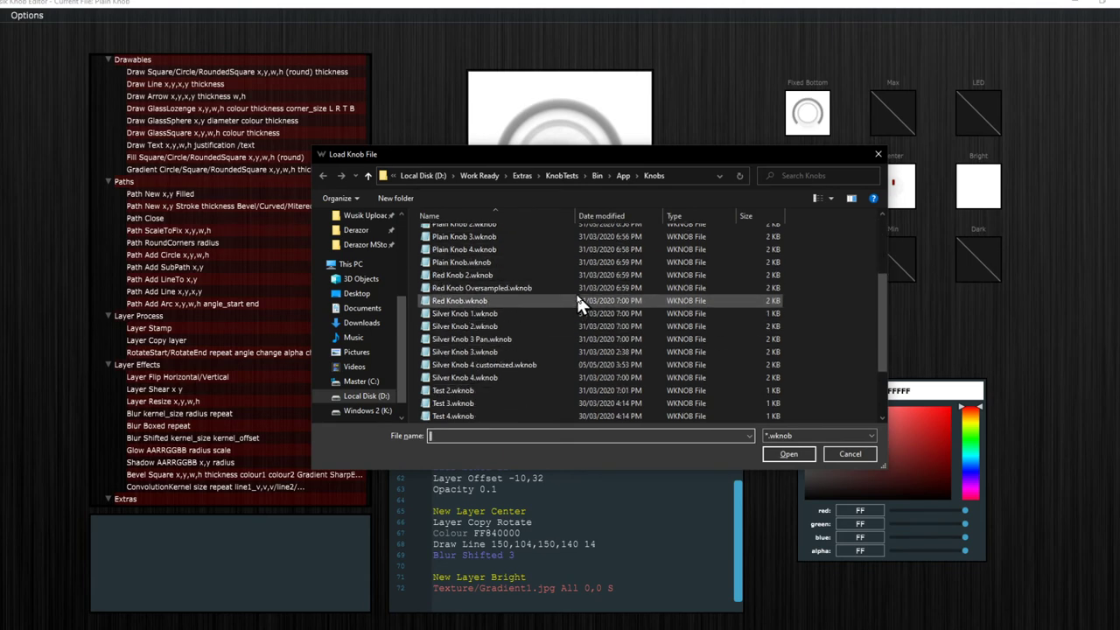
Preview Red Knob Oversampled.wknob, then reopen the file list and select Plain Knob.
{"action": "left_click", "coordinate": [576, 290]}
{"action": "double_click", "coordinate": [576, 292]}
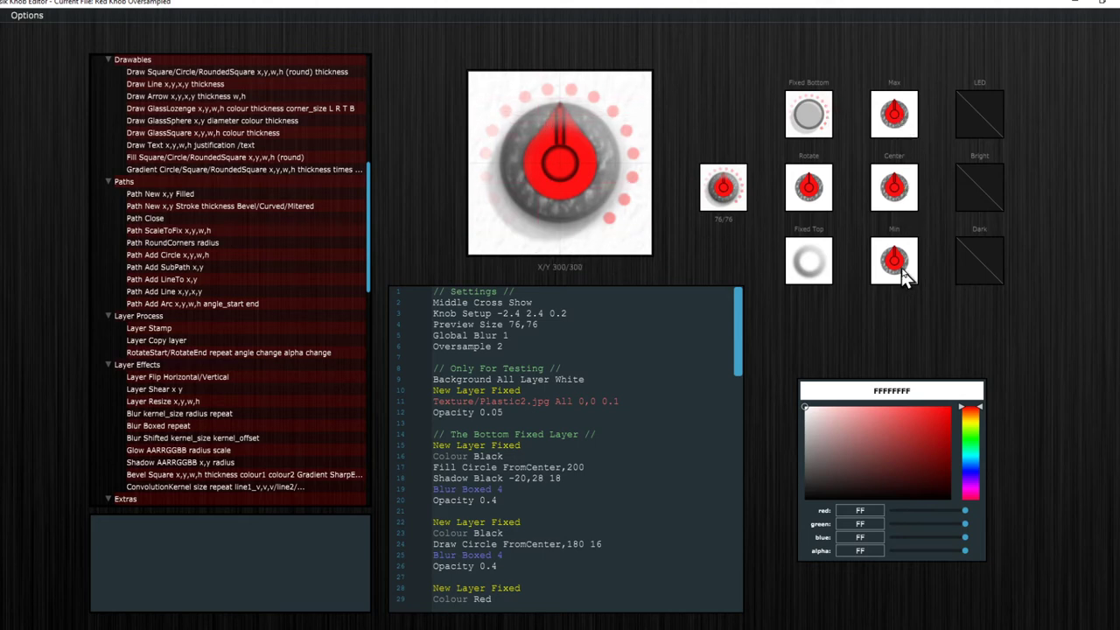
{"action": "key", "text": "ctrl+o"}
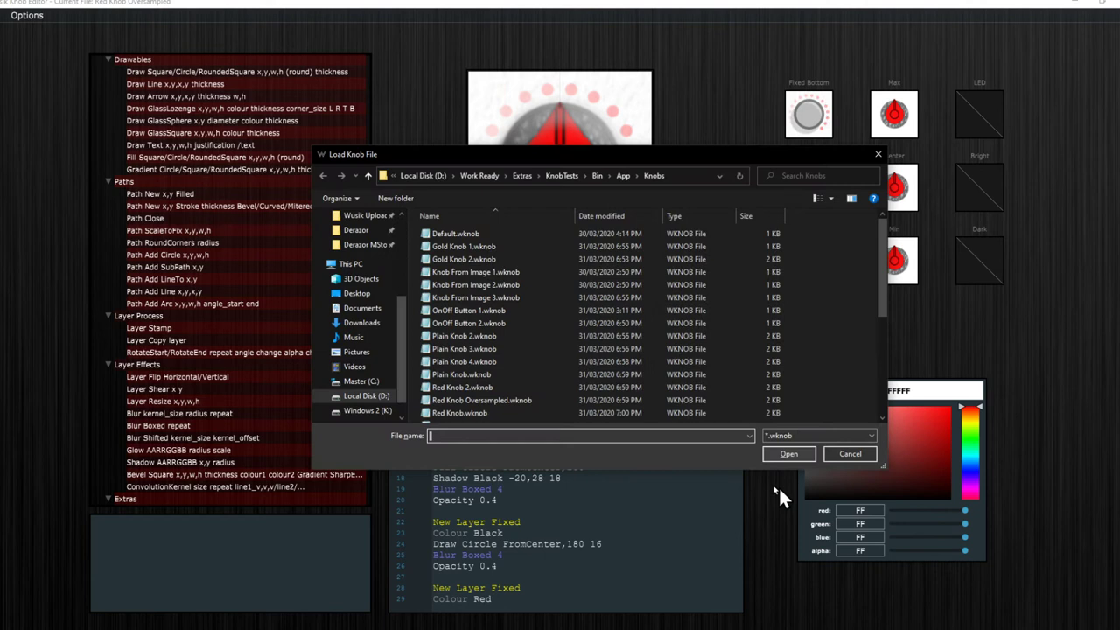
{"action": "scroll", "coordinate": [562, 333], "scroll_direction": "down", "scroll_amount": 3}
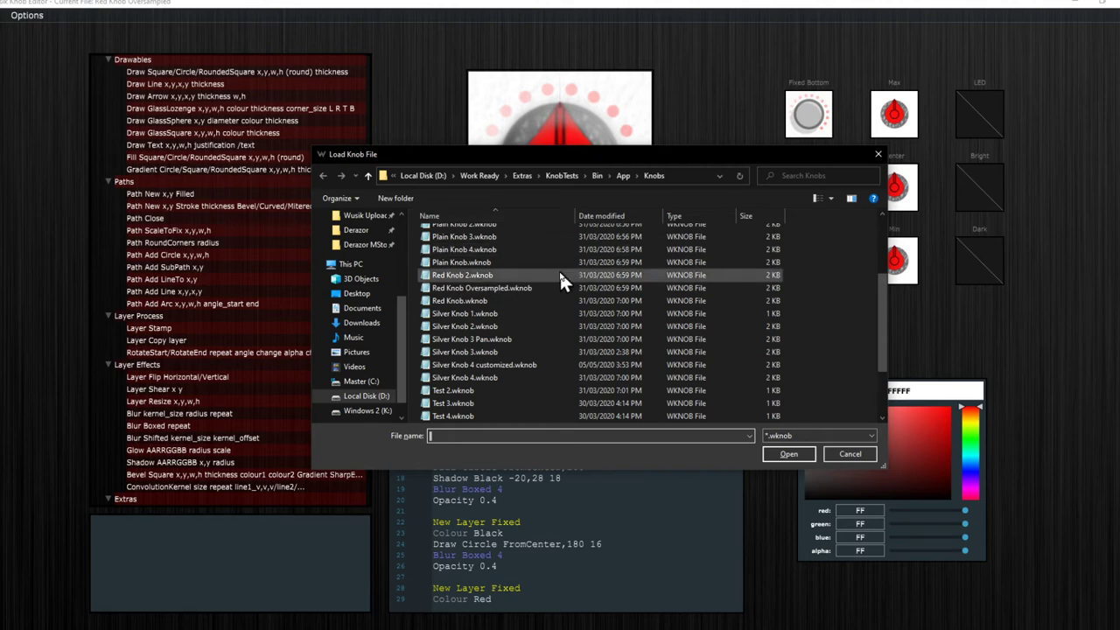
{"action": "left_click", "coordinate": [561, 263]}
Reload Plain Knob, load Silver Knob 1.wknob, then switch to the Calc interface mockup.
{"action": "double_click", "coordinate": [561, 263]}
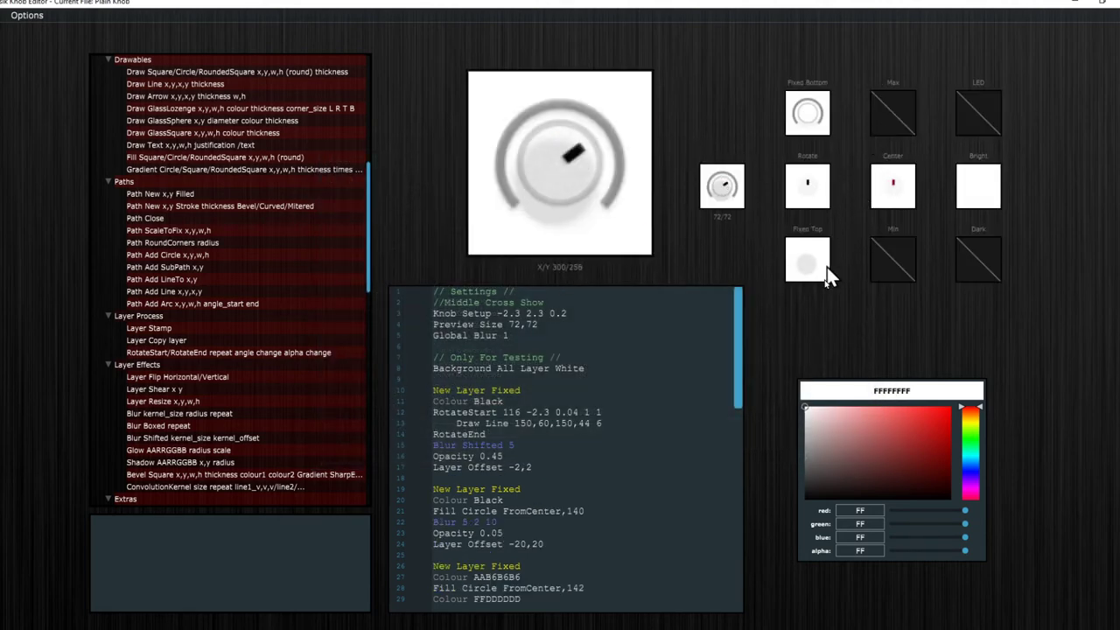
{"action": "key", "text": "ctrl+o"}
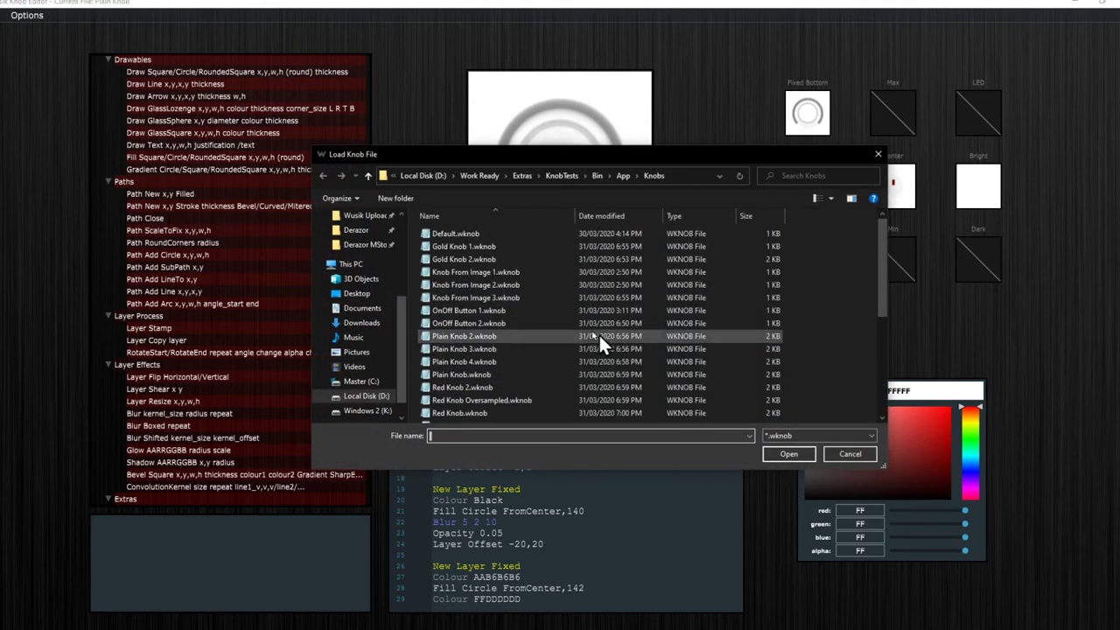
{"action": "scroll", "coordinate": [589, 326], "scroll_direction": "down", "scroll_amount": 5}
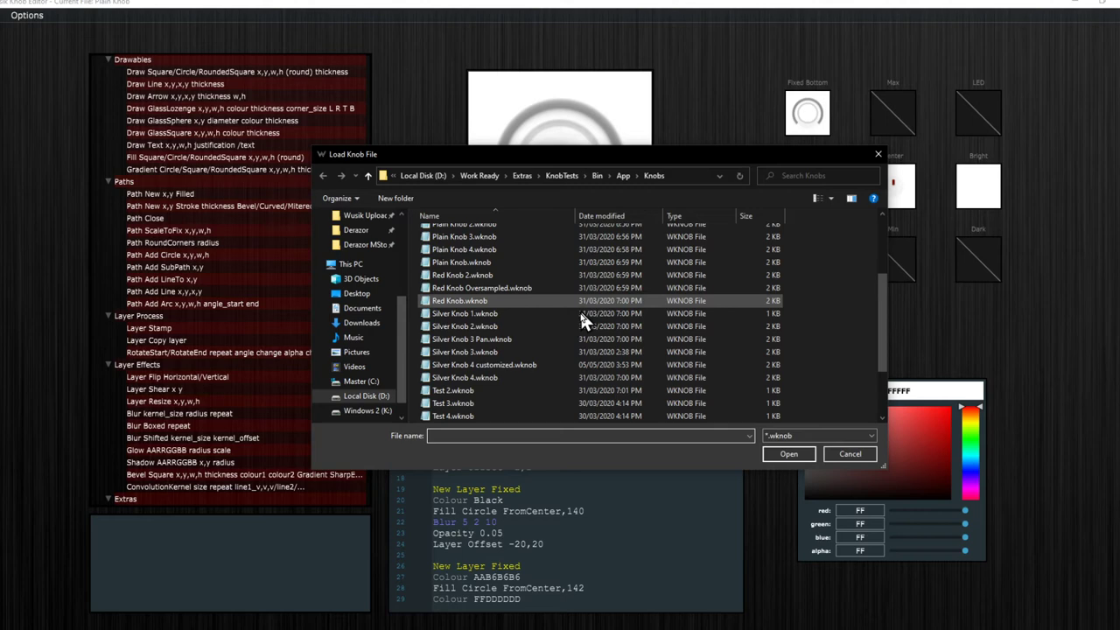
{"action": "double_click", "coordinate": [582, 315]}
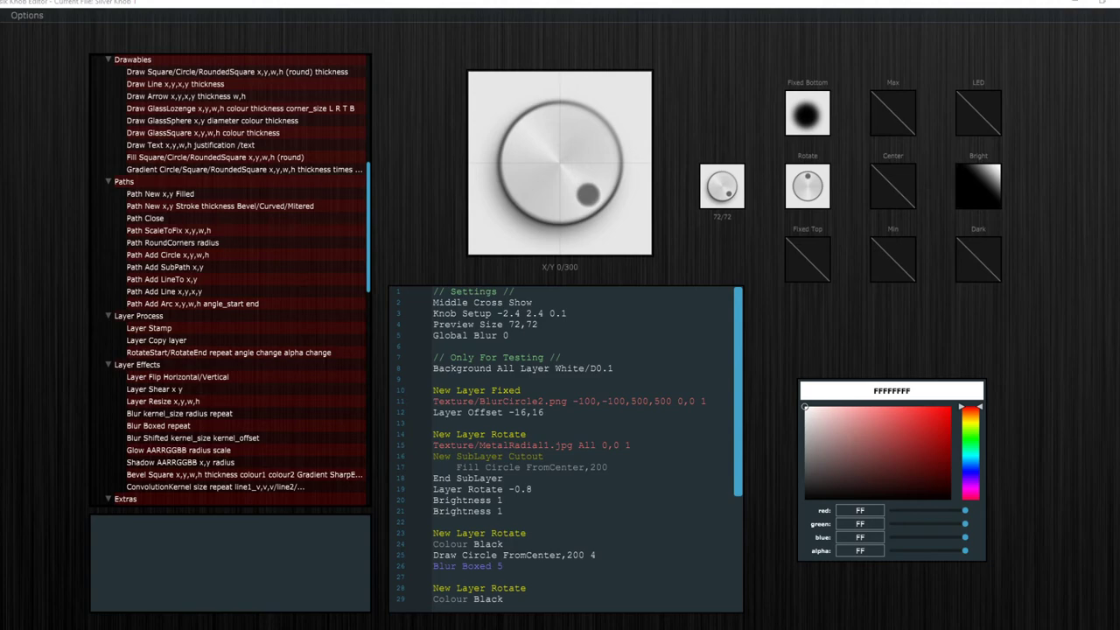
{"action": "left_click", "coordinate": [739, 613]}
{"action": "key", "text": "alt+Tab"}
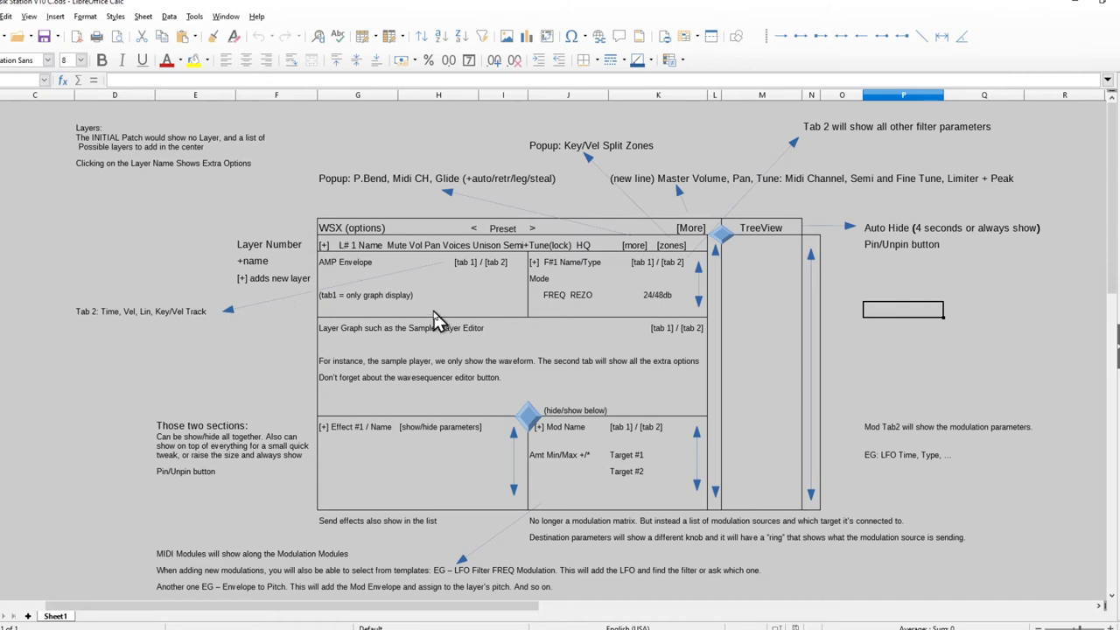
{"action": "left_click", "coordinate": [428, 282]}
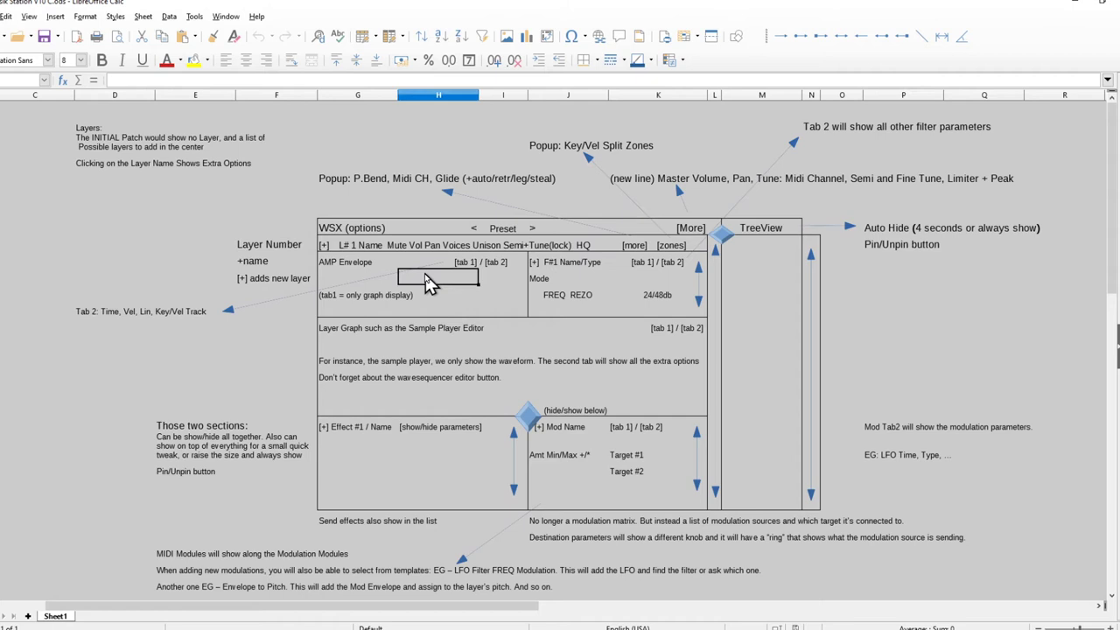
{"action": "key", "text": "Up"}
{"action": "key", "text": "Up"}
{"action": "key", "text": "Up"}
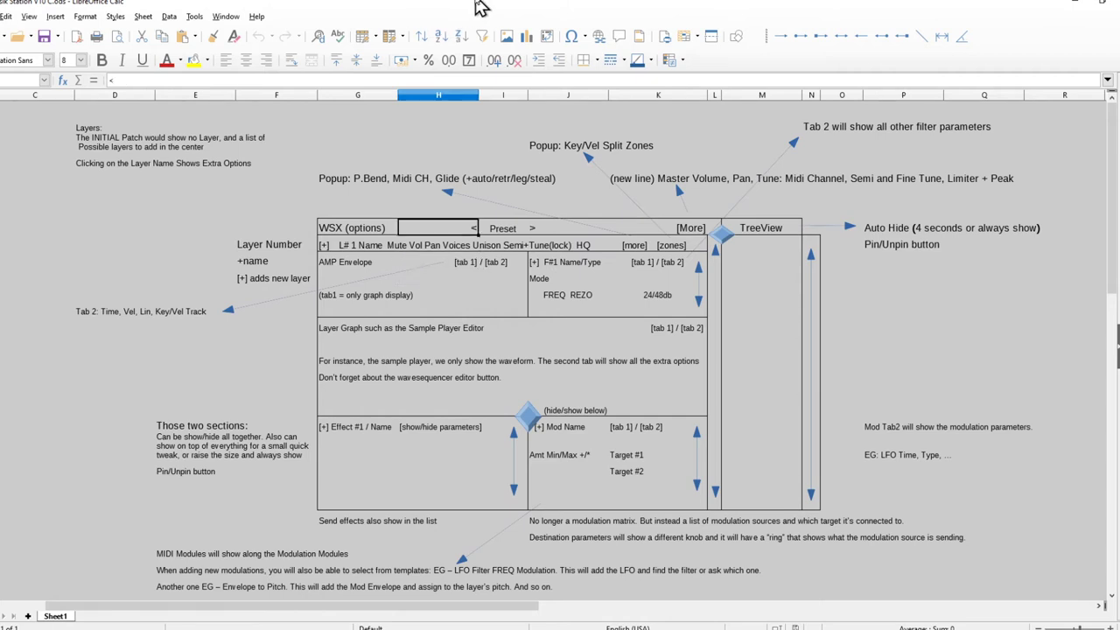
{"action": "key", "text": "Left"}
{"action": "key", "text": "ctrl+l"}
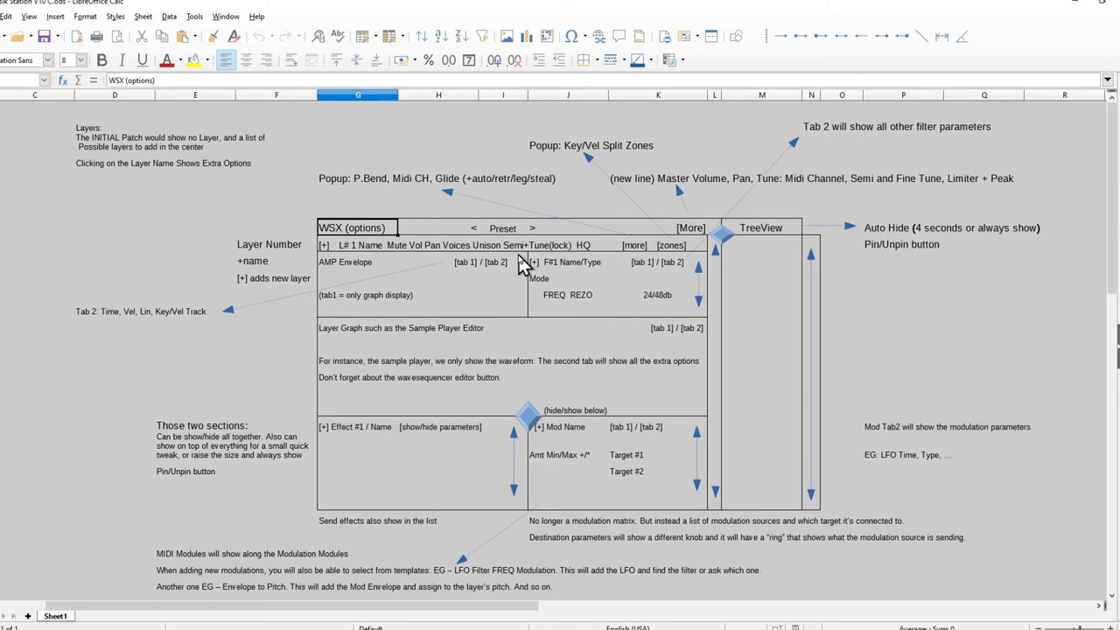
Step through the mockup's layer name row and the modulation cells beside Target #2 and Amt Min/Max.
{"action": "key", "text": "Down"}
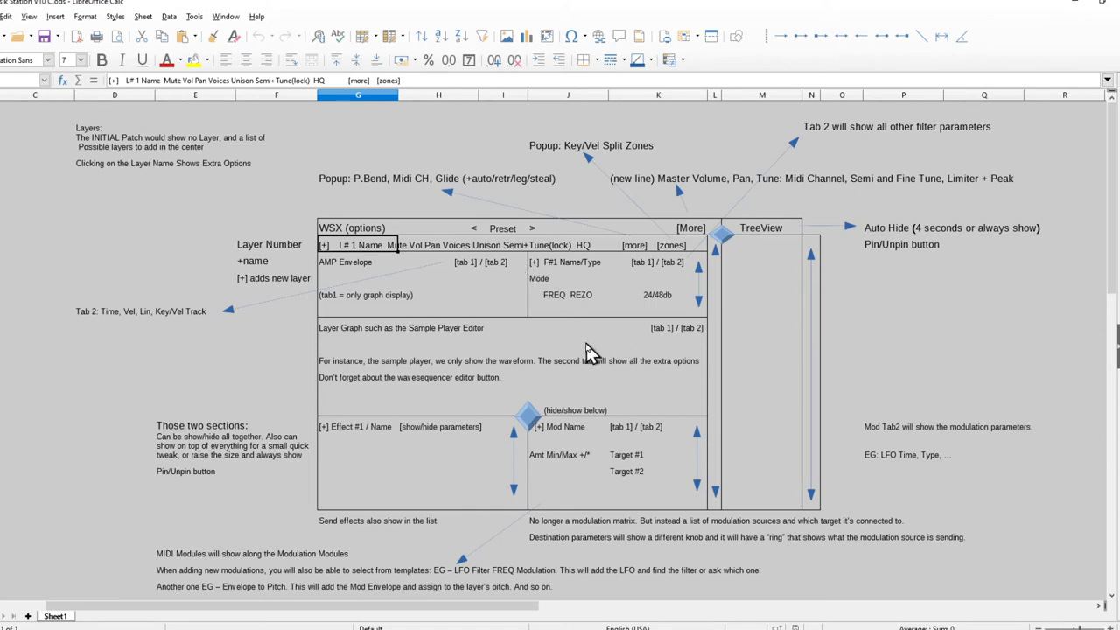
{"action": "left_click", "coordinate": [569, 471]}
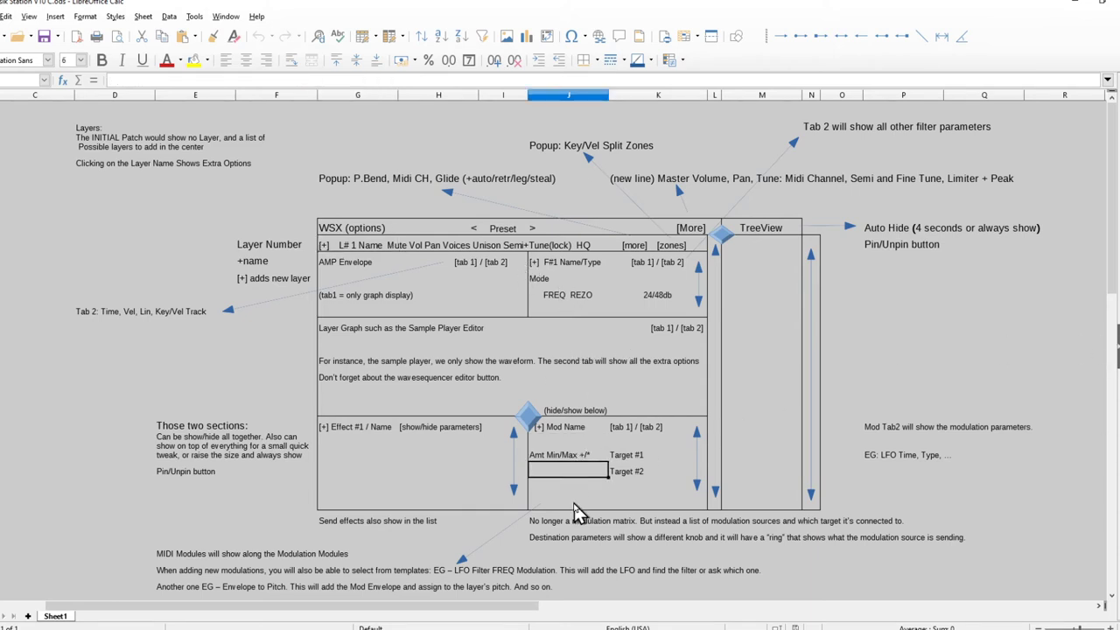
{"action": "key", "text": "Down"}
{"action": "key", "text": "Down"}
{"action": "key", "text": "Up"}
{"action": "key", "text": "Up"}
{"action": "key", "text": "Up"}
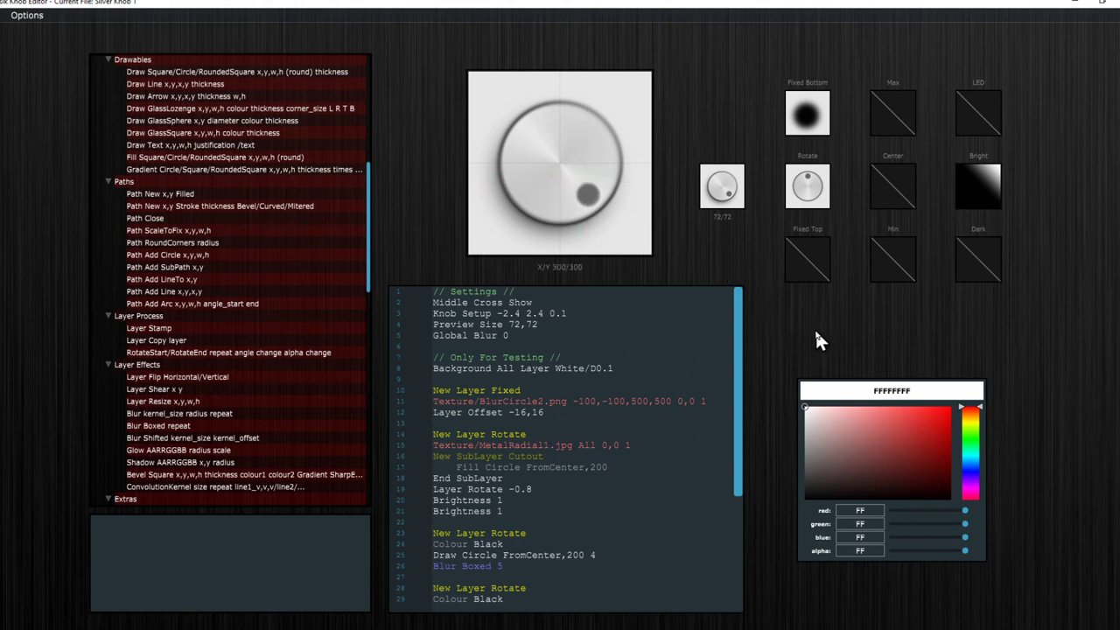
{"action": "key", "text": "ctrl+End"}
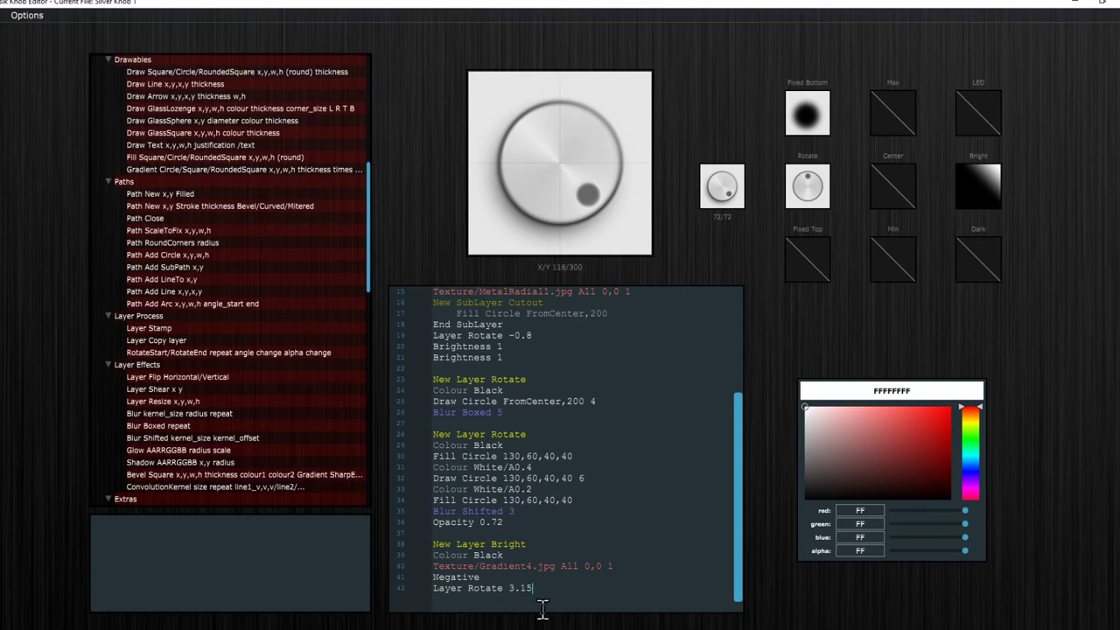
{"action": "key", "text": "alt+Tab"}
Preview Knob From Image 1 and Knob From Image 2, then reopen the file list at the Silver Knob entries.
{"action": "key", "text": "ctrl+o"}
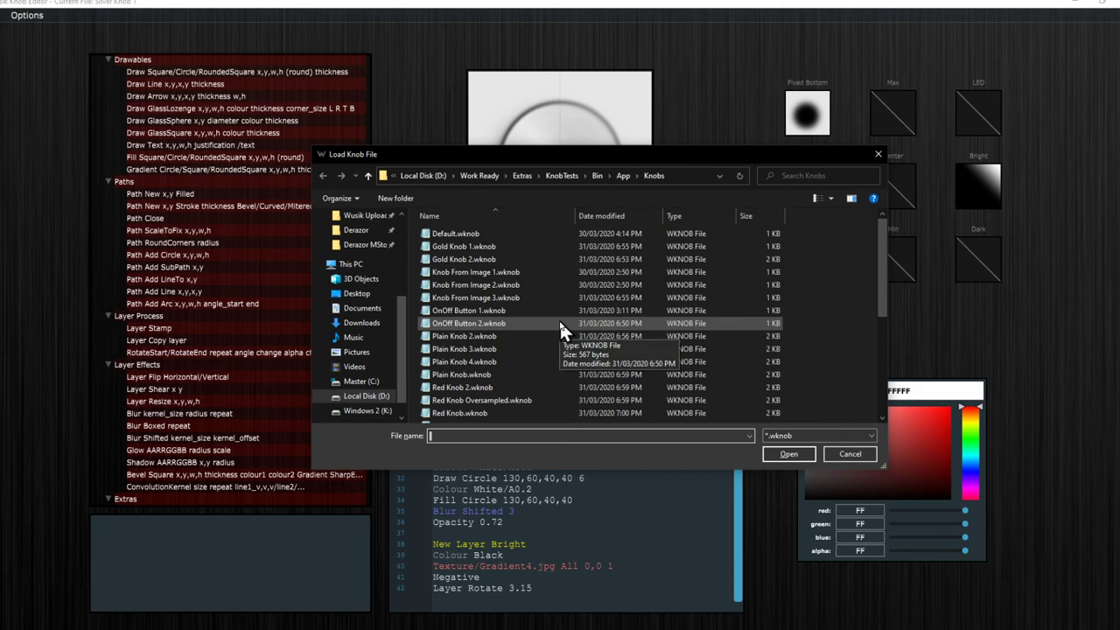
{"action": "double_click", "coordinate": [550, 271]}
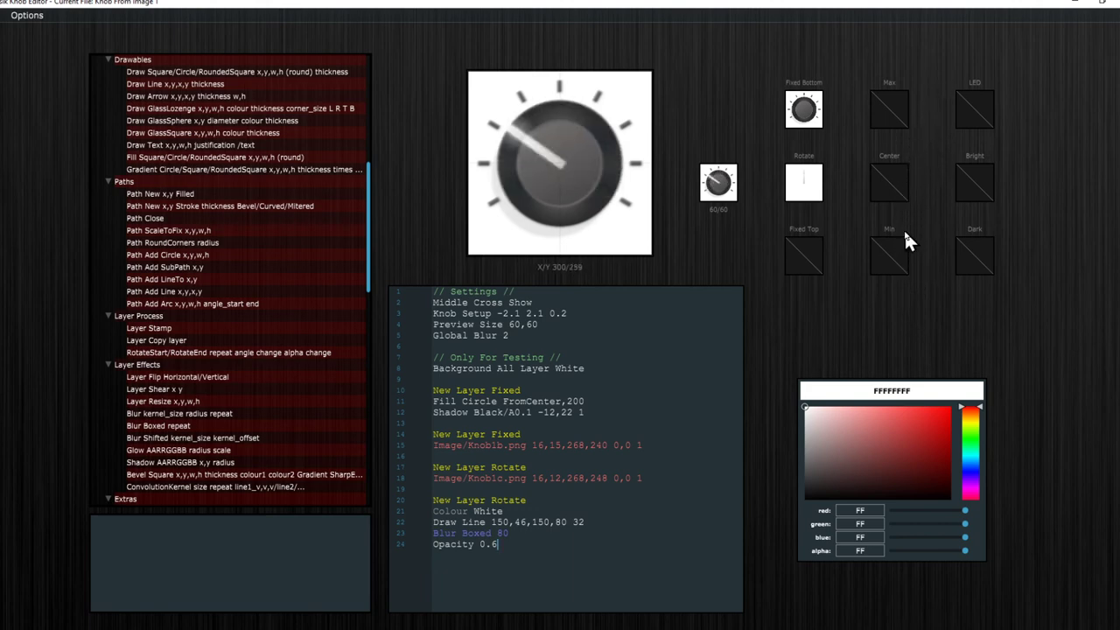
{"action": "key", "text": "ctrl+o"}
{"action": "double_click", "coordinate": [498, 286]}
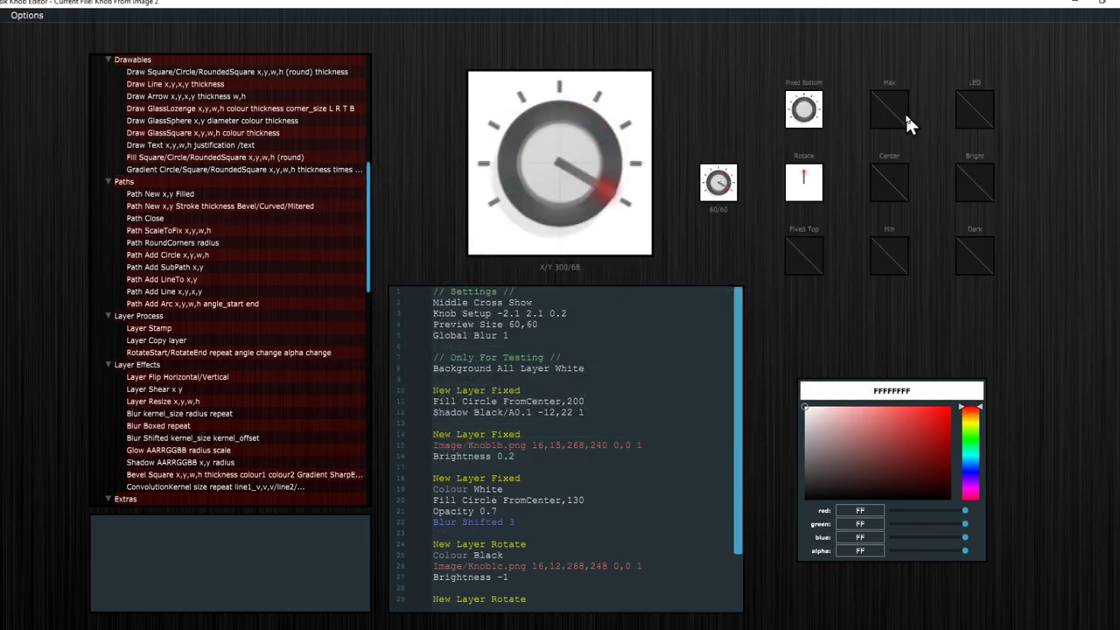
{"action": "key", "text": "ctrl+o"}
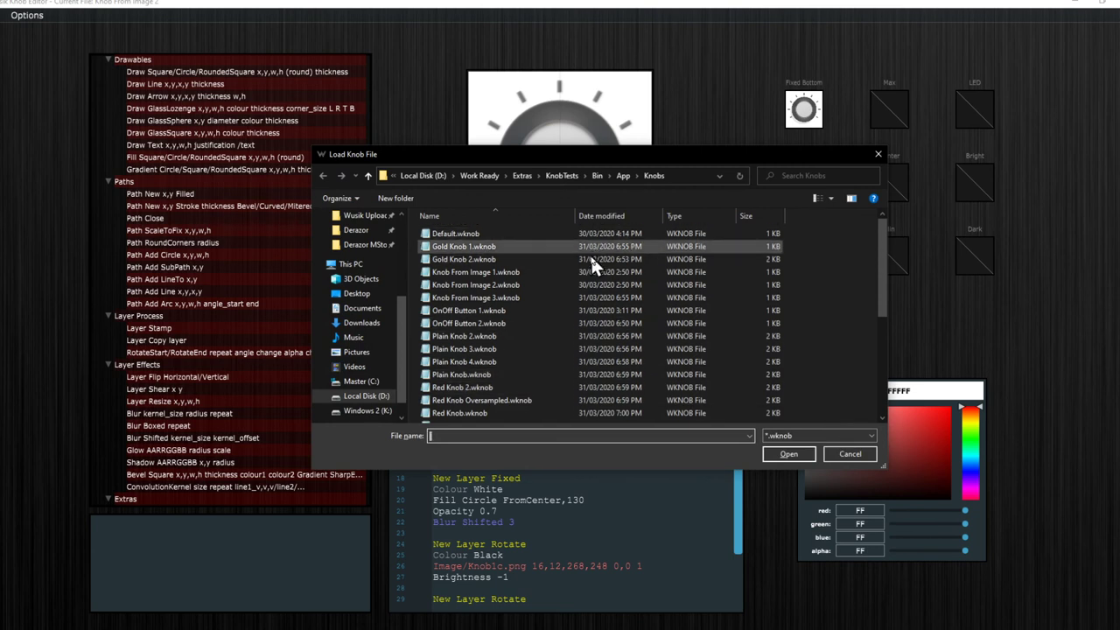
{"action": "scroll", "coordinate": [590, 254], "scroll_direction": "down", "scroll_amount": 3}
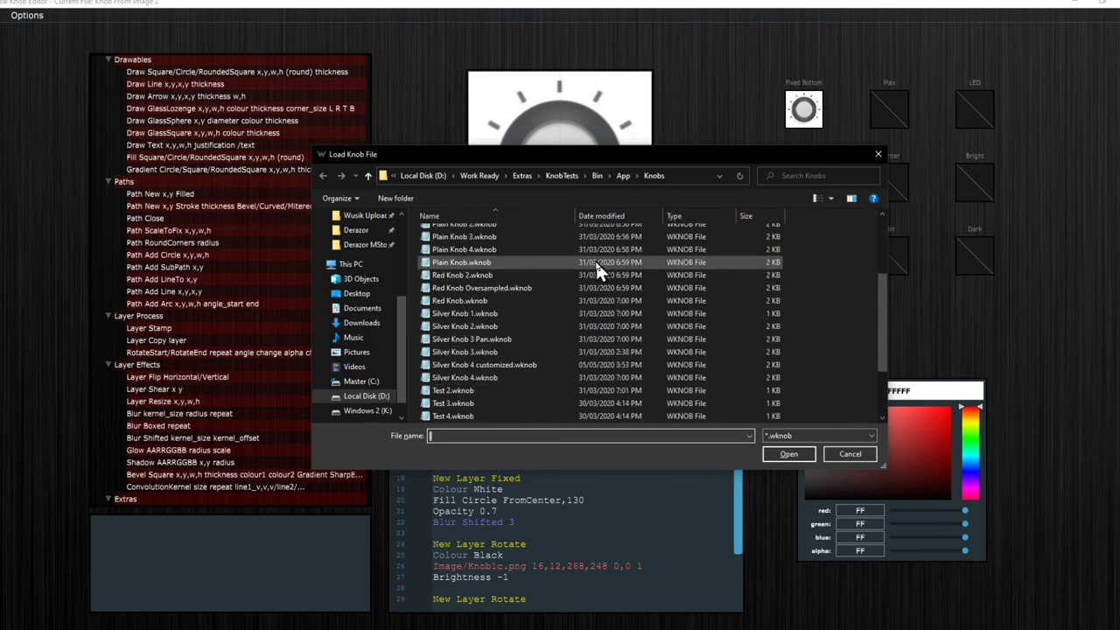
Load Silver Knob 3, dismiss the MultStart not-recognized error, then load Test Fonts.wknob.
{"action": "double_click", "coordinate": [567, 350]}
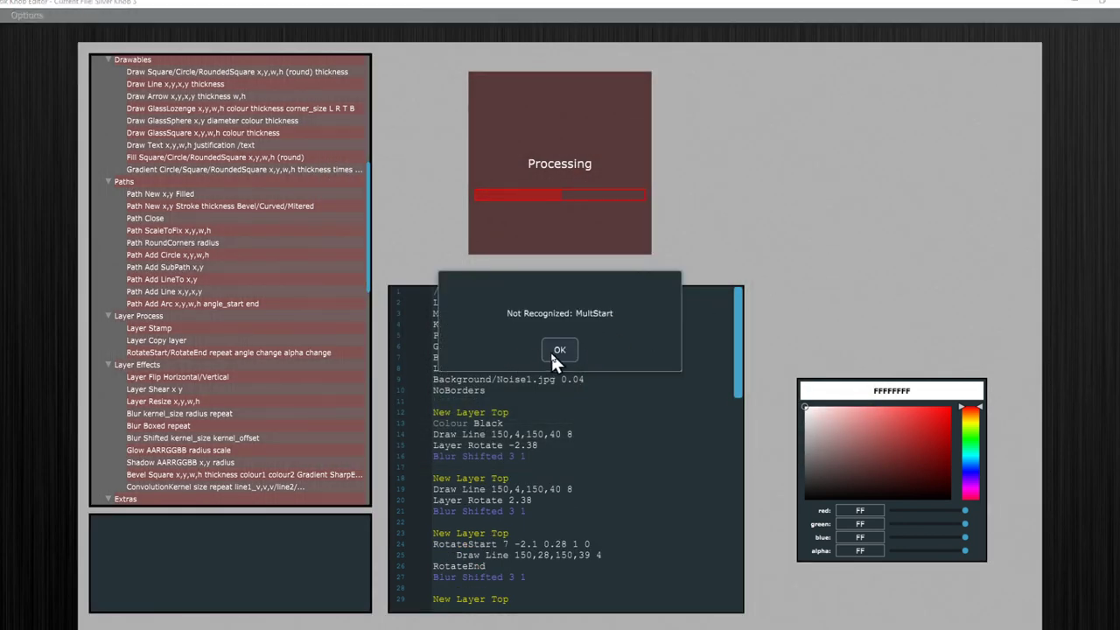
{"action": "left_click", "coordinate": [554, 356]}
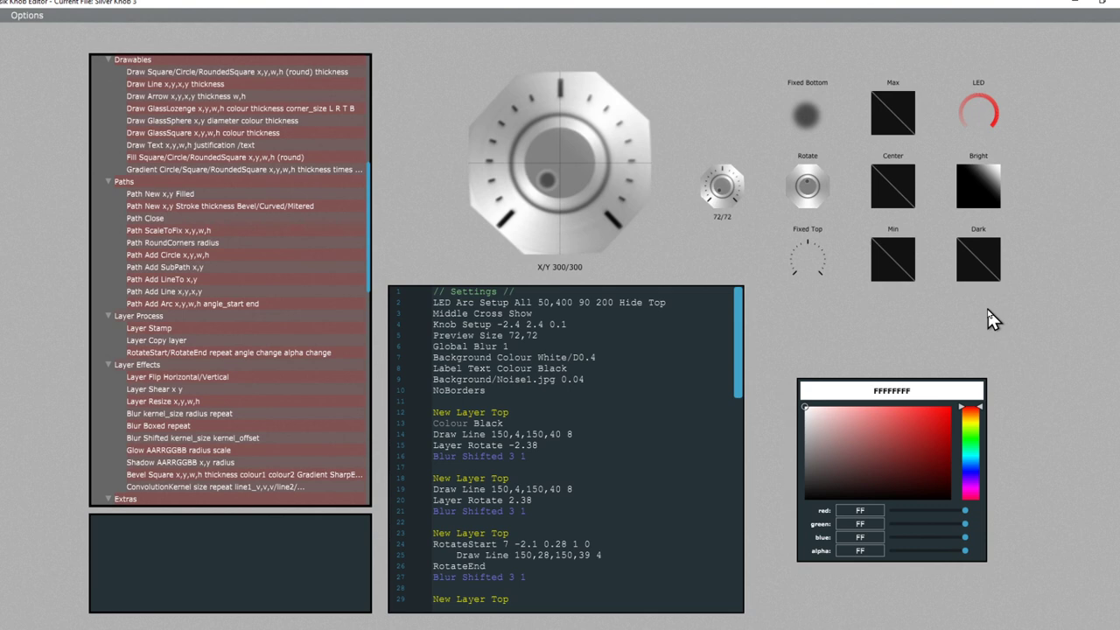
{"action": "key", "text": "ctrl+o"}
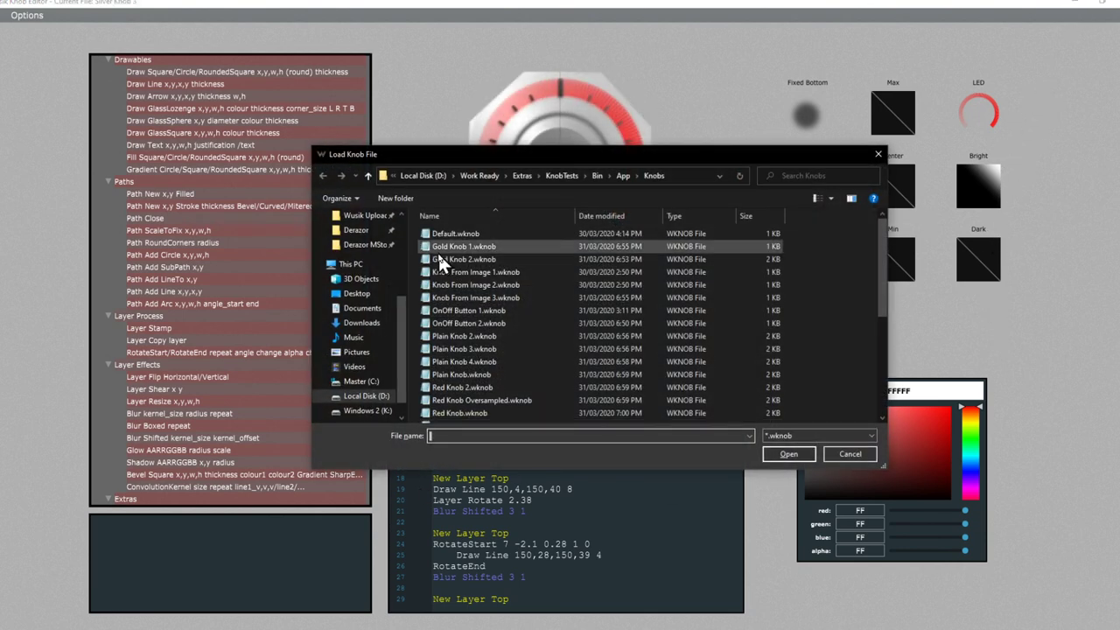
{"action": "scroll", "coordinate": [437, 251], "scroll_direction": "down", "scroll_amount": 5}
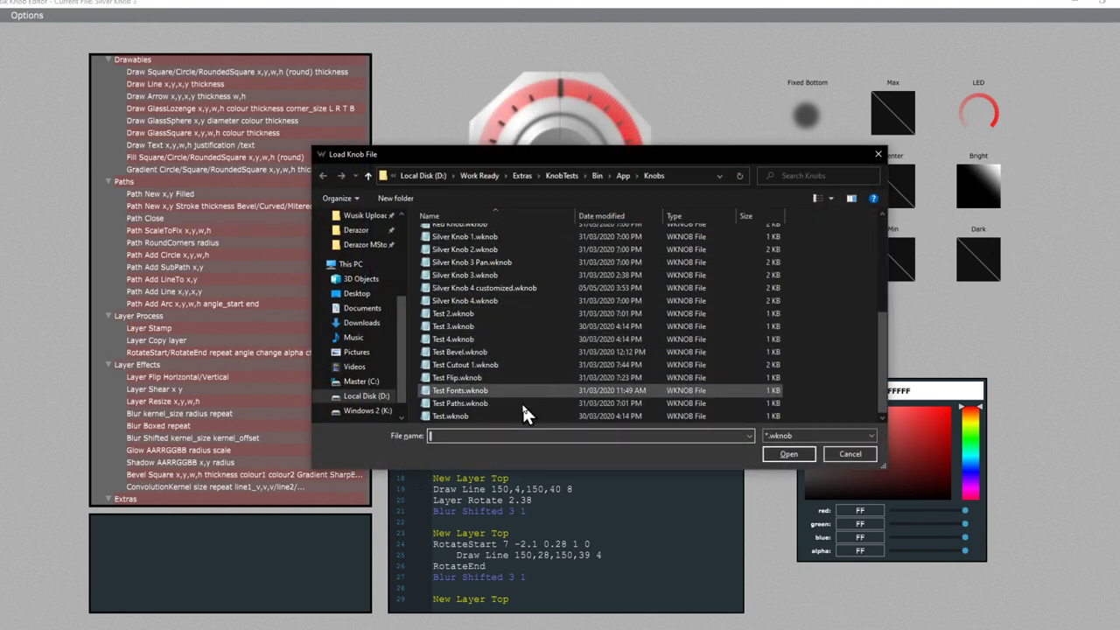
{"action": "double_click", "coordinate": [522, 390]}
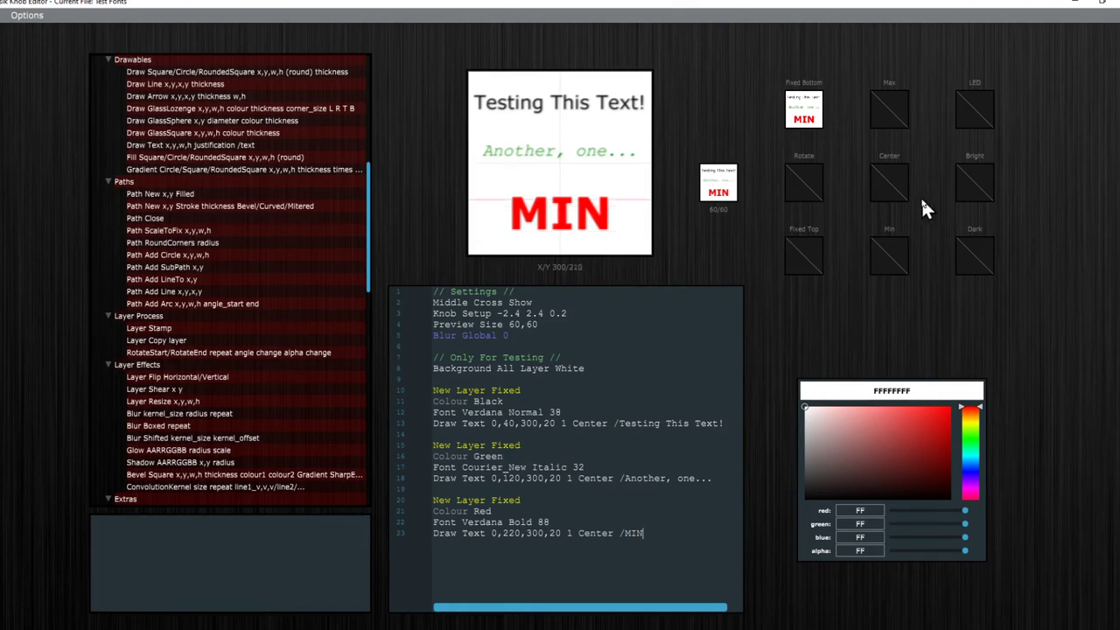
Load Test 2.wknob, then reopen and scroll the knob file list.
{"action": "key", "text": "ctrl+o"}
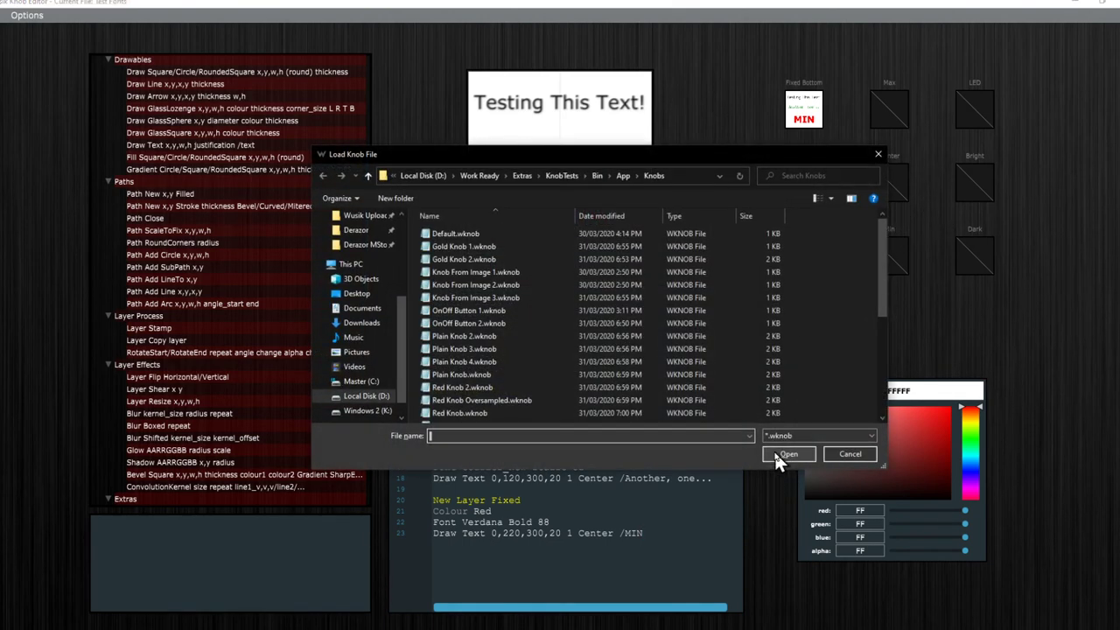
{"action": "scroll", "coordinate": [587, 333], "scroll_direction": "down", "scroll_amount": 4}
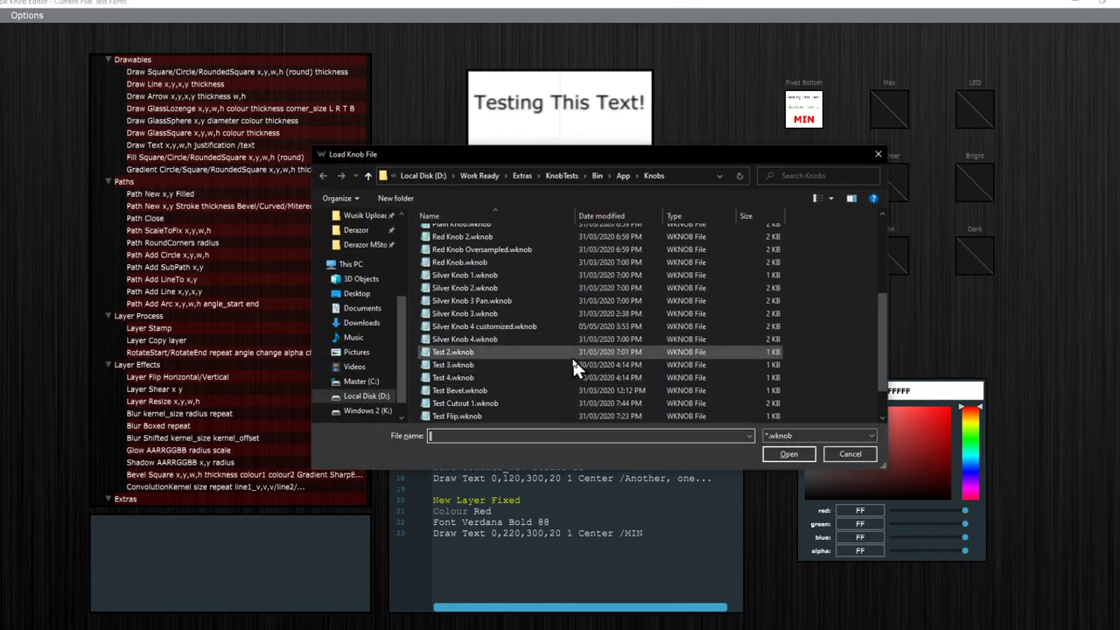
{"action": "left_click", "coordinate": [573, 354]}
{"action": "double_click", "coordinate": [573, 352]}
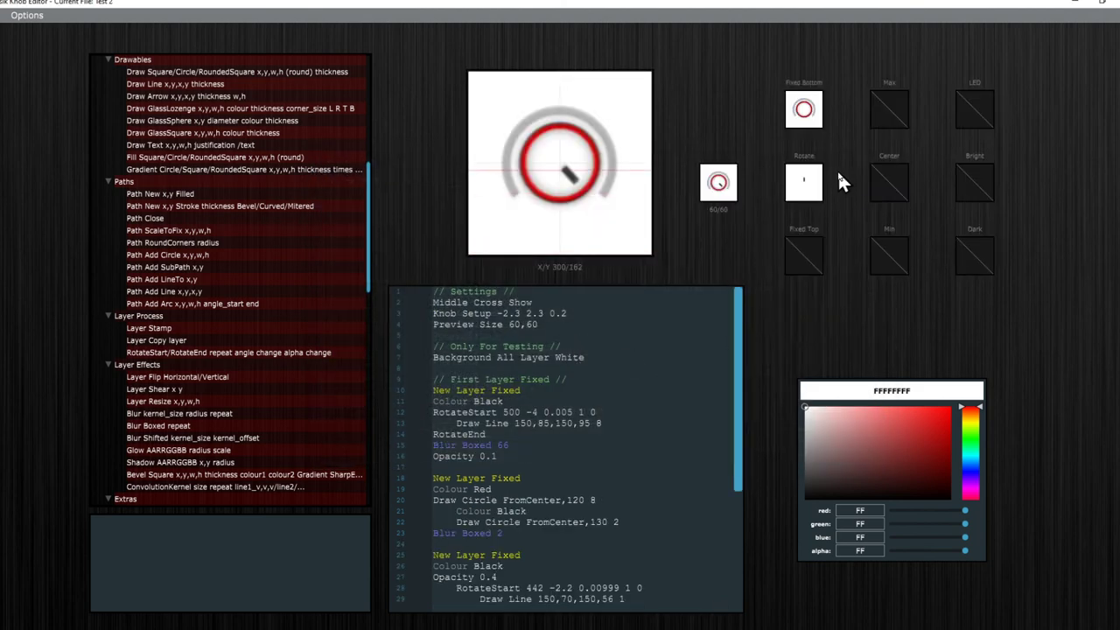
{"action": "key", "text": "ctrl+o"}
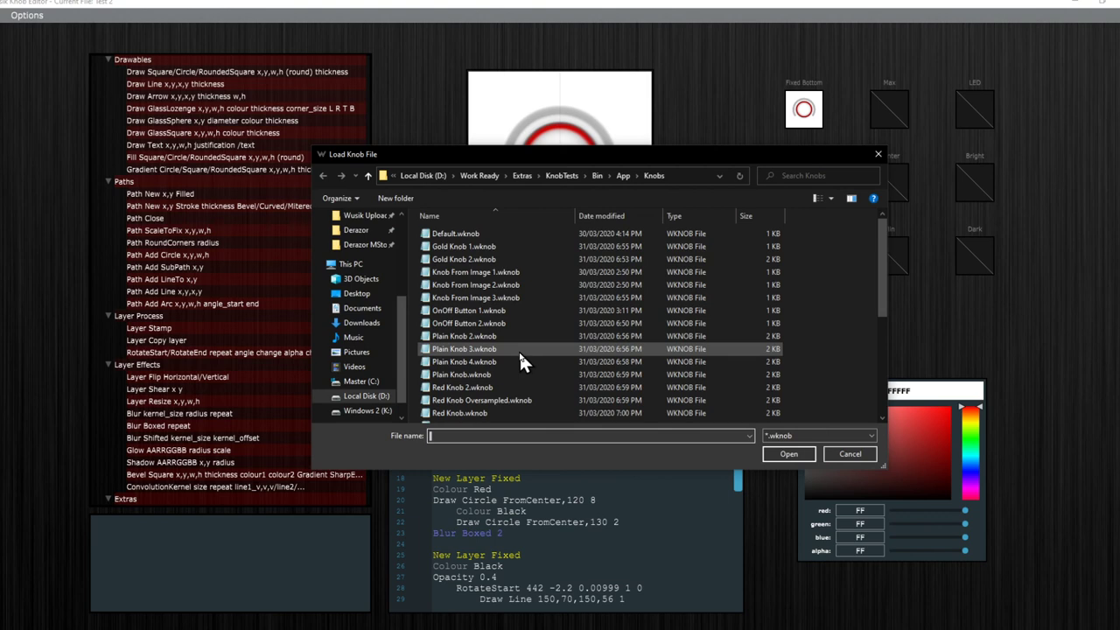
{"action": "scroll", "coordinate": [516, 286], "scroll_direction": "down", "scroll_amount": 3}
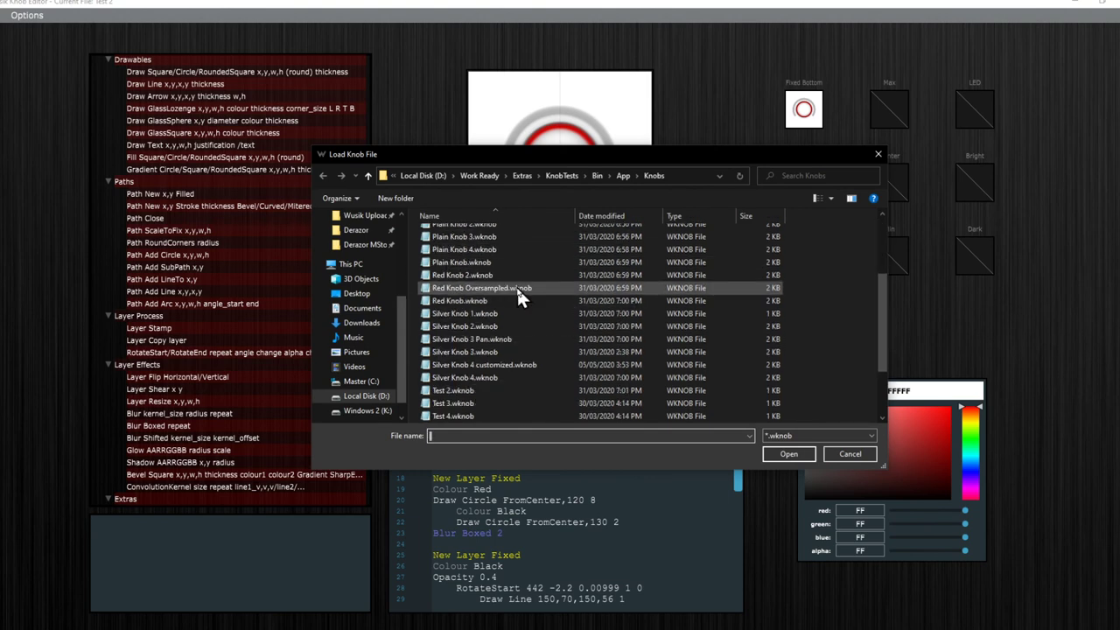
Load Silver Knob 4 customized and delete the stray '301,288' after 'New Layer Bright' on line 64.
{"action": "double_click", "coordinate": [556, 364]}
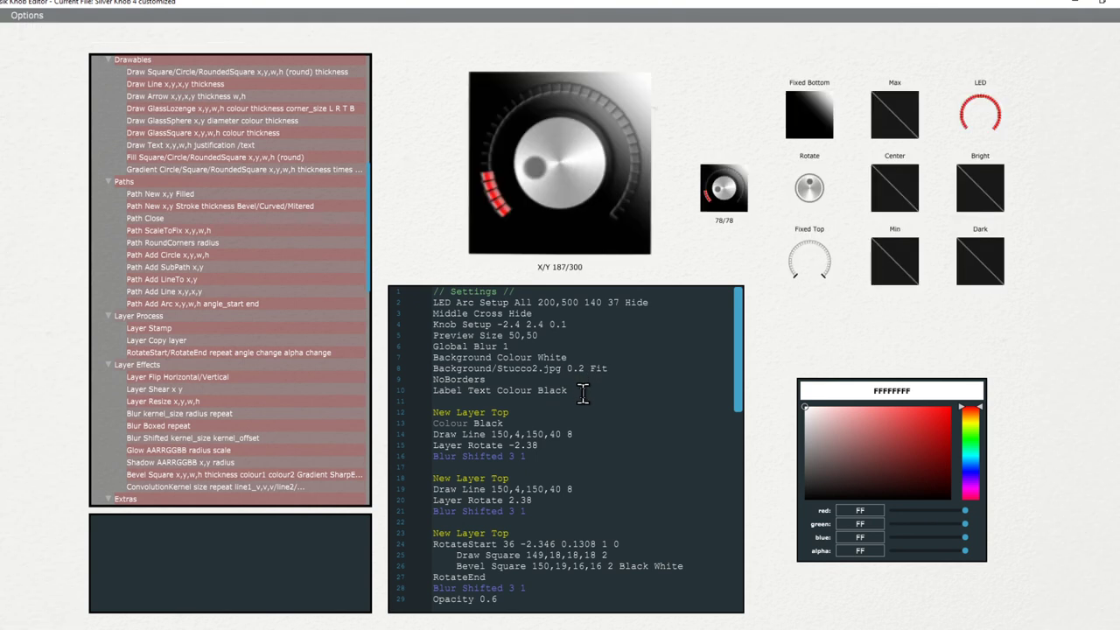
{"action": "key", "text": "ctrl+End"}
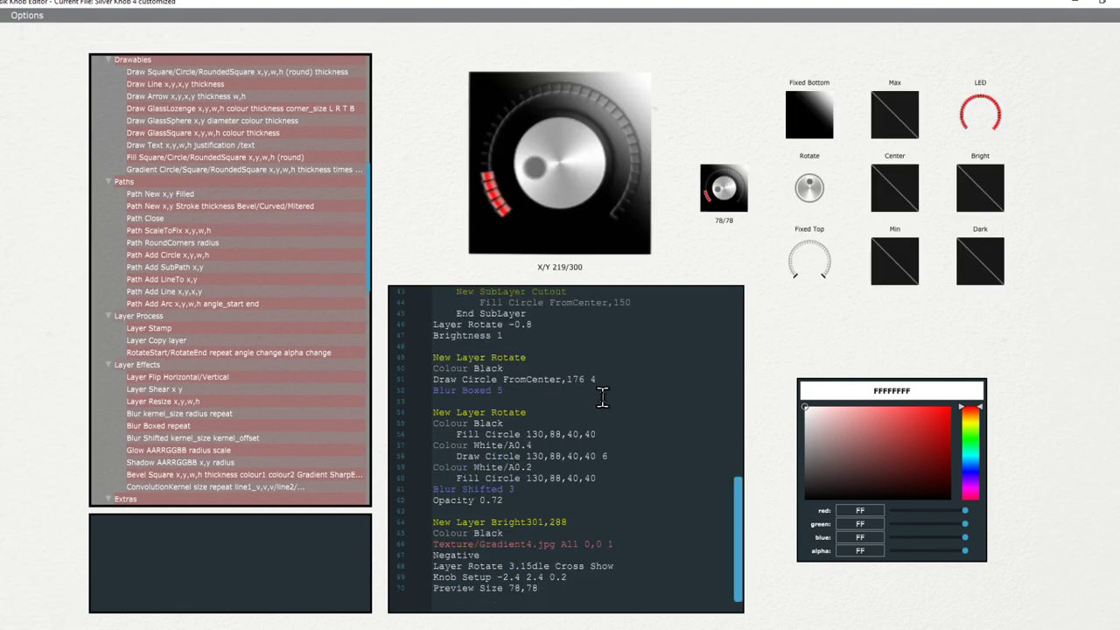
{"action": "left_click", "coordinate": [529, 521]}
{"action": "key", "text": "shift+End"}
{"action": "key", "text": "Delete"}
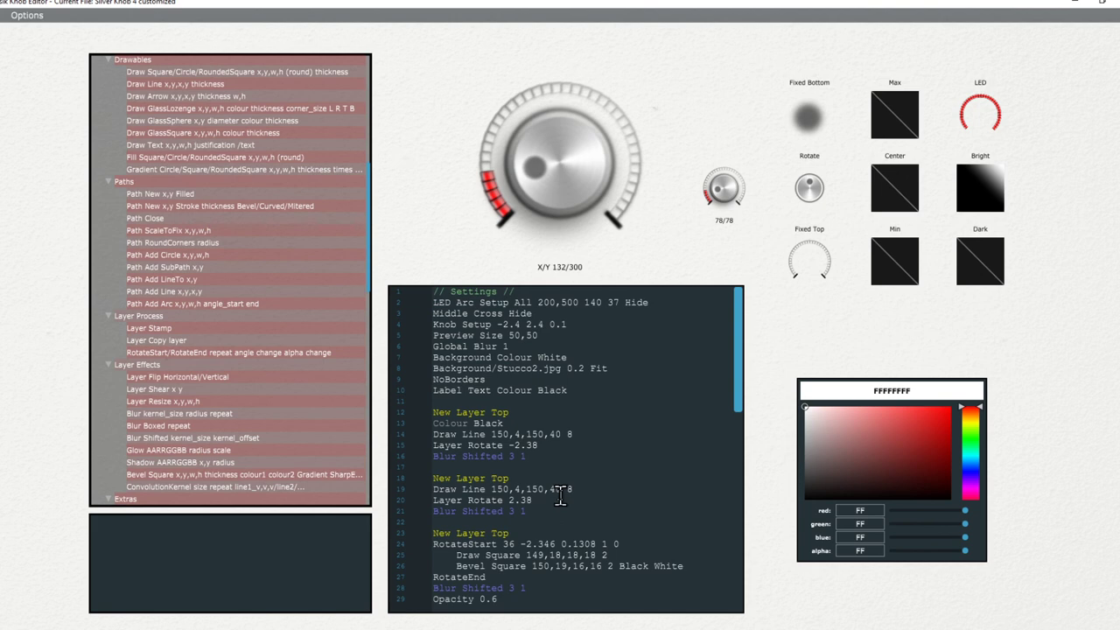
{"action": "scroll", "coordinate": [565, 481], "scroll_direction": "down", "scroll_amount": 4}
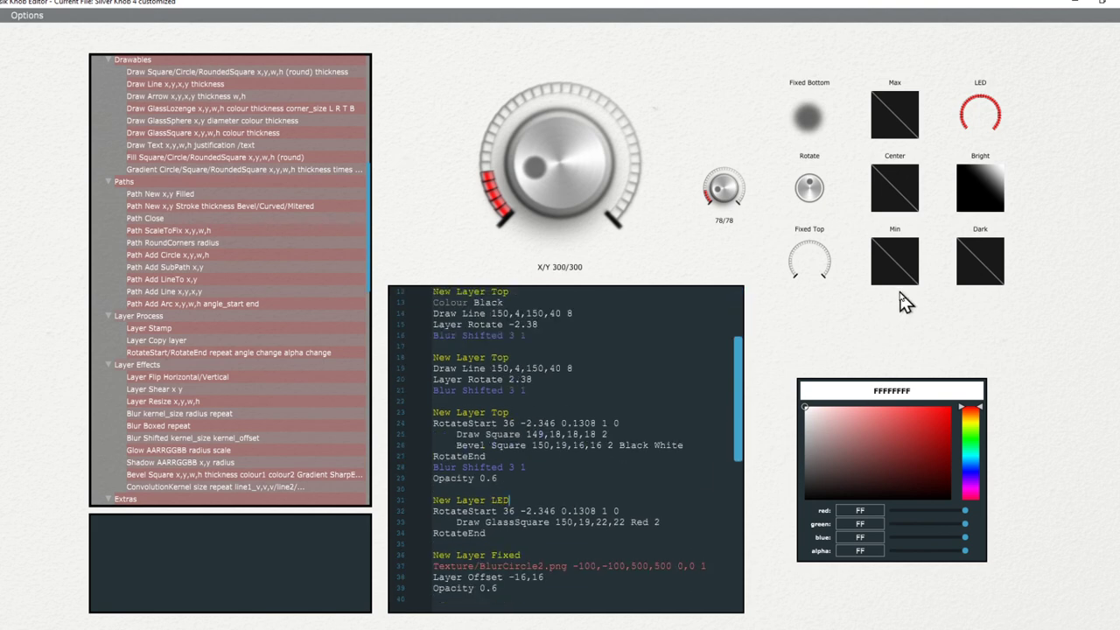
Remove the accidentally inserted preview coordinates from line 31.
{"action": "left_click", "coordinate": [718, 254]}
{"action": "key", "text": "shift+Left"}
{"action": "key", "text": "shift+Left"}
{"action": "key", "text": "shift+Left"}
{"action": "key", "text": "shift+Left"}
{"action": "key", "text": "shift+Left"}
{"action": "key", "text": "shift+Left"}
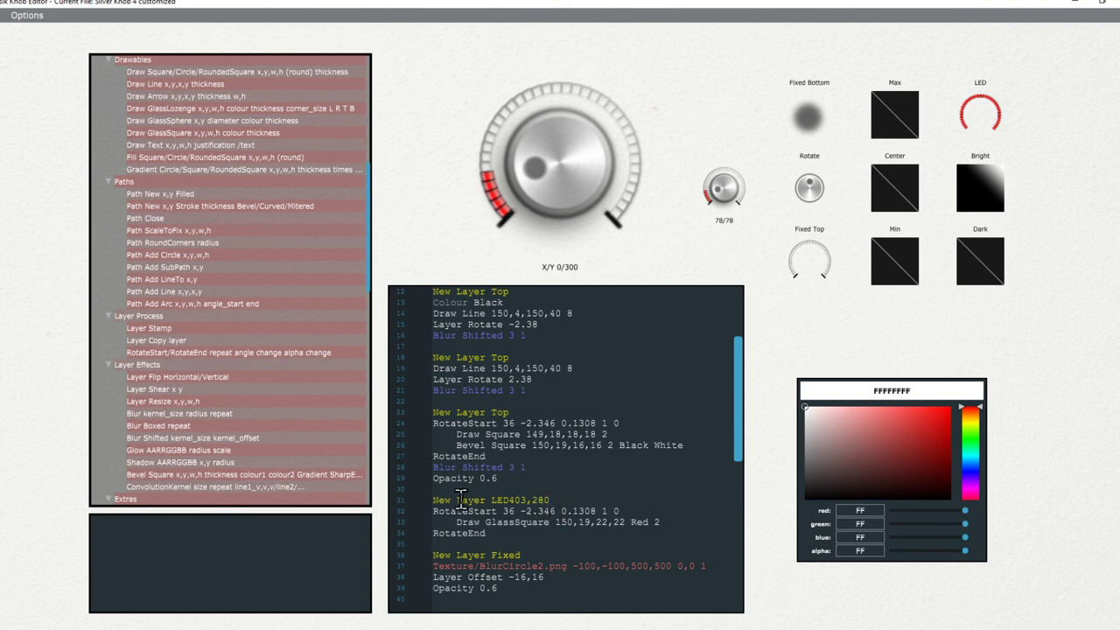
{"action": "key", "text": "BackSpace"}
{"action": "key", "text": "BackSpace"}
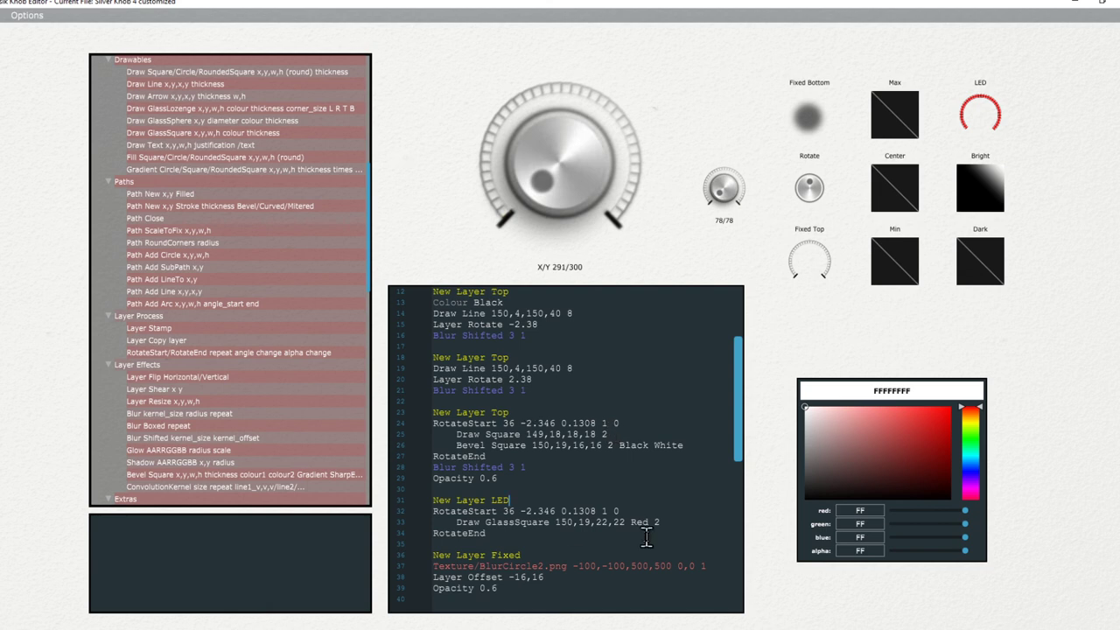
{"action": "scroll", "coordinate": [646, 538], "scroll_direction": "down", "scroll_amount": 4}
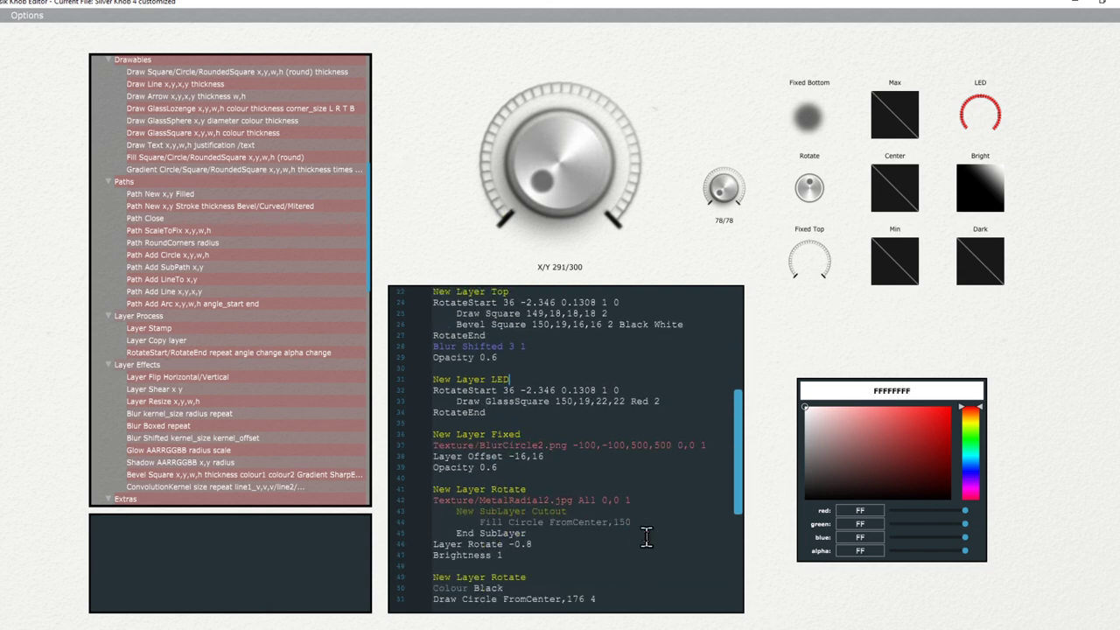
Review the script, selecting 'Fixed' on line 36, MetalRadial2.jpg on line 42, and line 66's gradient texture.
{"action": "double_click", "coordinate": [505, 434]}
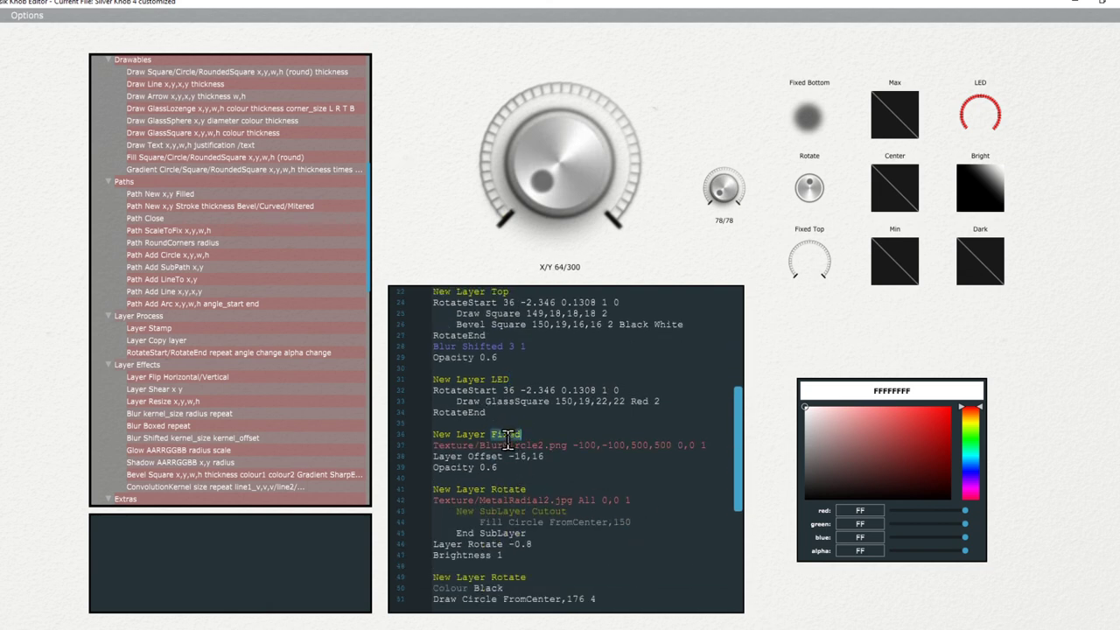
{"action": "left_click", "coordinate": [523, 501]}
{"action": "double_click", "coordinate": [523, 500]}
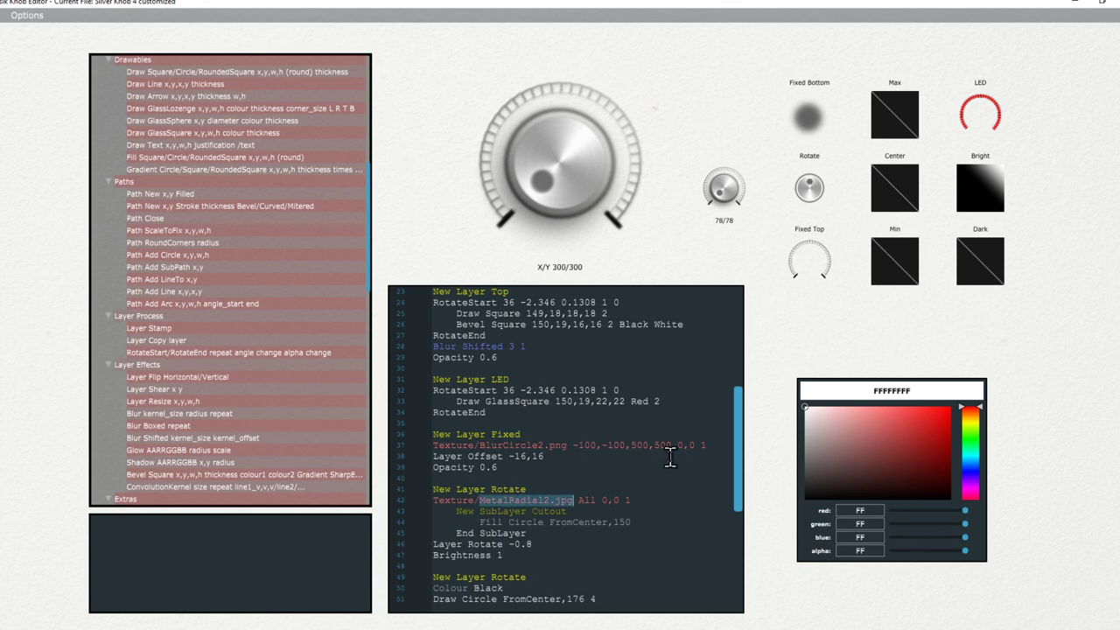
{"action": "scroll", "coordinate": [678, 455], "scroll_direction": "down", "scroll_amount": 4}
{"action": "scroll", "coordinate": [678, 454], "scroll_direction": "down", "scroll_amount": 3}
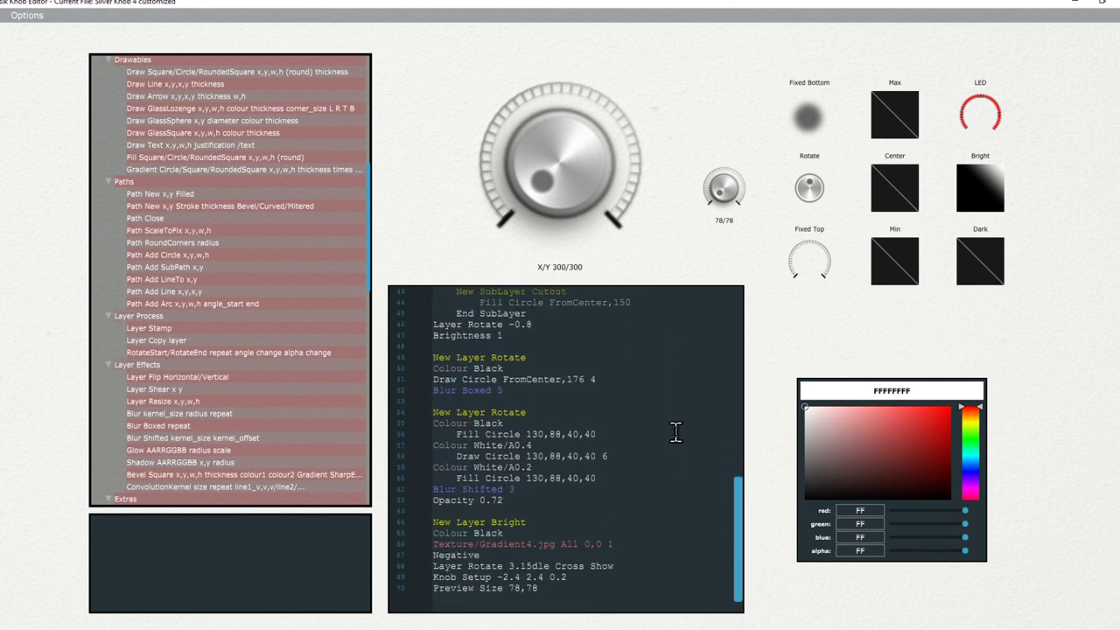
{"action": "double_click", "coordinate": [516, 544]}
{"action": "scroll", "coordinate": [577, 490], "scroll_direction": "up", "scroll_amount": 8}
{"action": "scroll", "coordinate": [585, 455], "scroll_direction": "up", "scroll_amount": 7}
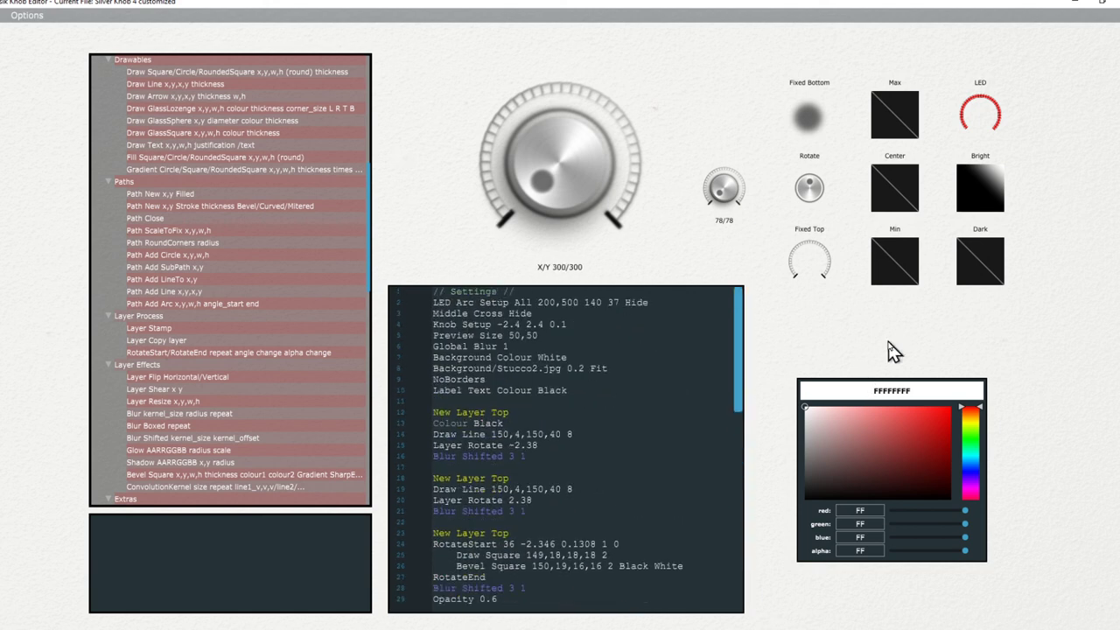